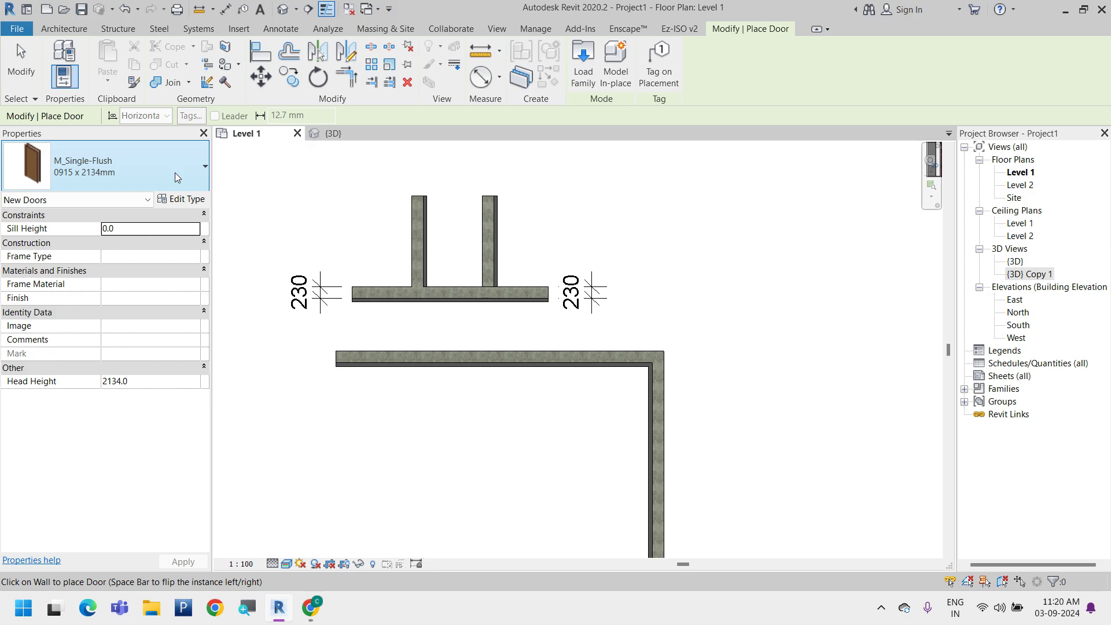
Open the door's type properties and start loading a family from the India library's Doors folder
left_click(202, 200)
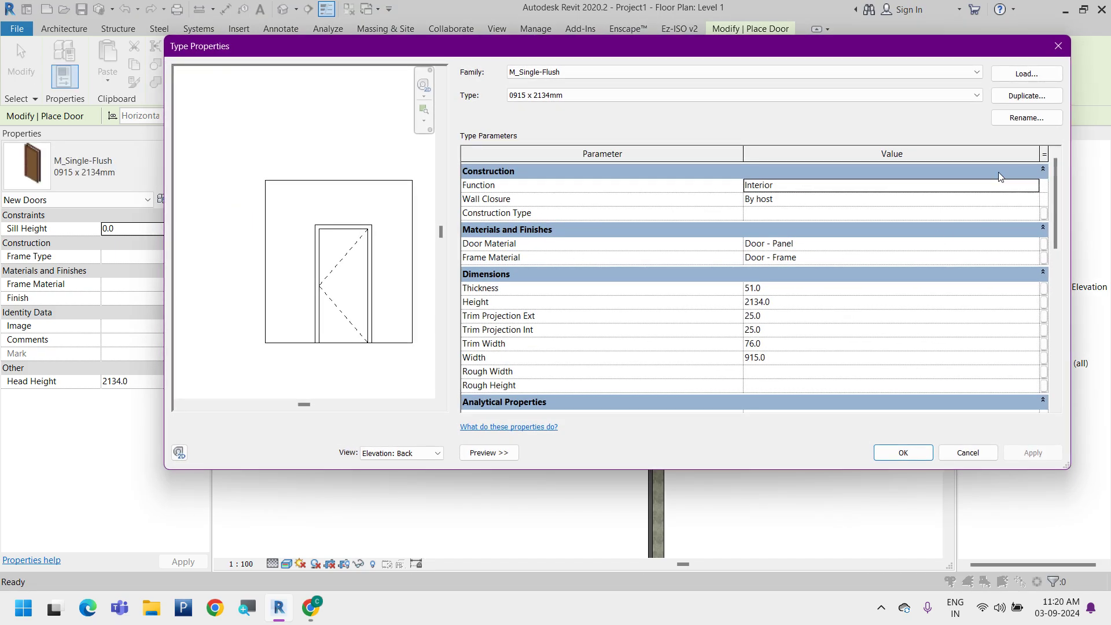
left_click(1027, 73)
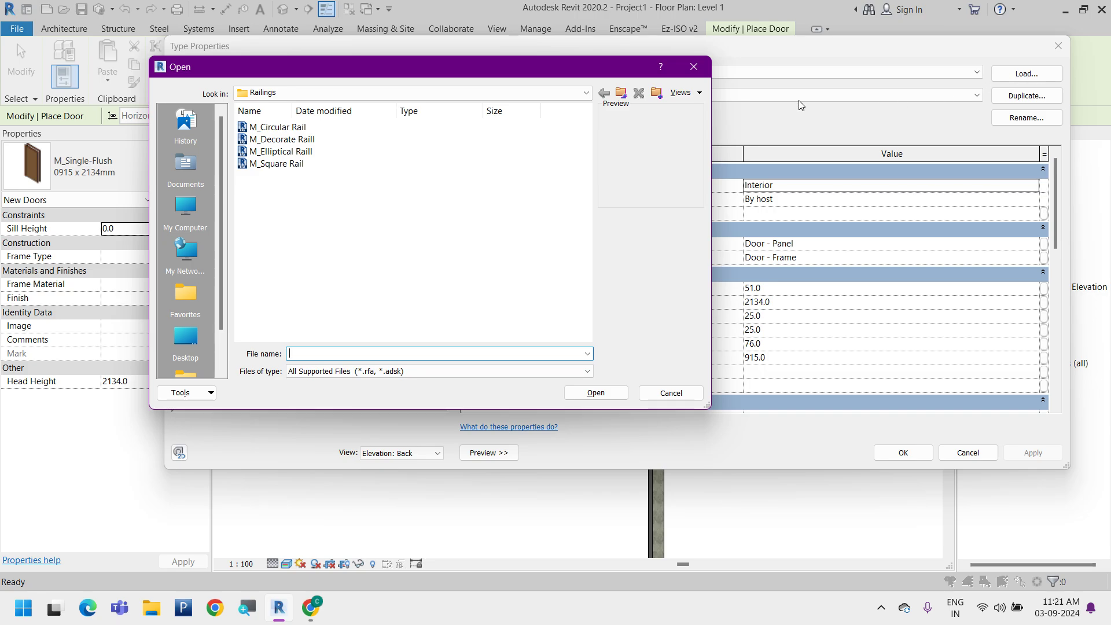
left_click(622, 93)
left_click(626, 95)
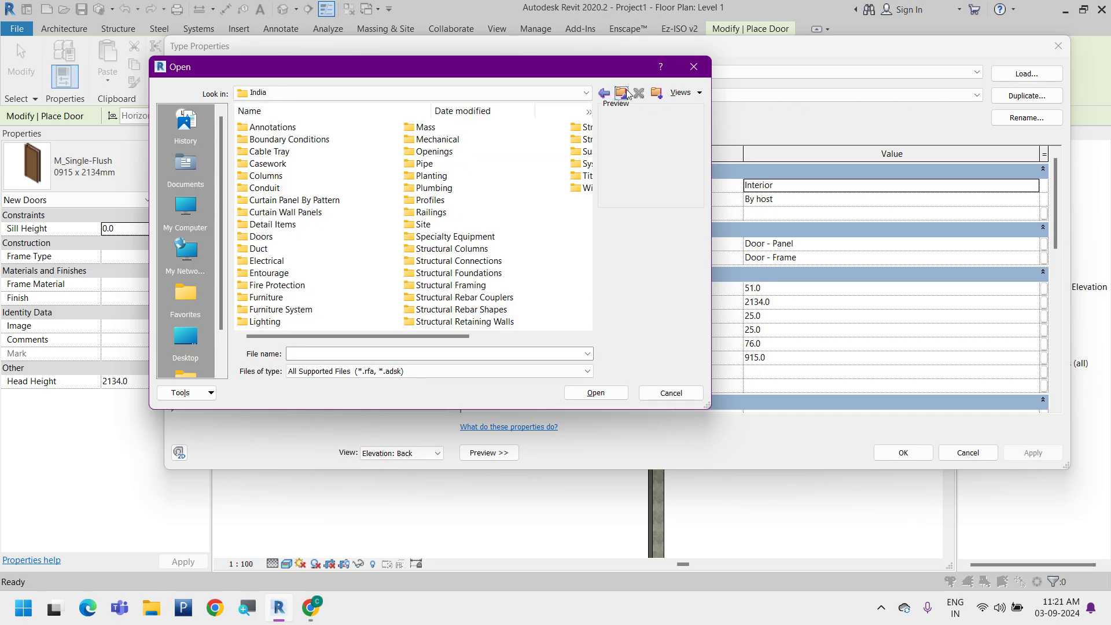
double_click(259, 237)
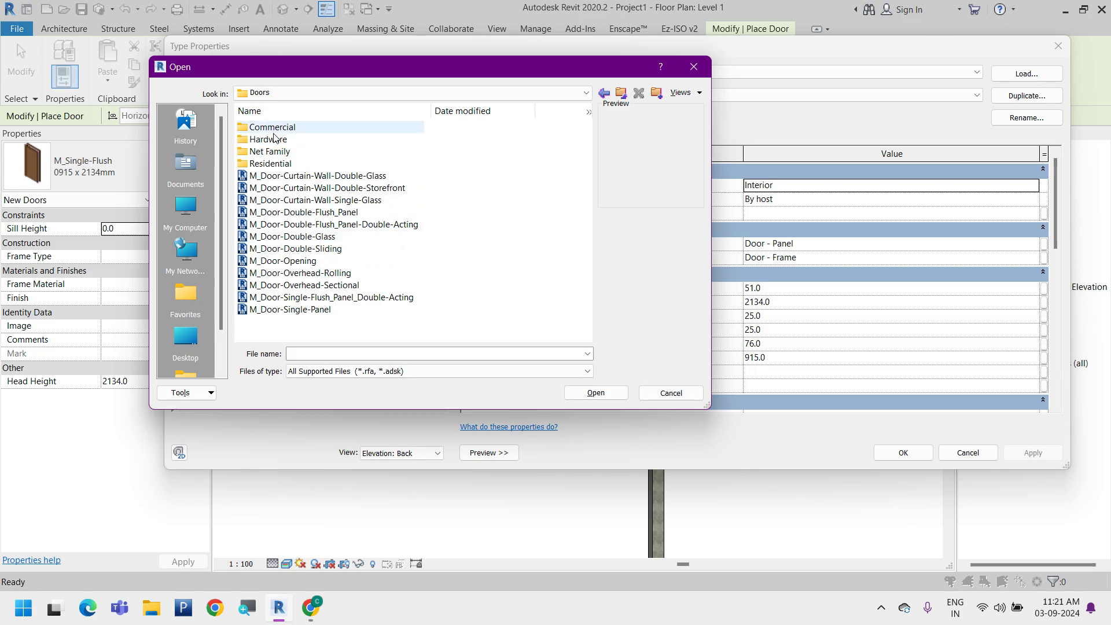
Preview several door families in the Doors folder and its Residential subfolder, including glass, panel and double doors
left_click(291, 310)
left_click(293, 237)
left_click(317, 200)
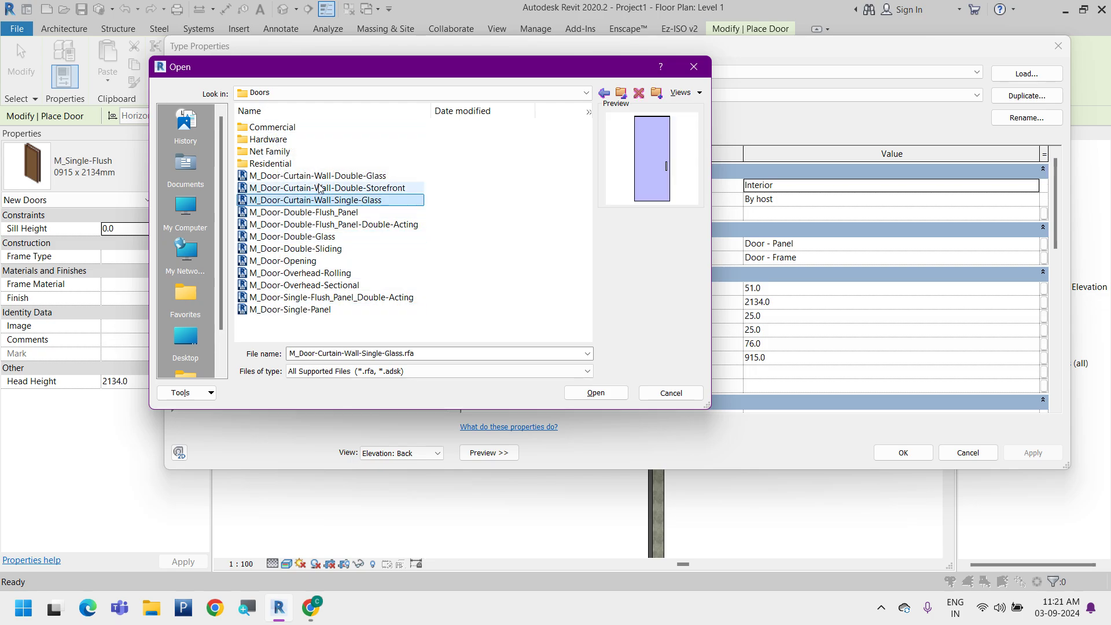
left_click(320, 188)
left_click(293, 237)
double_click(289, 163)
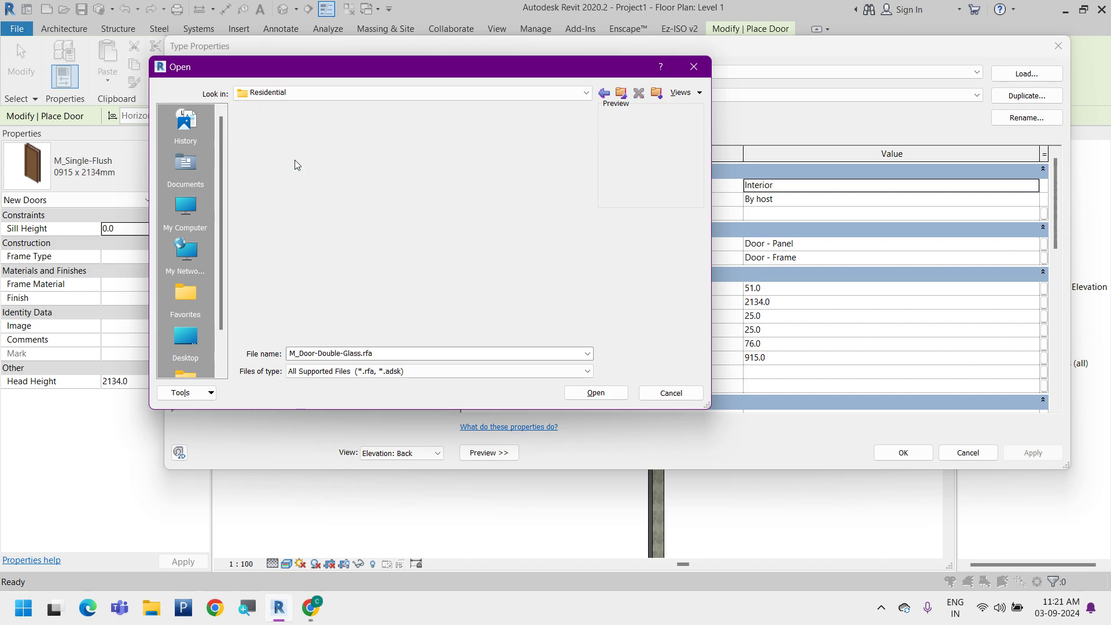
left_click(313, 139)
left_click(321, 224)
left_click(327, 262)
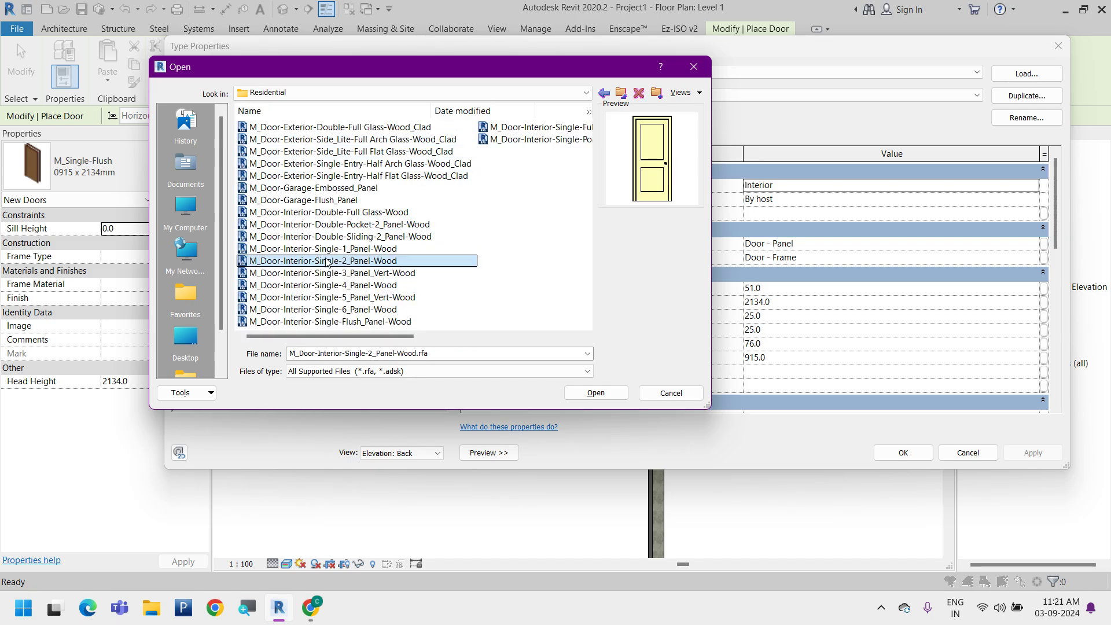
left_click(320, 152)
left_click(356, 129)
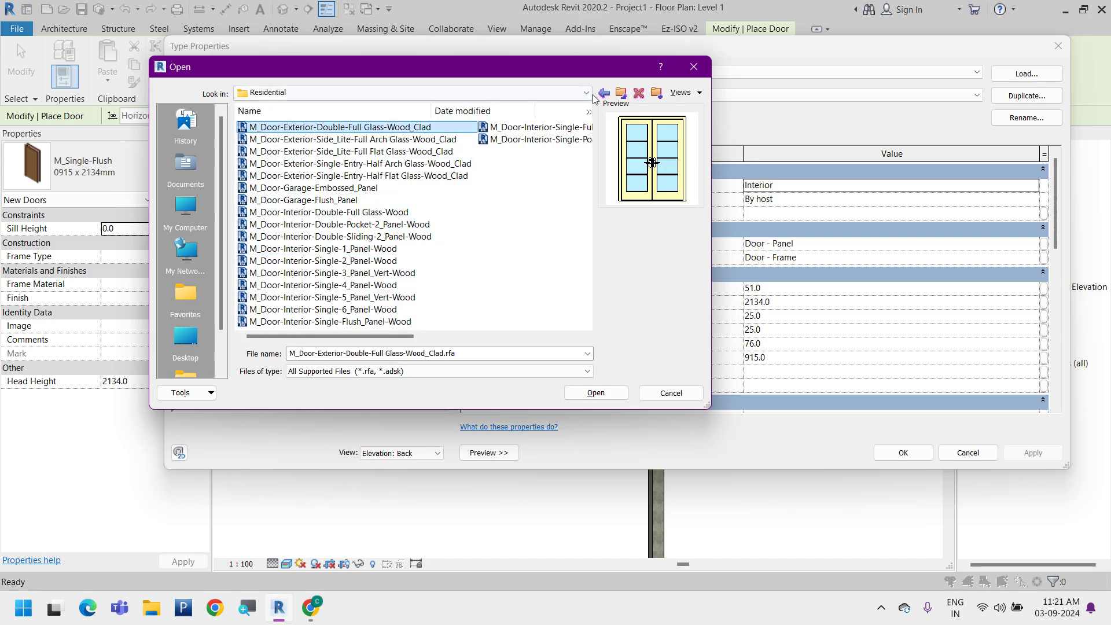
Load the M_Door-Exterior-Double family from the Commercial doors folder with its 2400 x 2100mm type
left_click(603, 93)
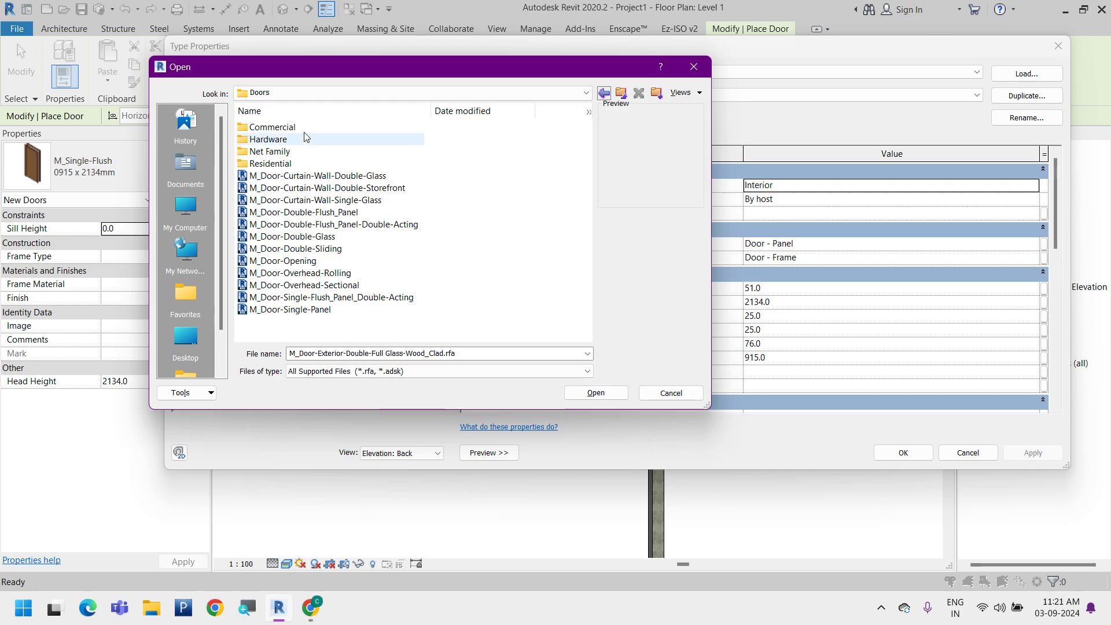
left_click(308, 128)
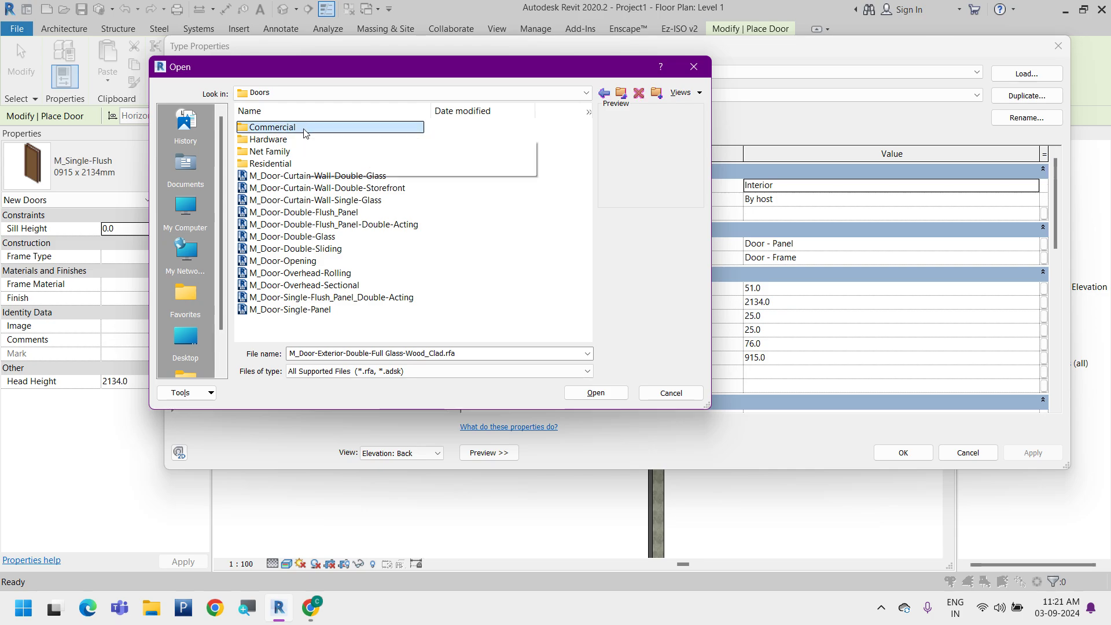
double_click(307, 128)
left_click(304, 128)
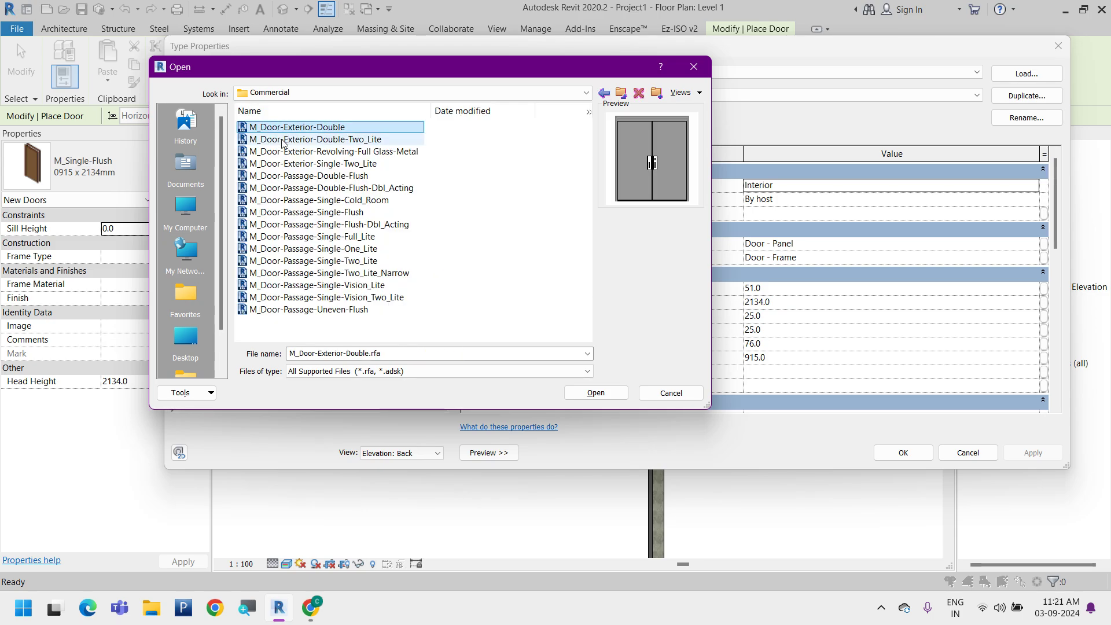
left_click(614, 395)
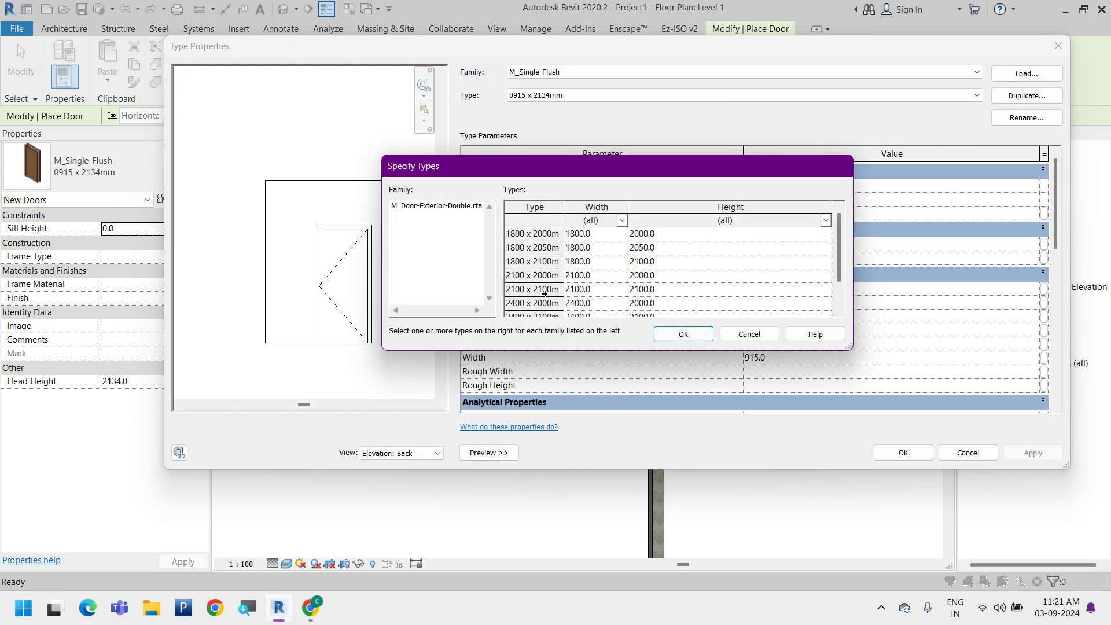
scroll(537, 289, "down", 1)
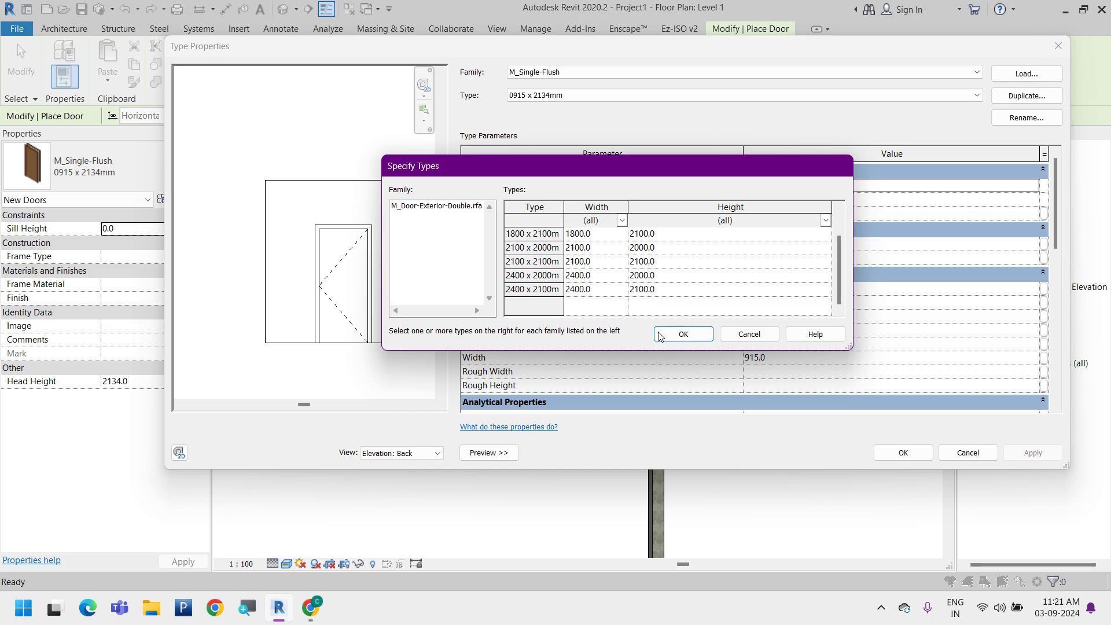
left_click(546, 290)
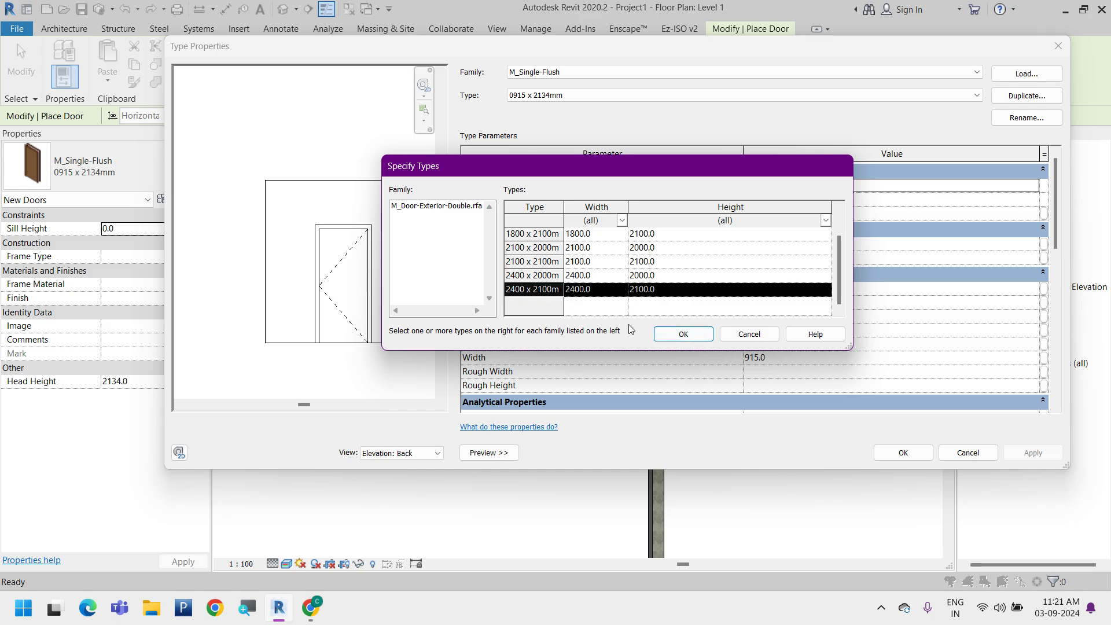
left_click(683, 335)
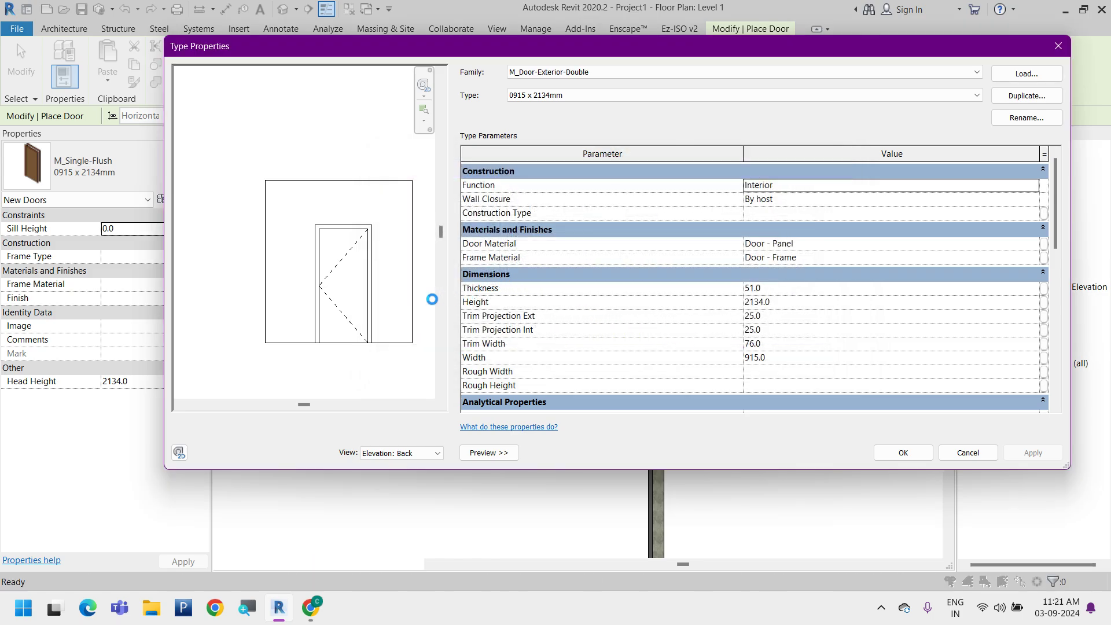
Preview the double door in the {3D}1 view and in the exterior and interior elevations
left_click(408, 453)
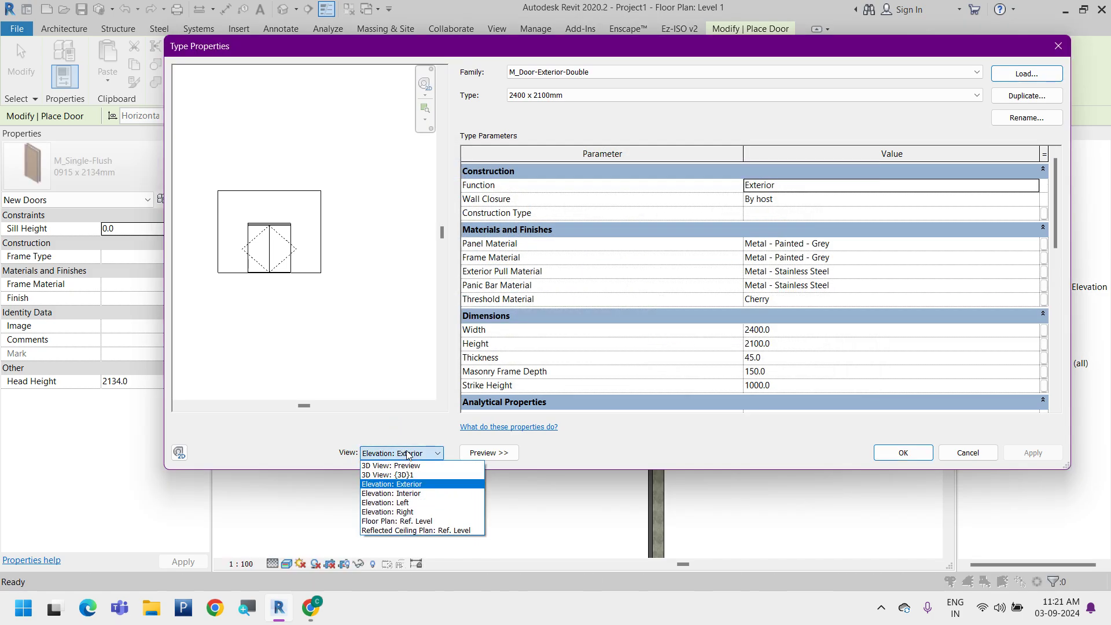
left_click(414, 476)
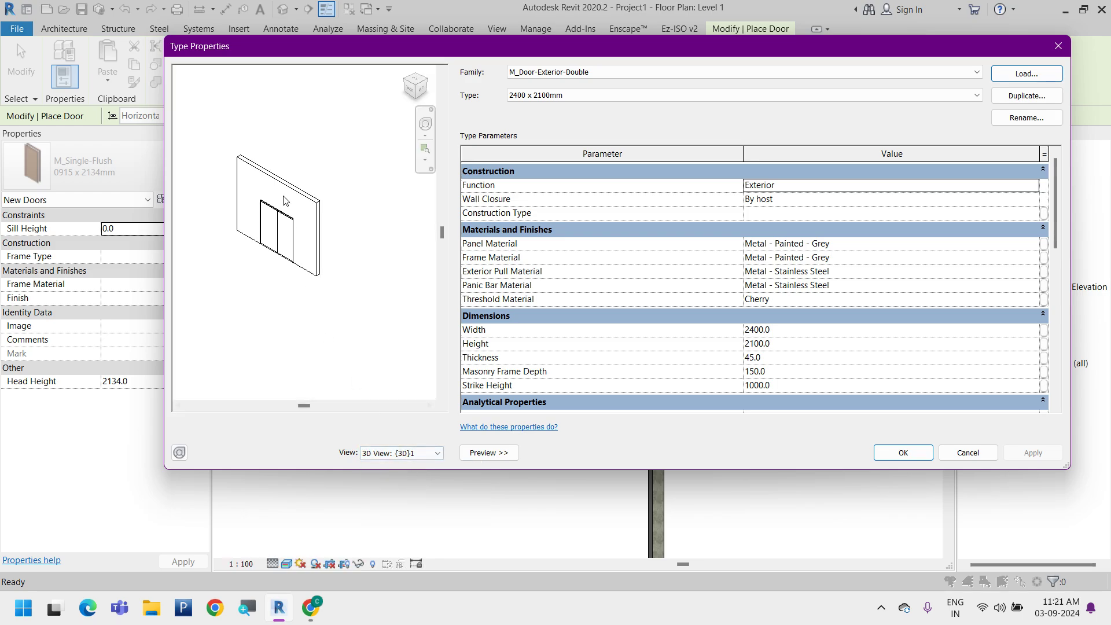
middle_click_drag(325, 326, 337, 348)
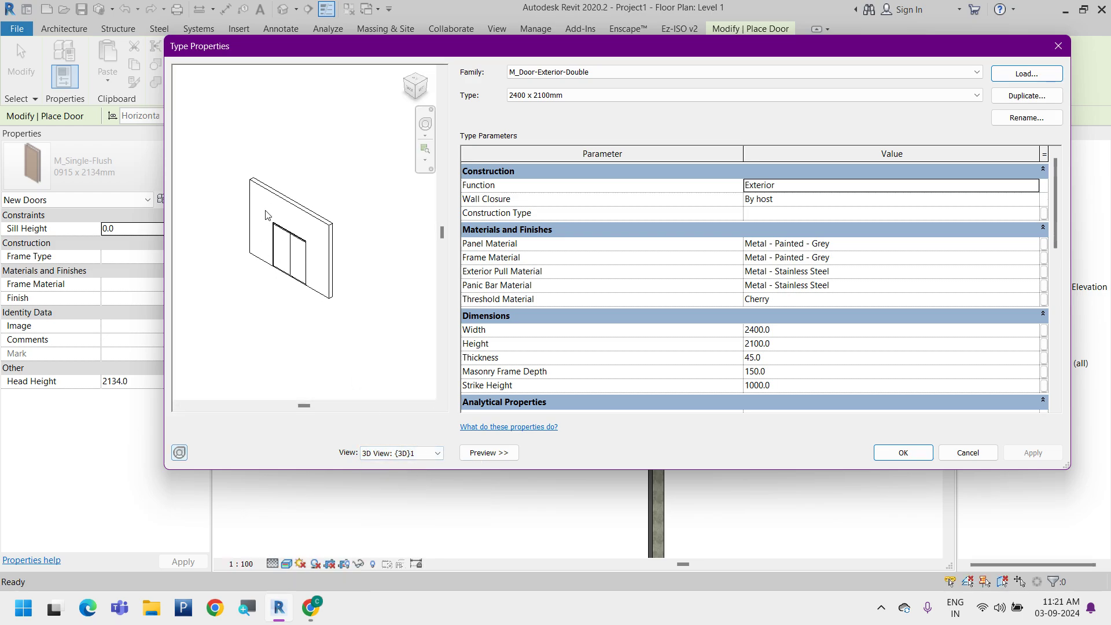
left_click(403, 455)
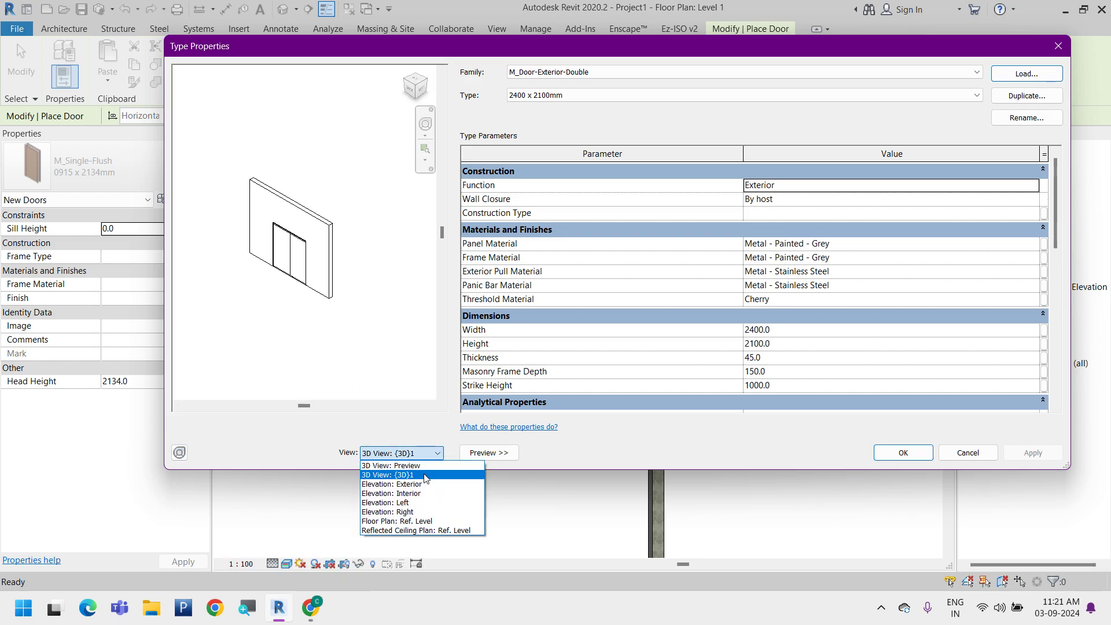
left_click(421, 486)
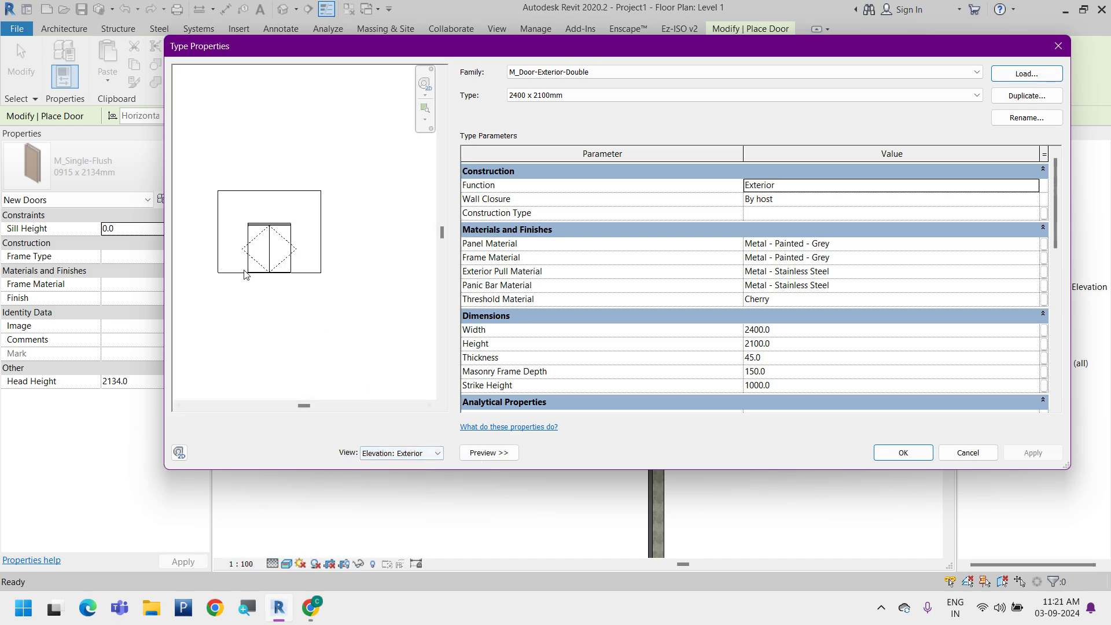
left_click(400, 454)
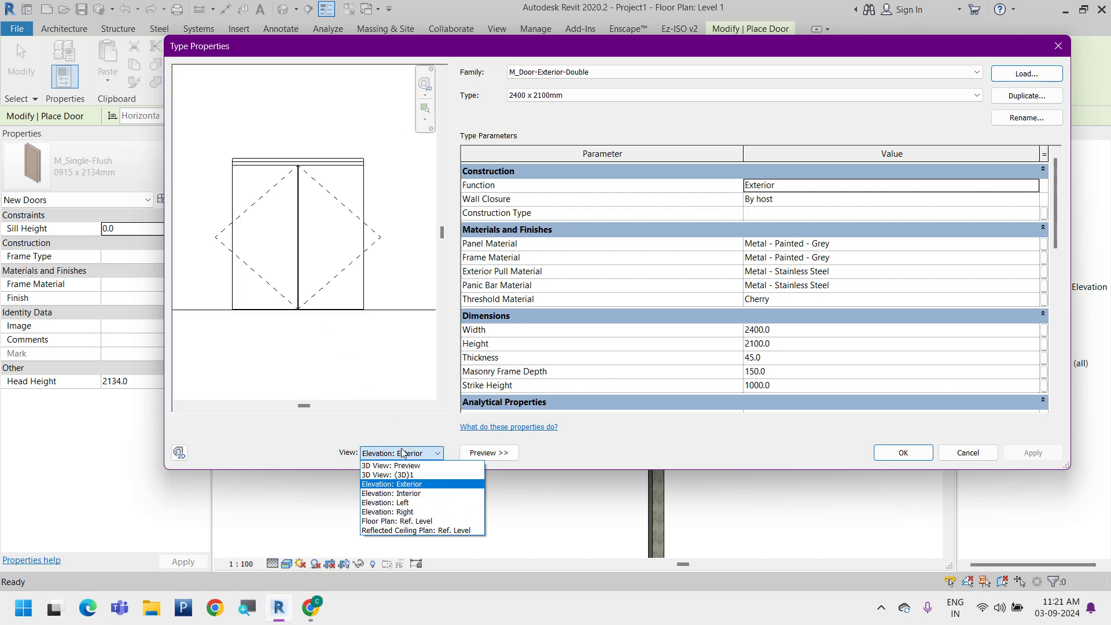
left_click(405, 493)
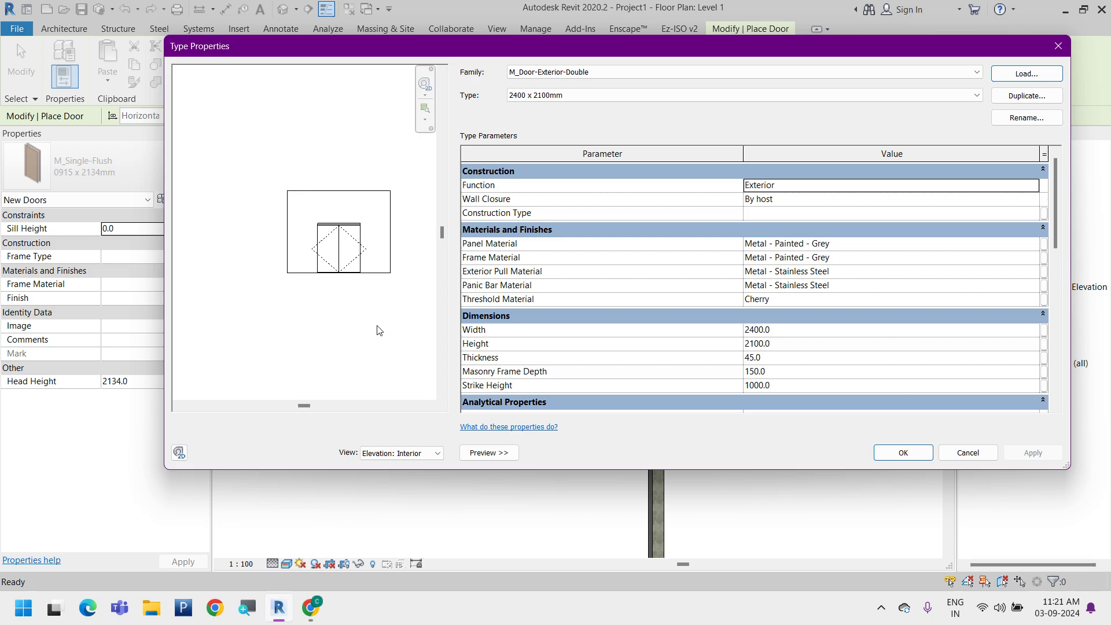
scroll(355, 255, "up", 2)
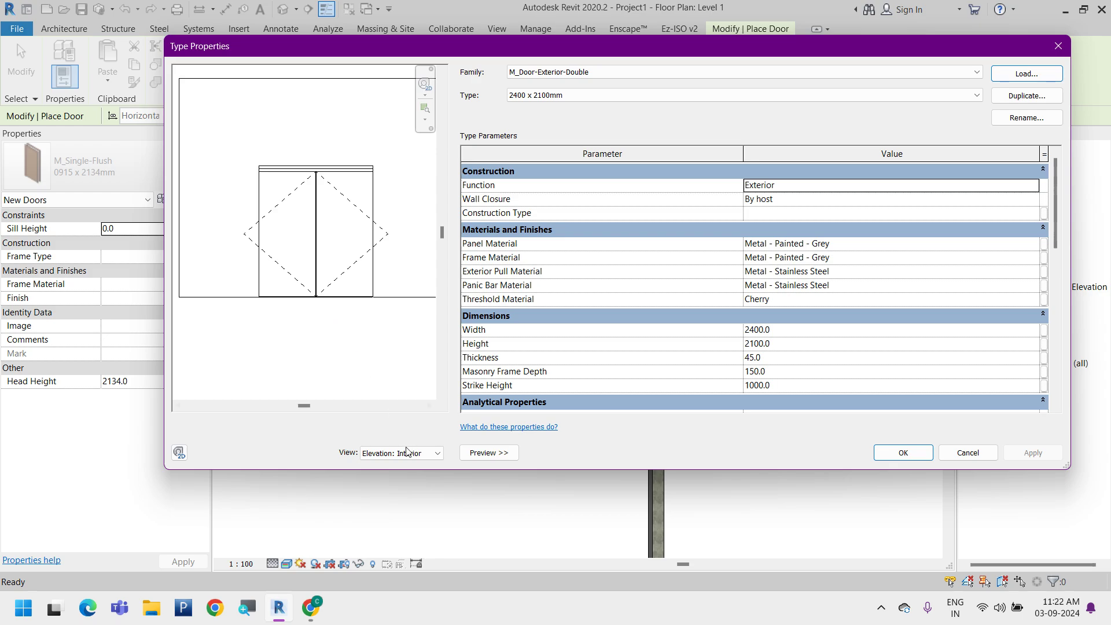
Preview the double door in the left elevation and up close in the Ref. Level floor plan
left_click(405, 453)
left_click(409, 504)
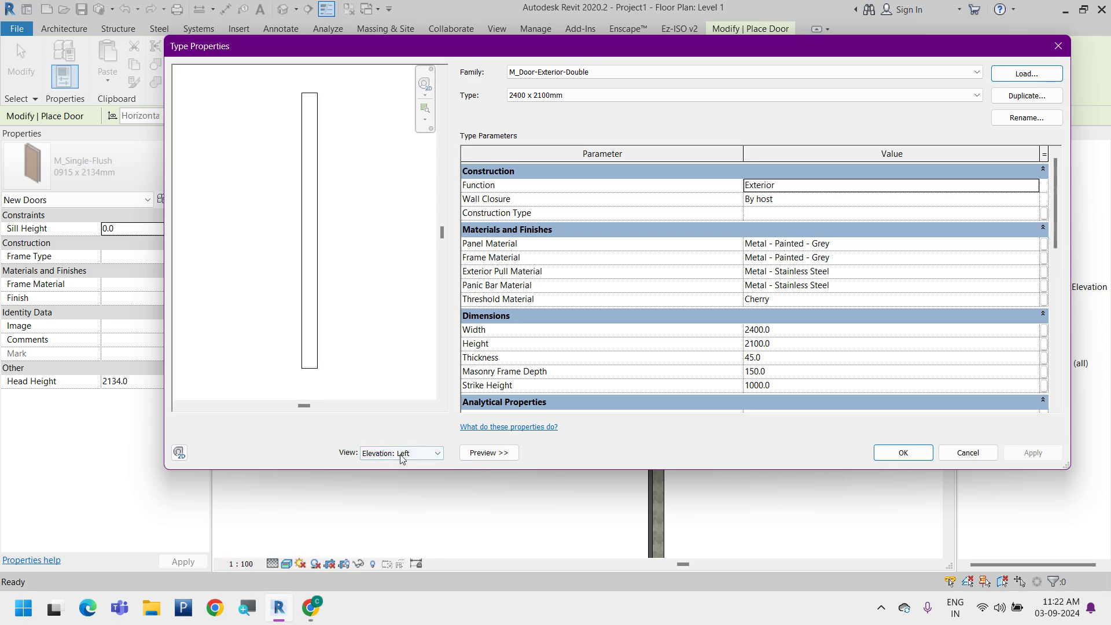
left_click(422, 453)
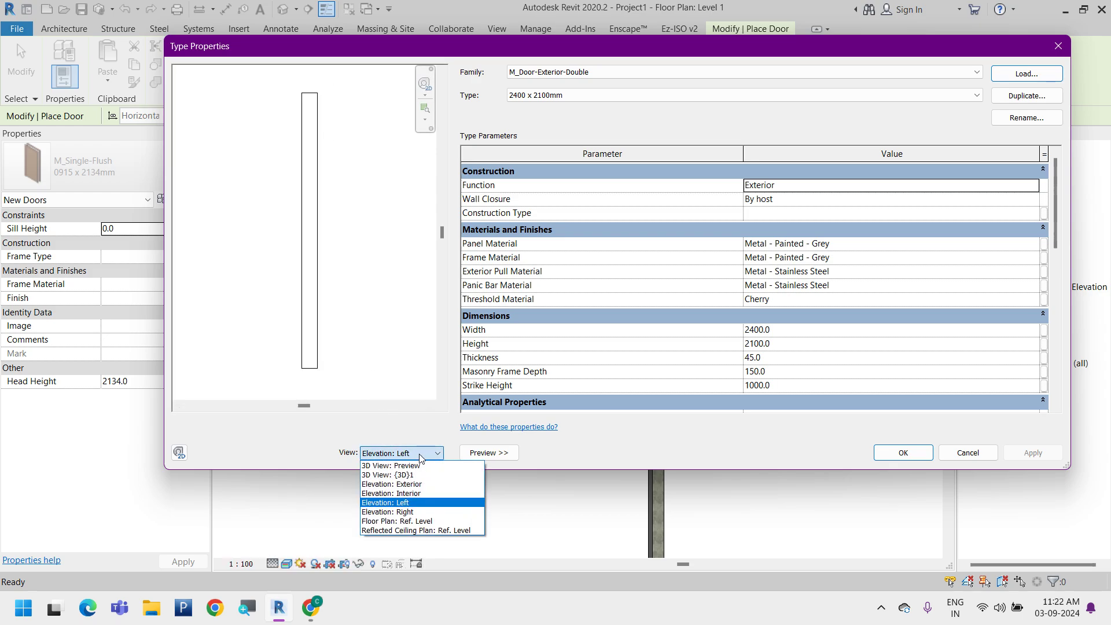
left_click(408, 520)
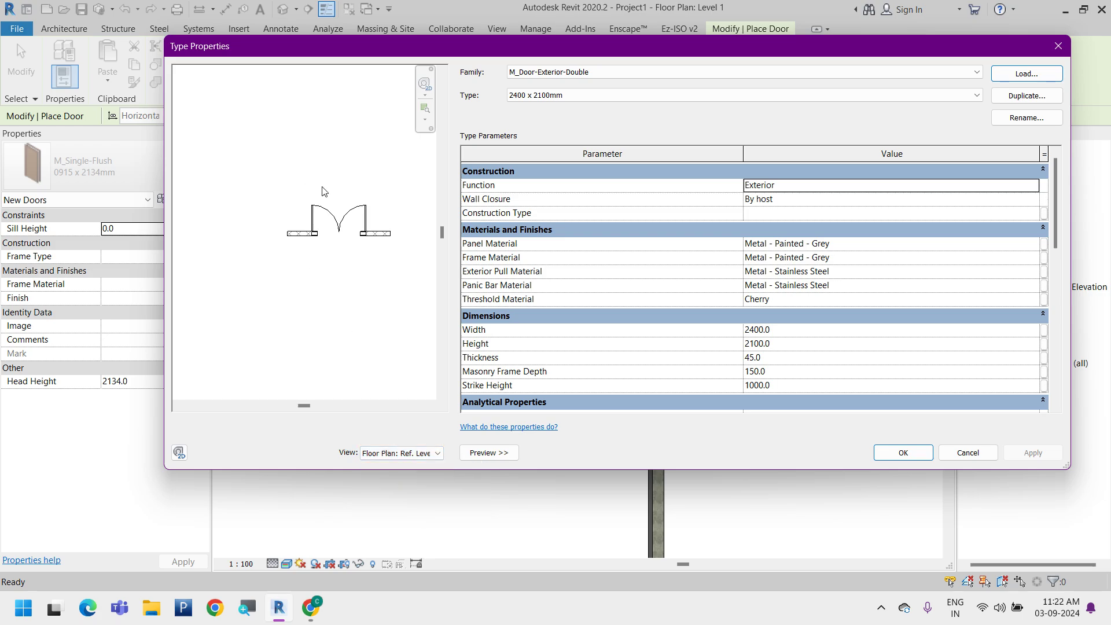
scroll(298, 261, "up", 5)
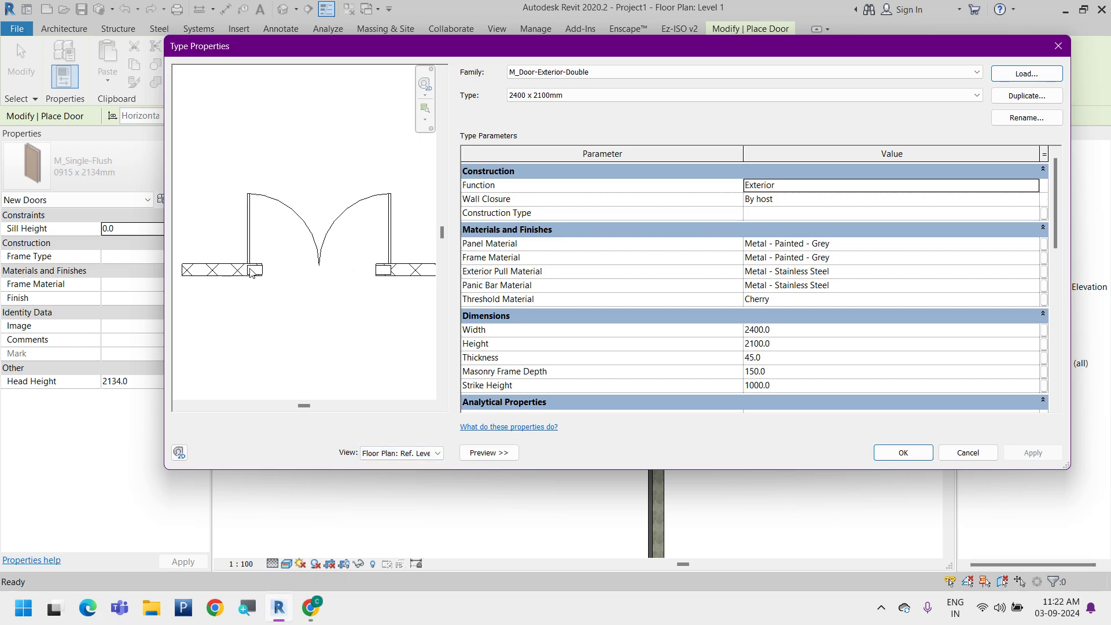
scroll(252, 273, "up", 1)
middle_click_drag(334, 247, 278, 253)
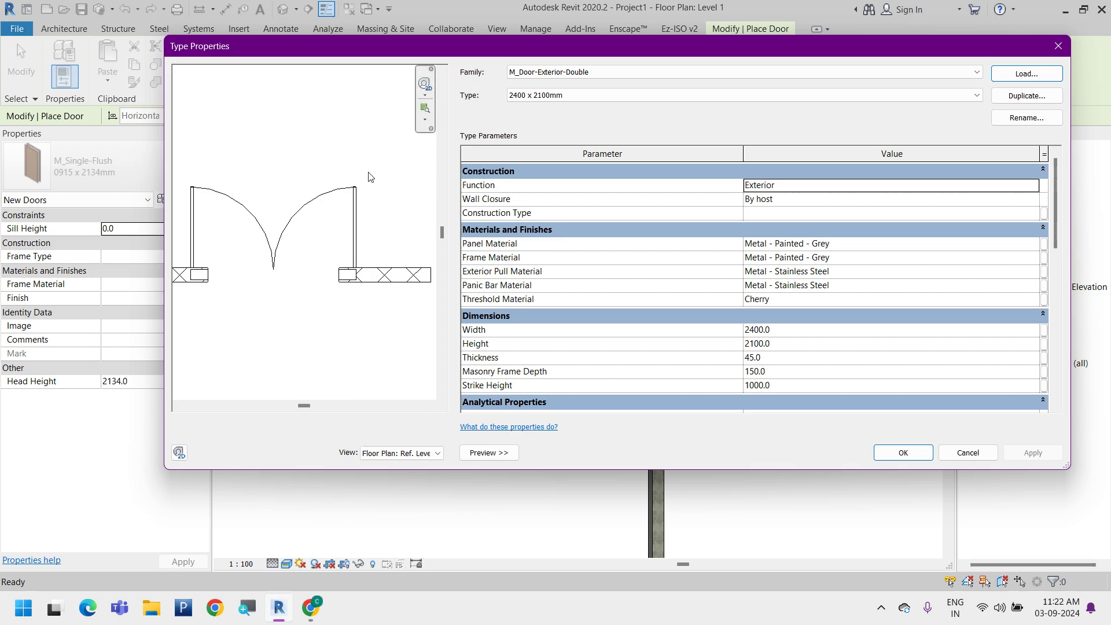
Preview the door in the Ref. Level reflected ceiling plan and return the preview to the exterior elevation
left_click(431, 453)
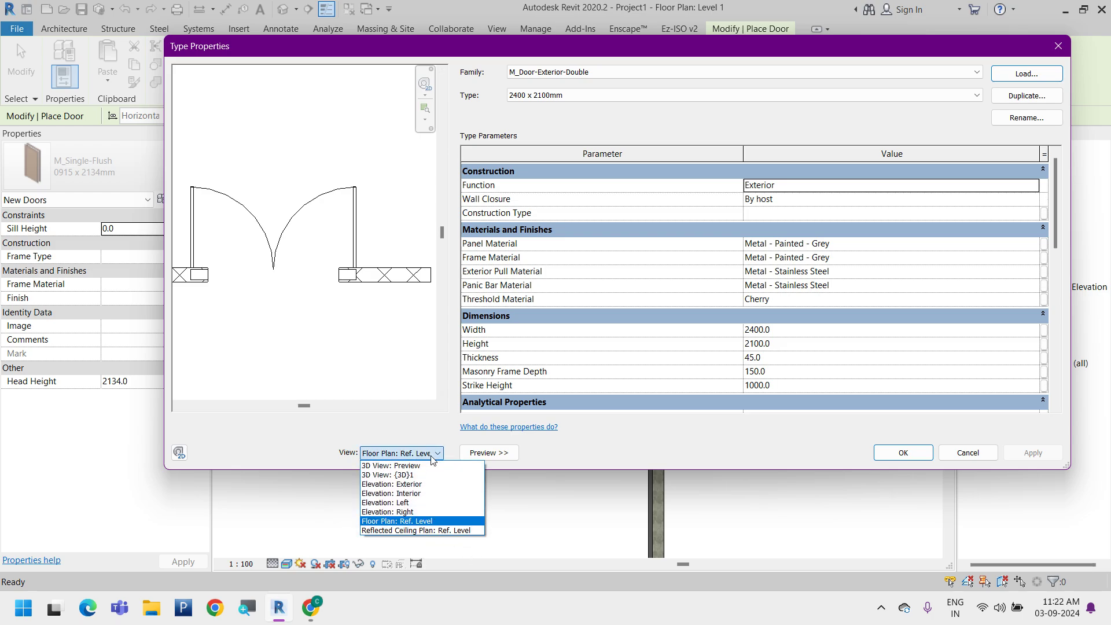
left_click(452, 534)
scroll(323, 245, "up", 2)
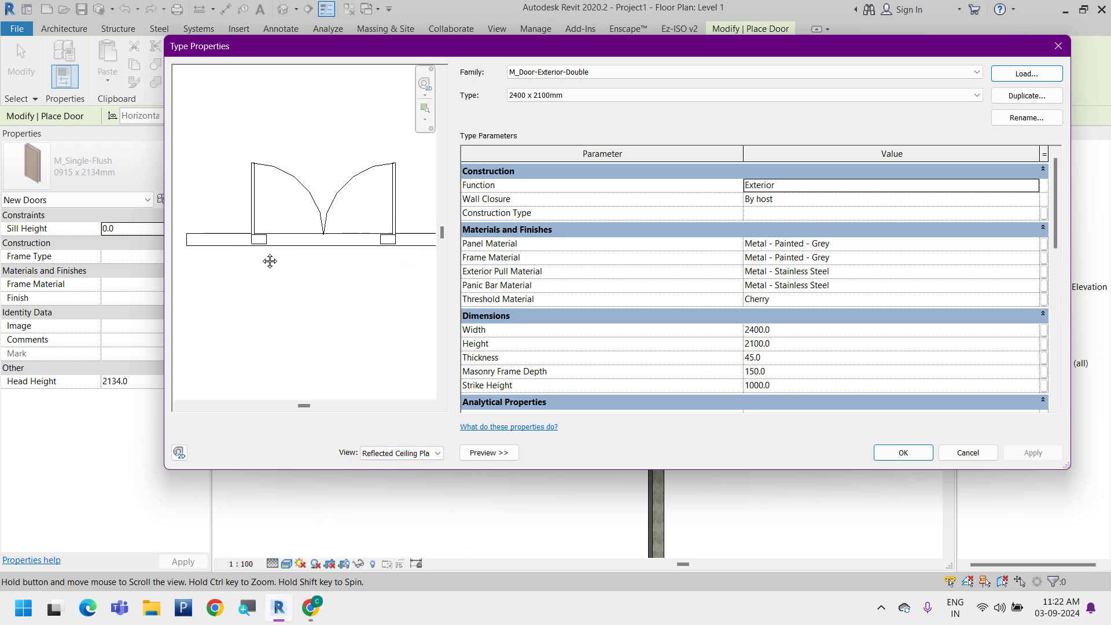
left_click(417, 453)
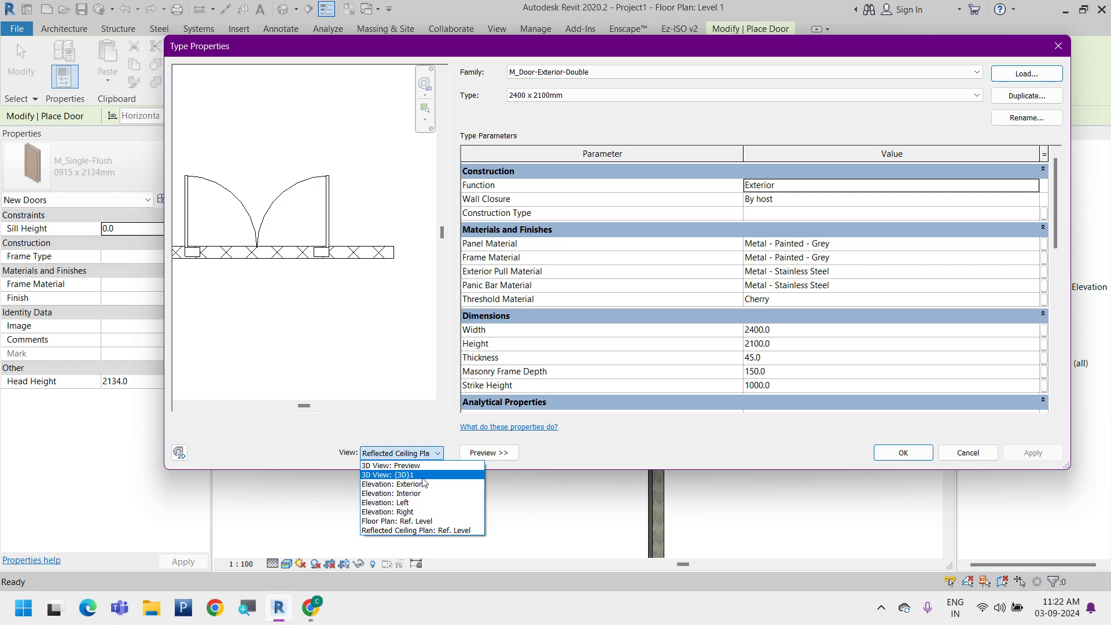
left_click(425, 485)
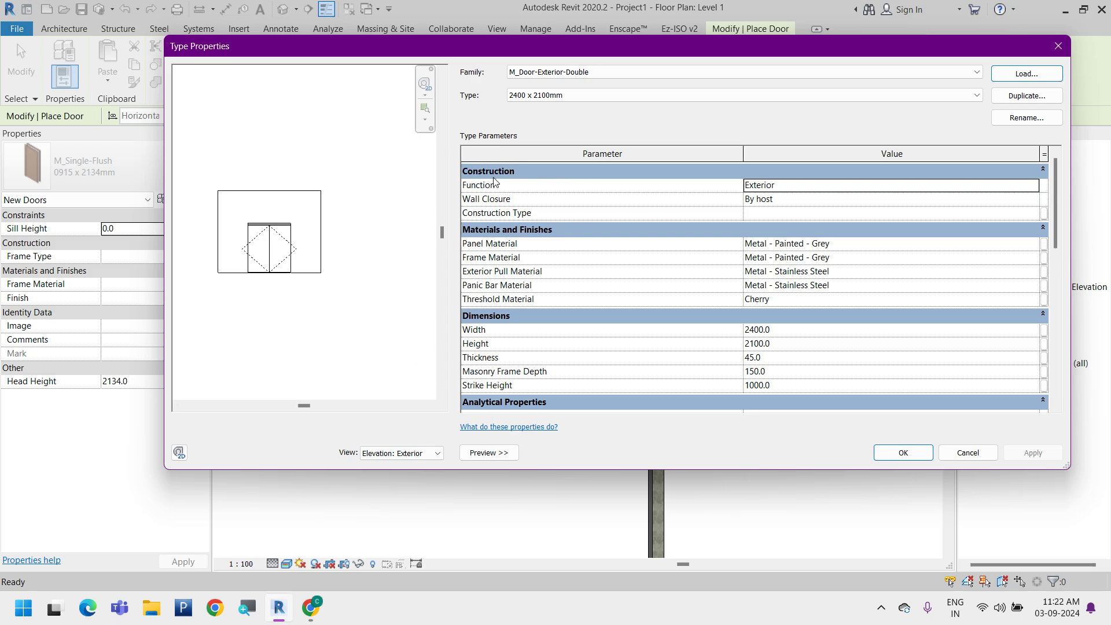
Set the Wall Closure of the M_Door-Exterior-Double type to Both and apply the change
left_click(1034, 186)
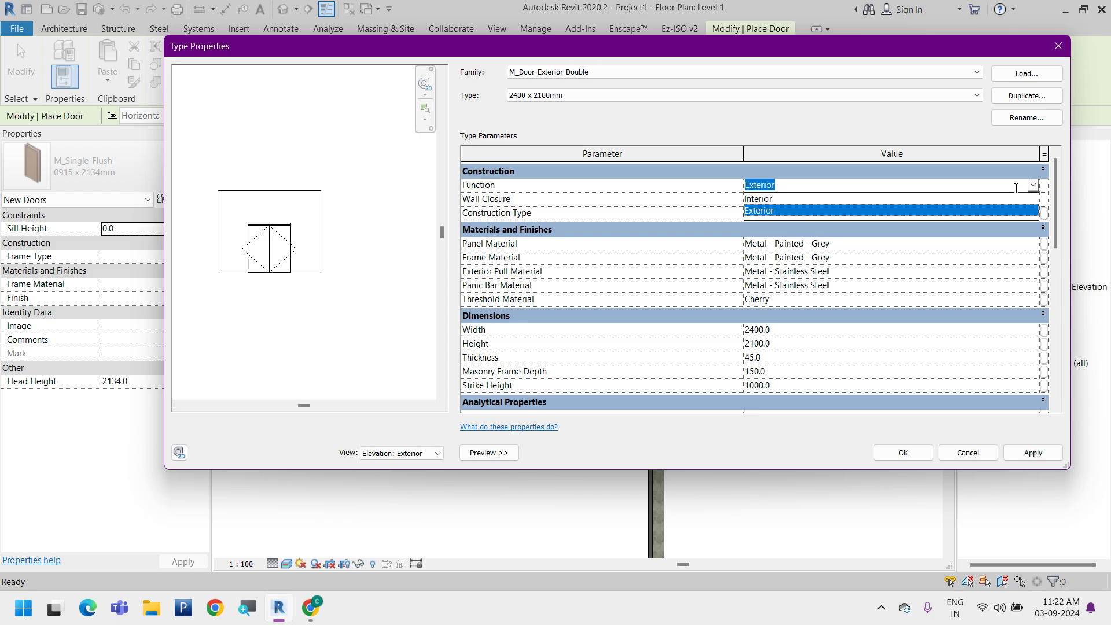
left_click(673, 172)
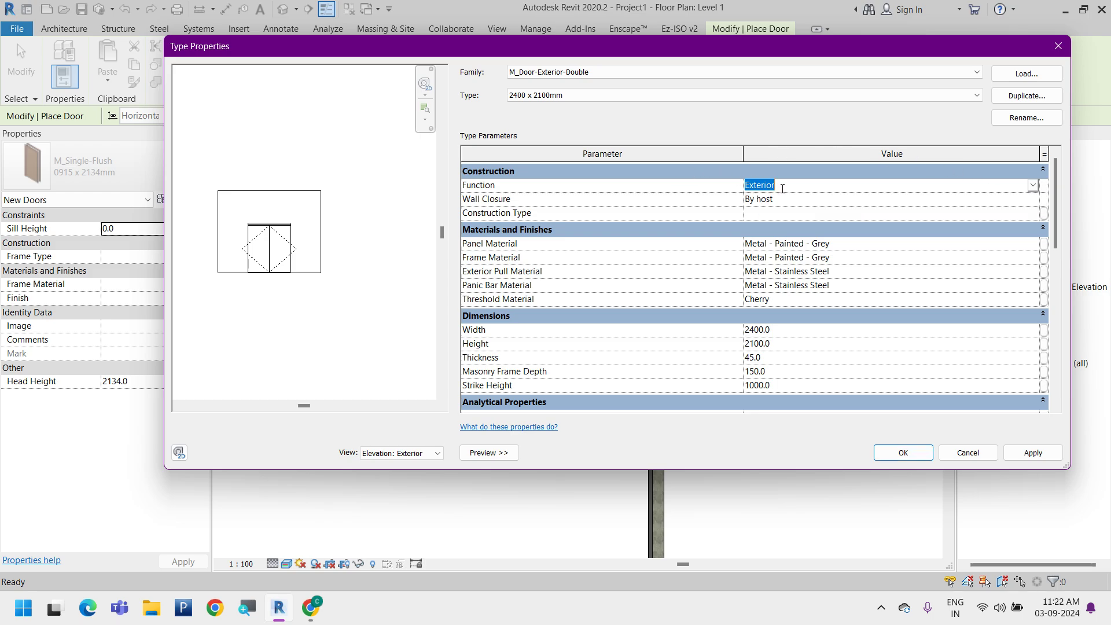
left_click(1034, 200)
left_click(1034, 201)
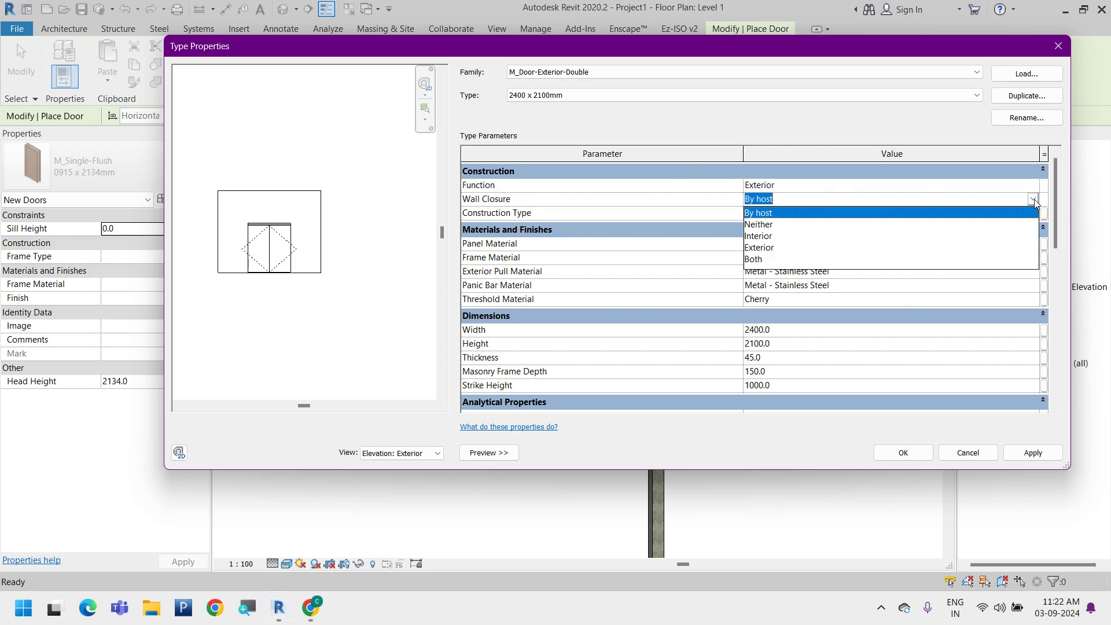
left_click(762, 261)
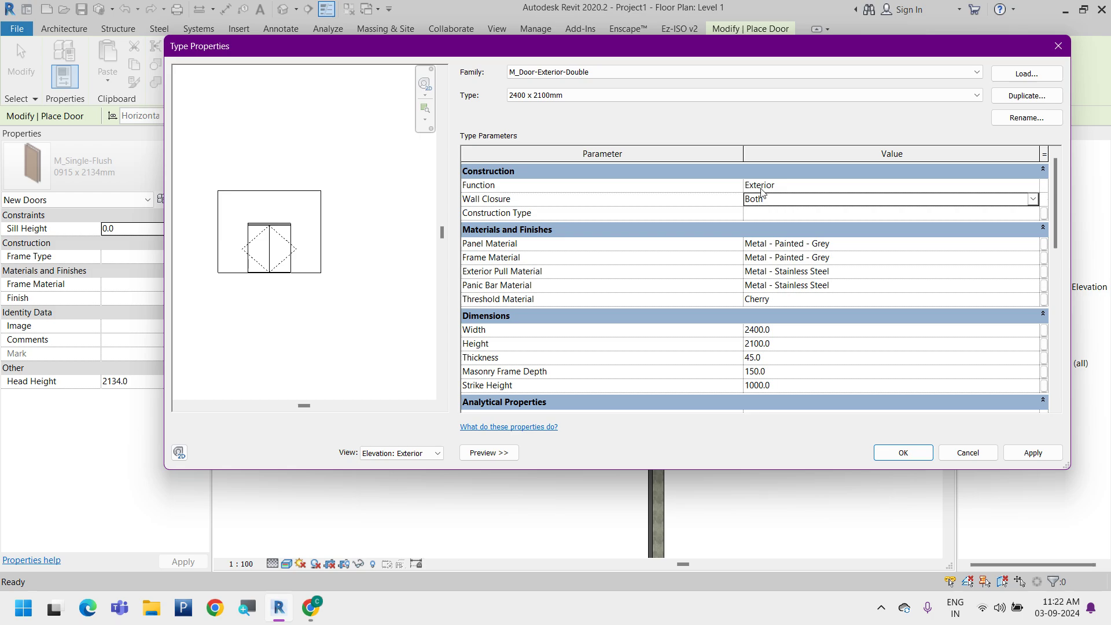
left_click(1033, 457)
left_click(918, 461)
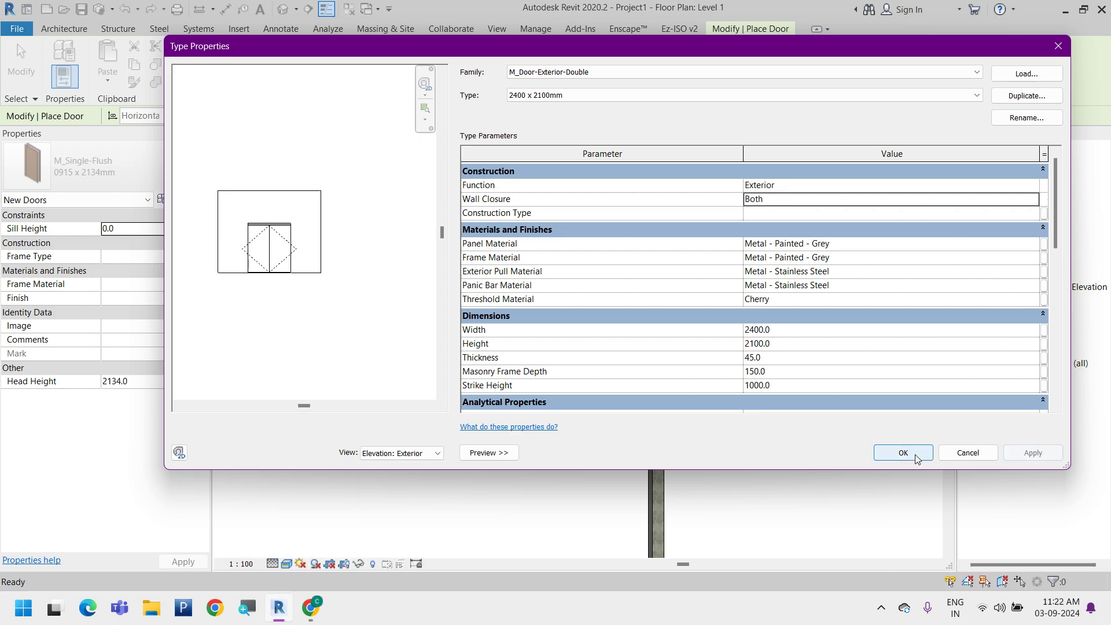
Place one double door in the horizontal wall about 2800 mm from its left end and another centred in the adjoining vertical wall
scroll(474, 393, "up", 3)
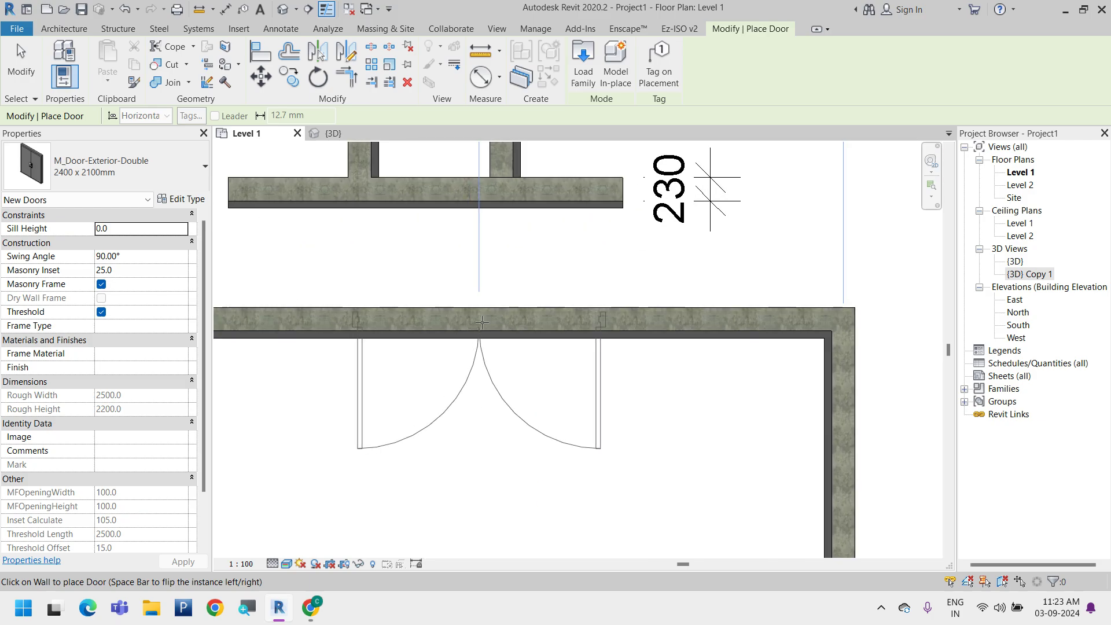
left_click(482, 322)
scroll(483, 322, "down", 2)
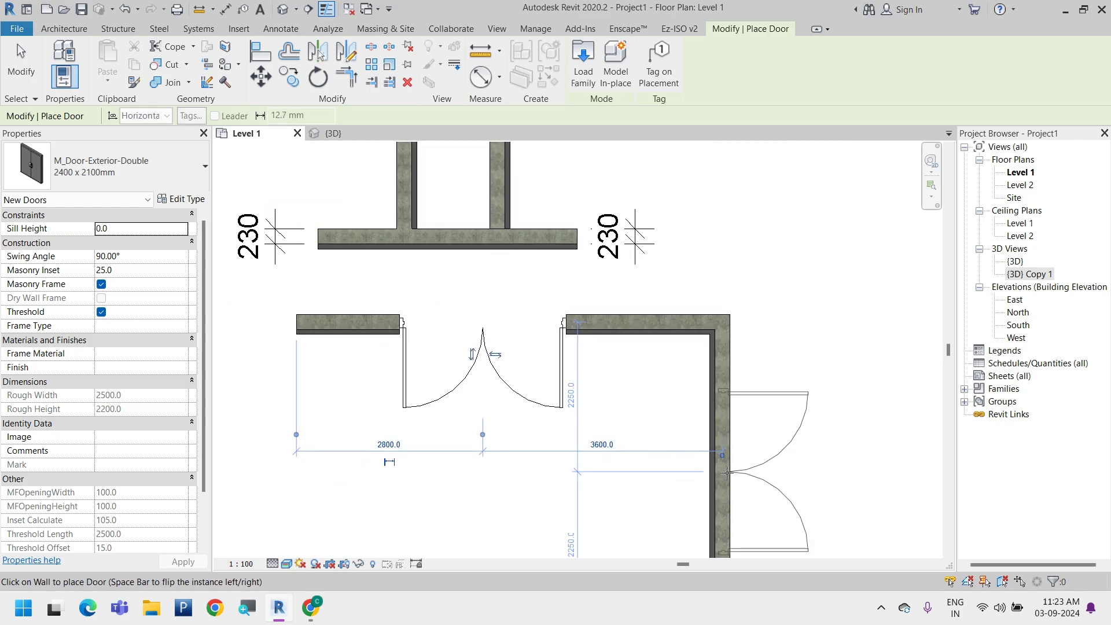
left_click(728, 473)
middle_click_drag(660, 455, 650, 416)
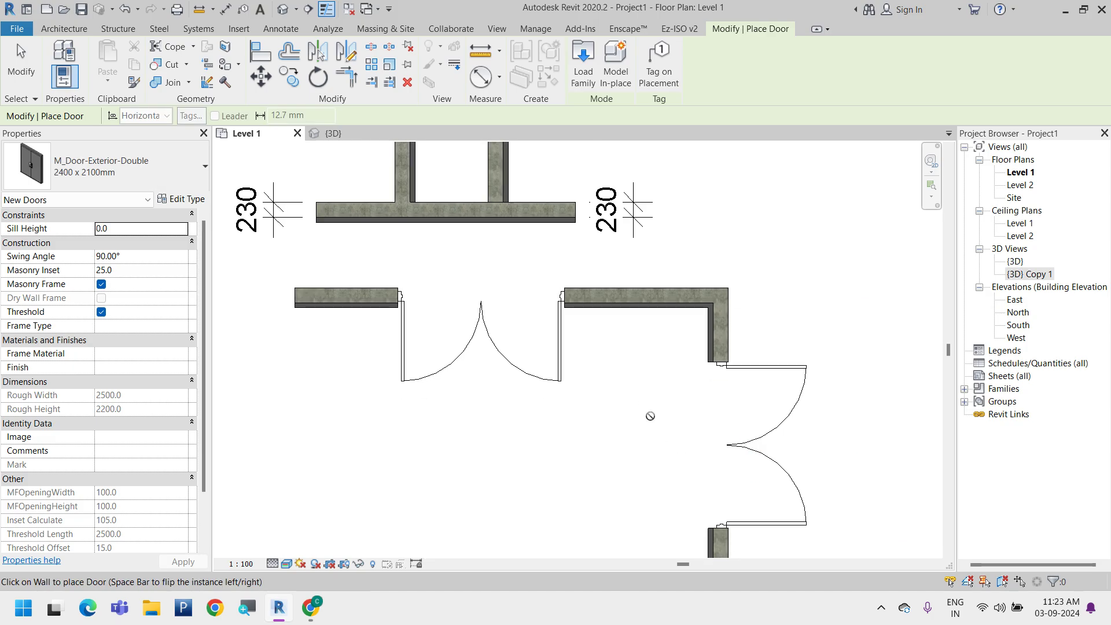
key("Escape")
left_click(769, 369)
left_click(642, 462)
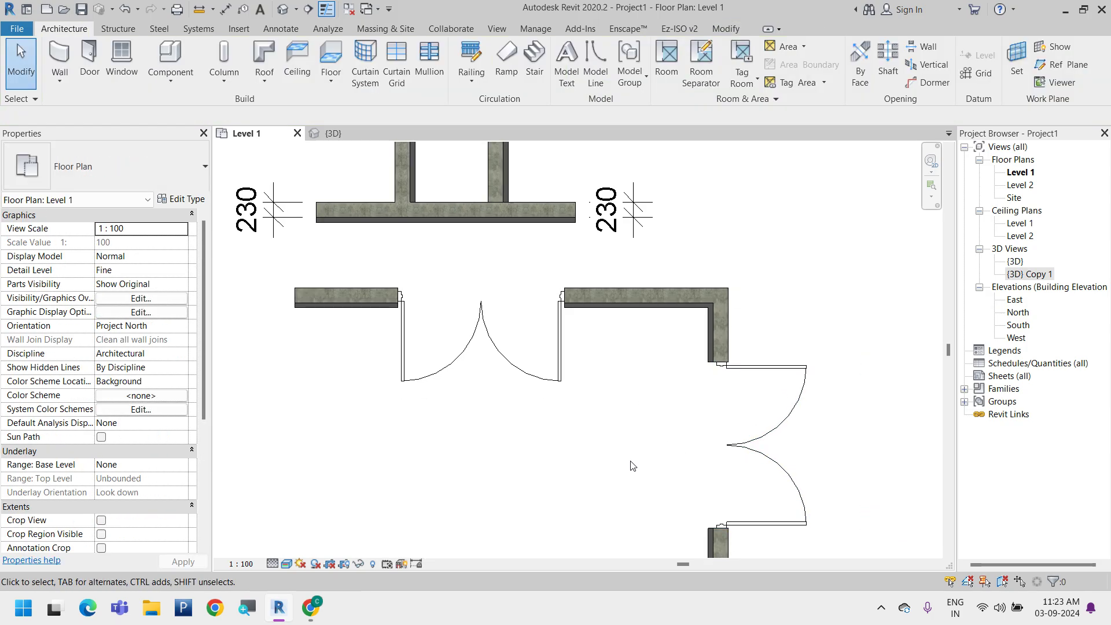
Inspect both placed double doors and the wall base around their openings in the {3D} view
scroll(368, 277, "up", 2)
left_click(340, 135)
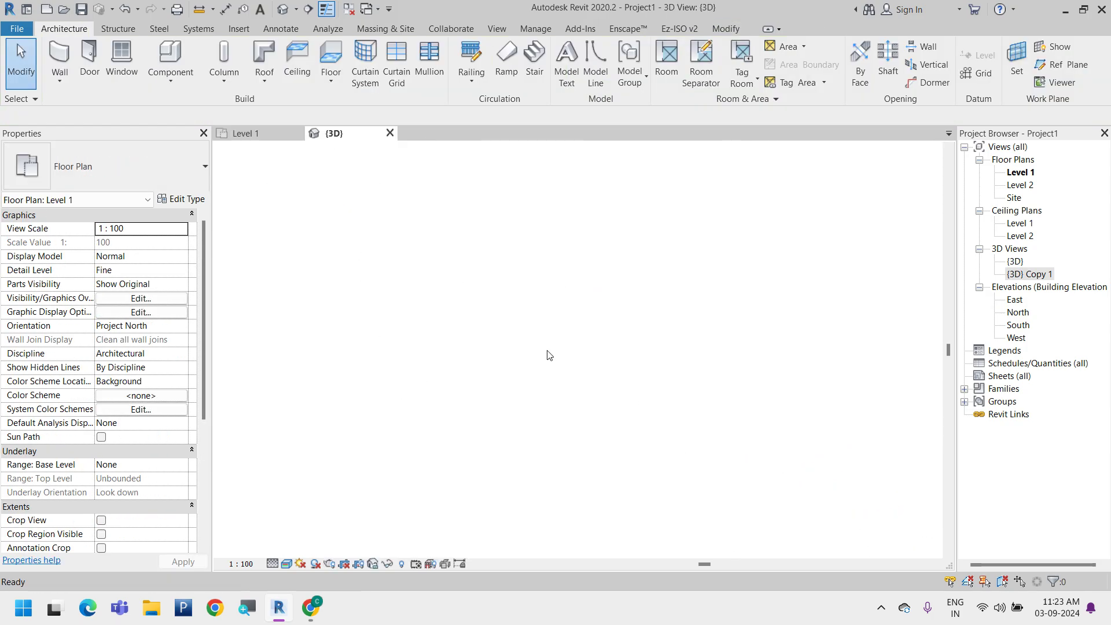
scroll(565, 342, "up", 5)
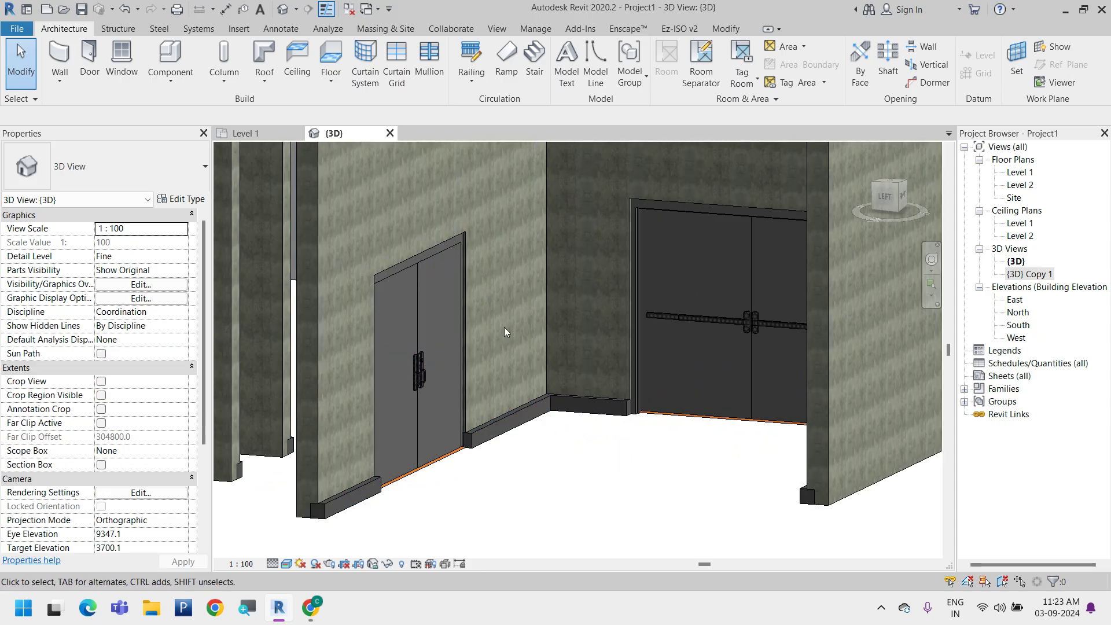
scroll(678, 394, "up", 3)
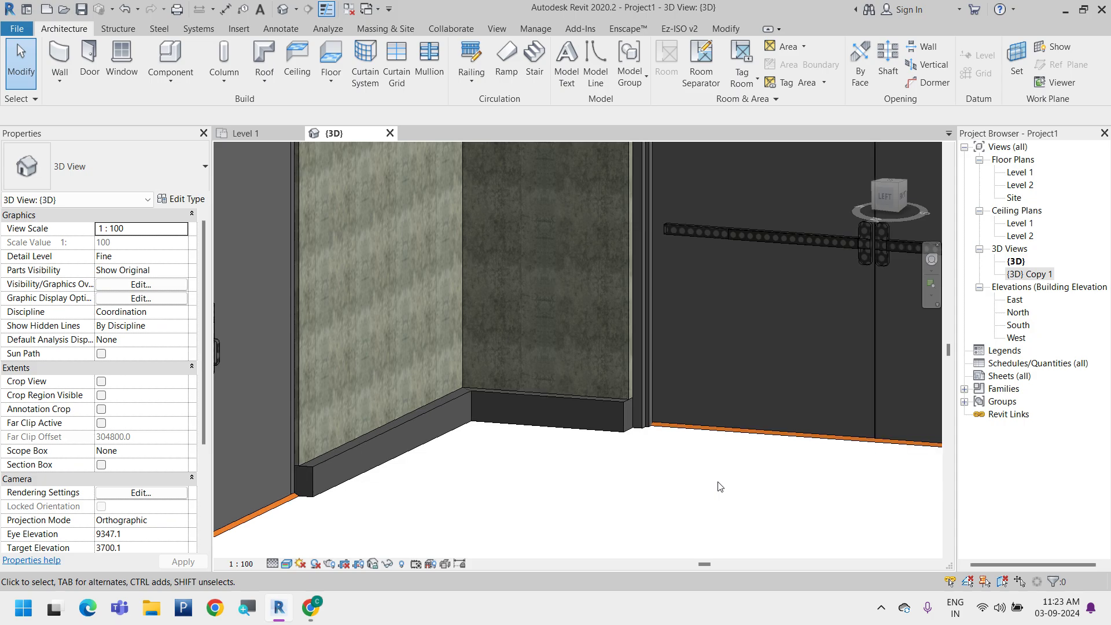
middle_click_drag(616, 463, 617, 412)
middle_click_drag(410, 426, 523, 459)
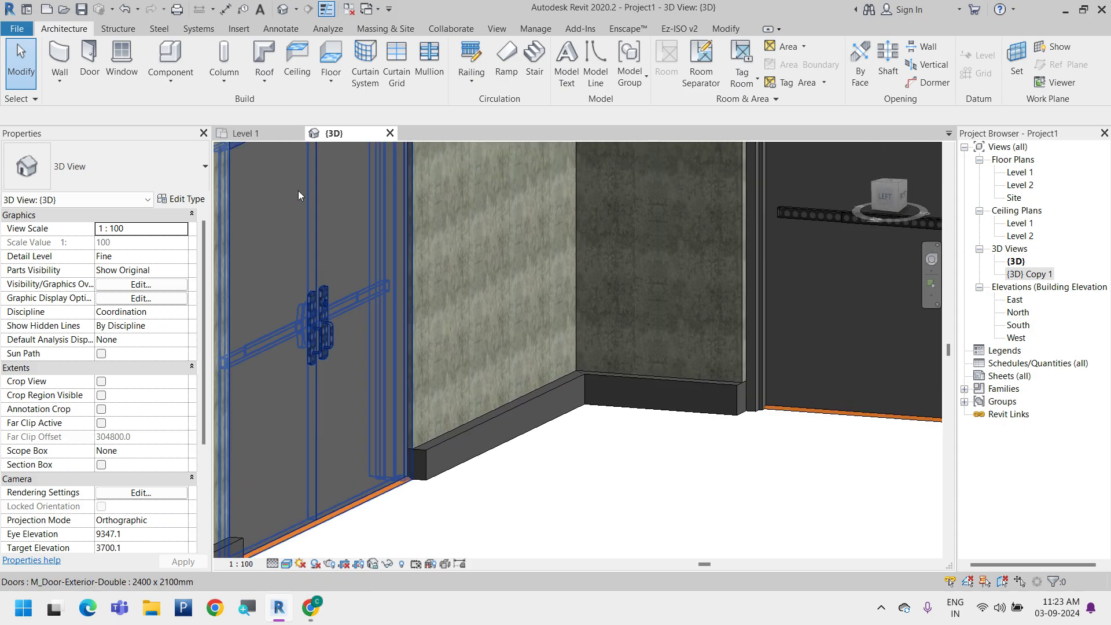
Review the type properties of the horizontal wall's double door from the Level 1 plan and close them without changes
left_click(258, 133)
left_click(493, 388)
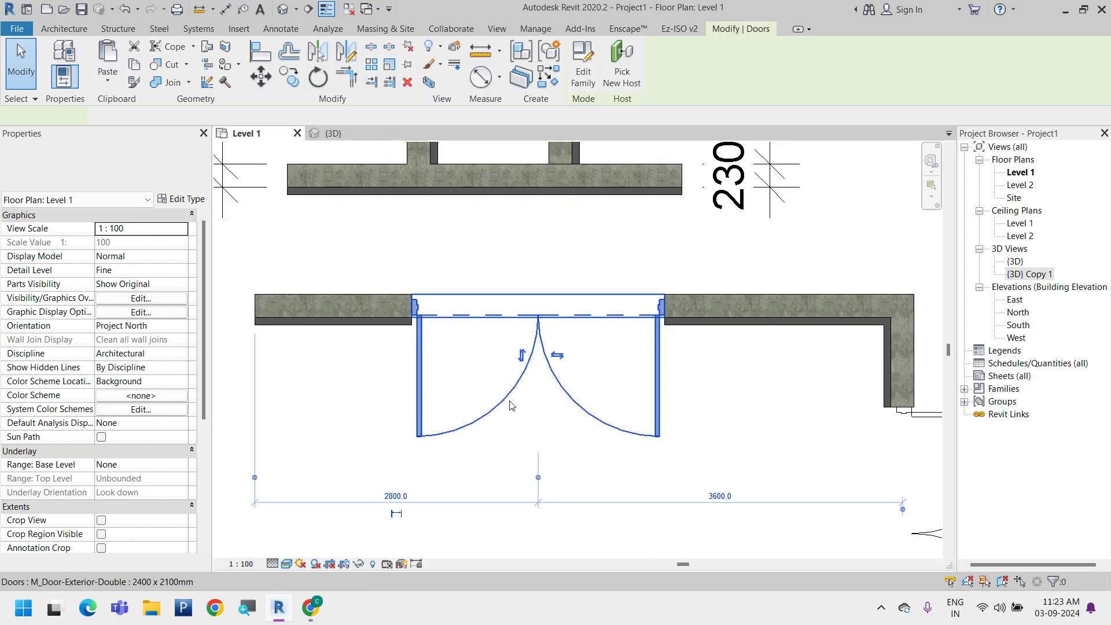
left_click(179, 199)
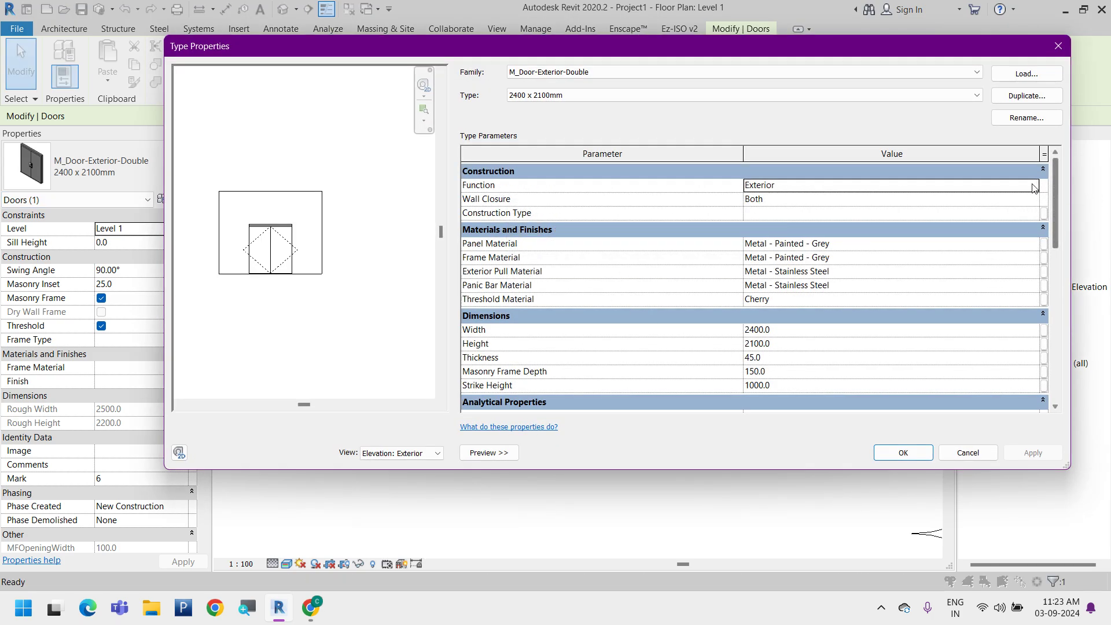
left_click(968, 453)
Examine the vertical wall's double door up close in plan where its frame meets the wall end
middle_click_drag(788, 388, 695, 351)
left_click(753, 385)
scroll(459, 264, "down", 2)
scroll(753, 382, "up", 5)
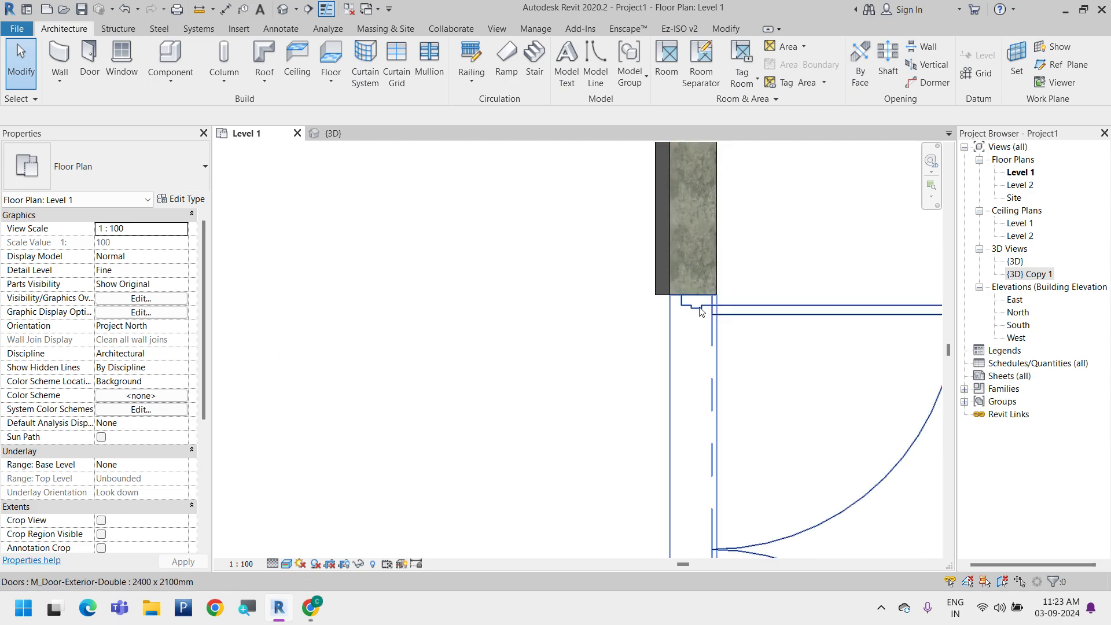
scroll(700, 306, "up", 2)
left_click(722, 351)
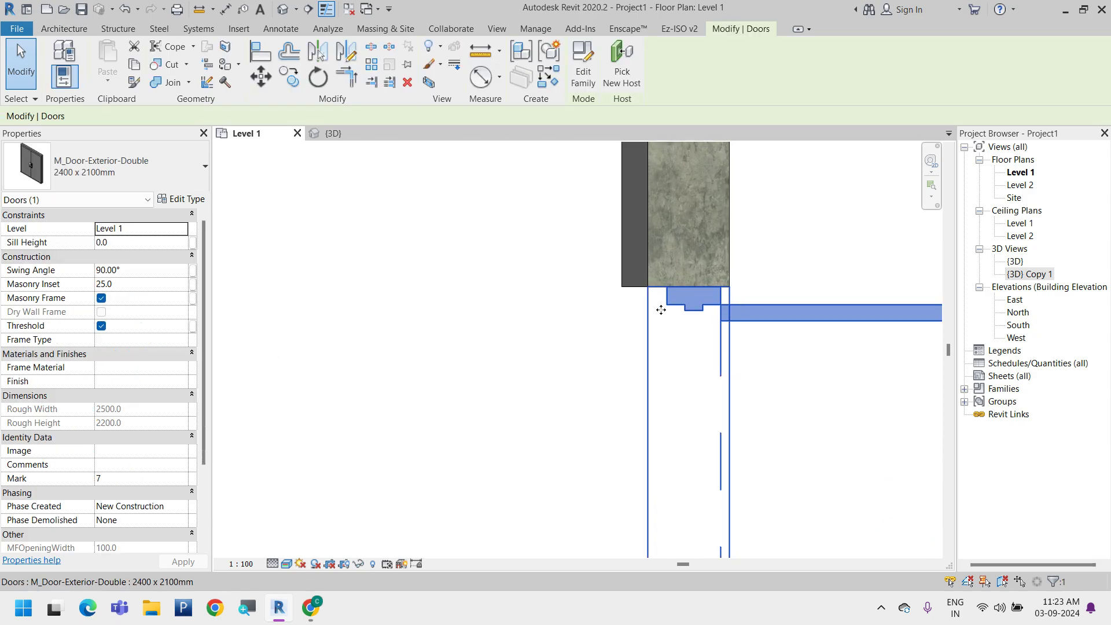
scroll(735, 294, "down", 5)
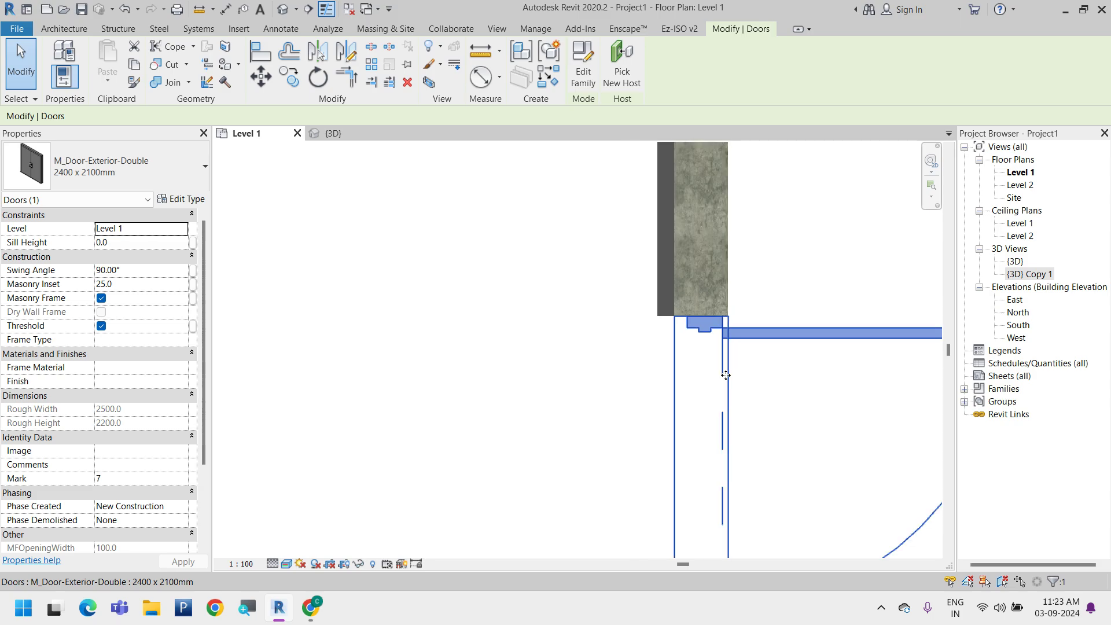
scroll(333, 330, "up", 3)
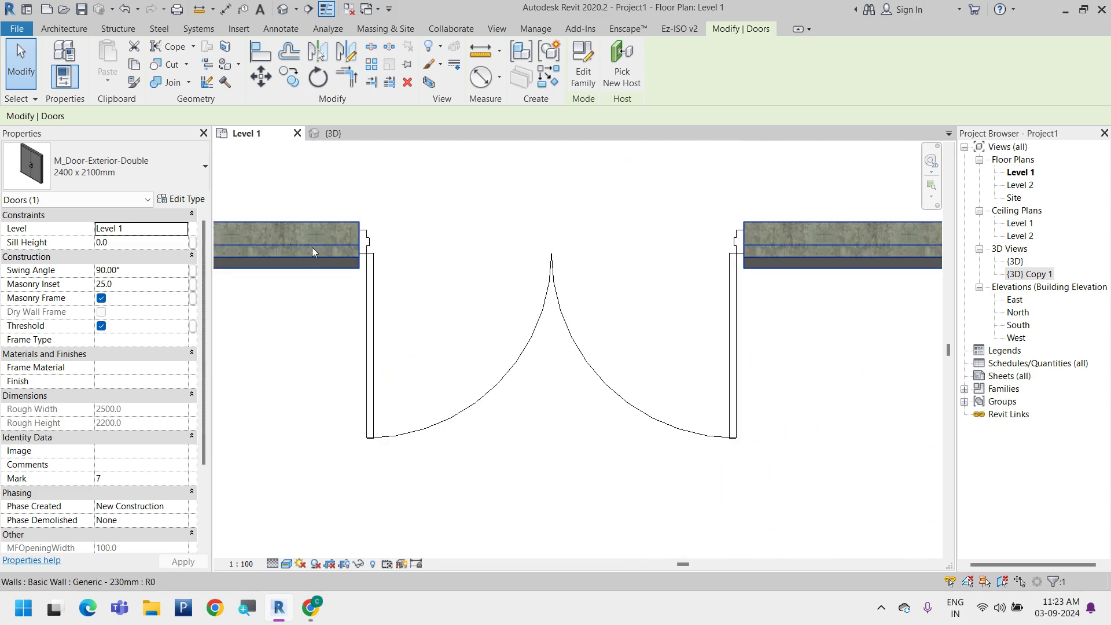
Examine how the wall layers end at the frame of the horizontal wall's double door in plan
left_click(354, 241)
scroll(354, 241, "up", 2)
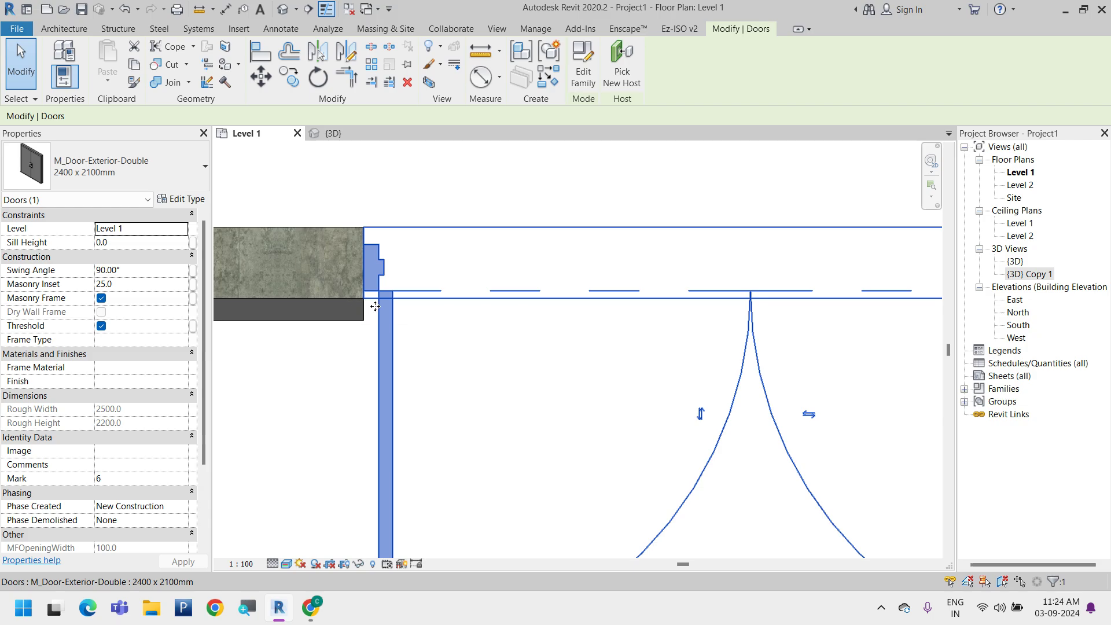
scroll(370, 300, "up", 2)
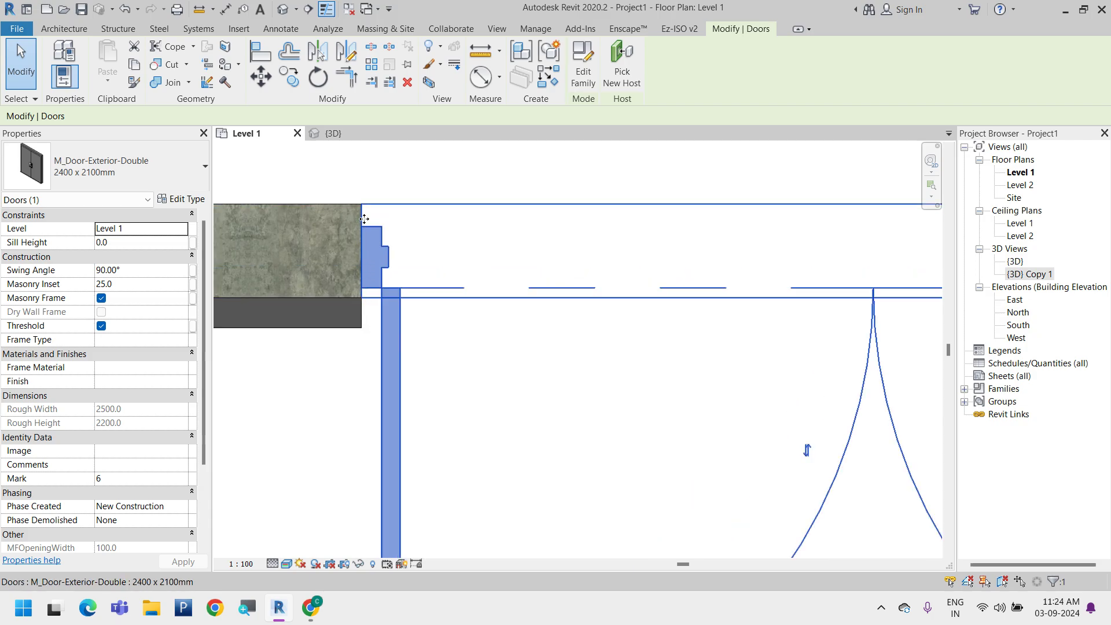
scroll(364, 219, "down", 5)
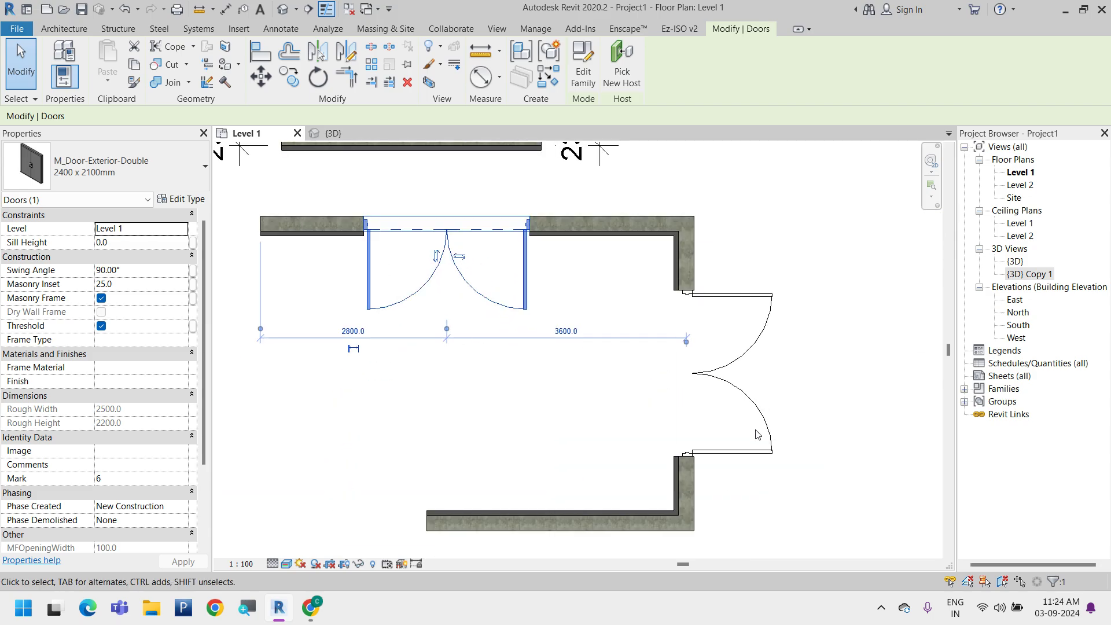
scroll(709, 447, "up", 5)
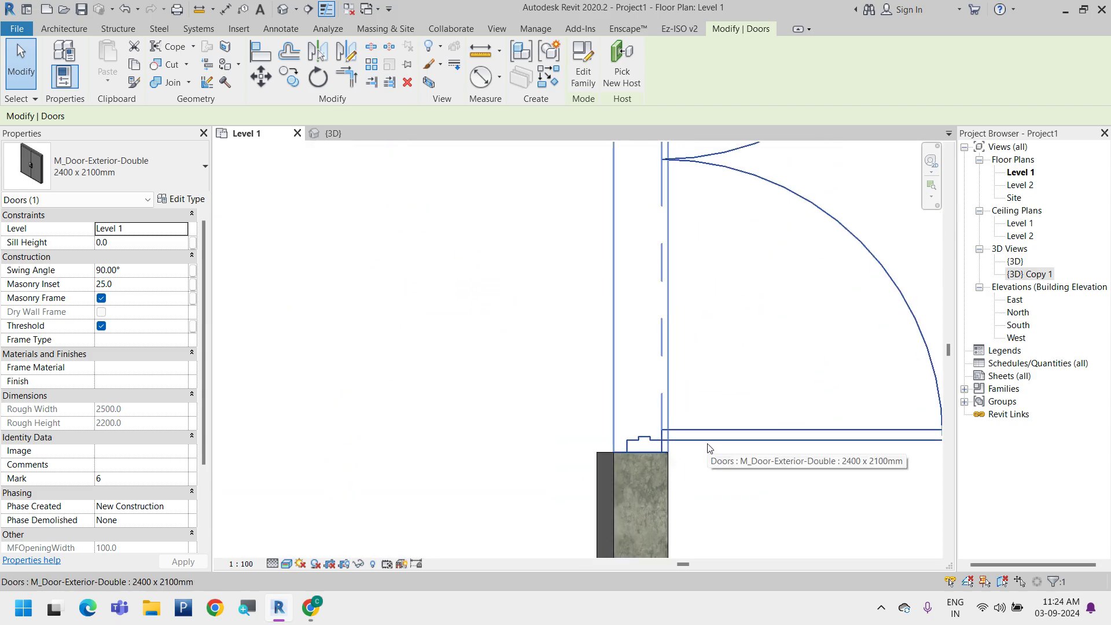
Review the Function options and the Construction Type global parameter association for the vertical wall's double door, cancelling without changes
left_click(709, 448)
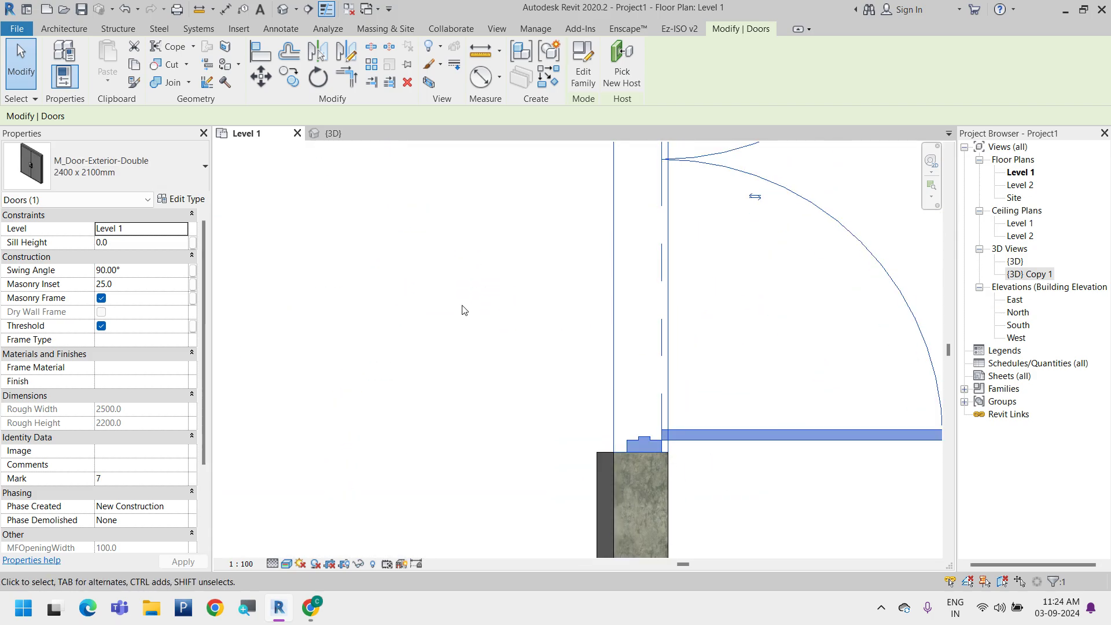
left_click(184, 203)
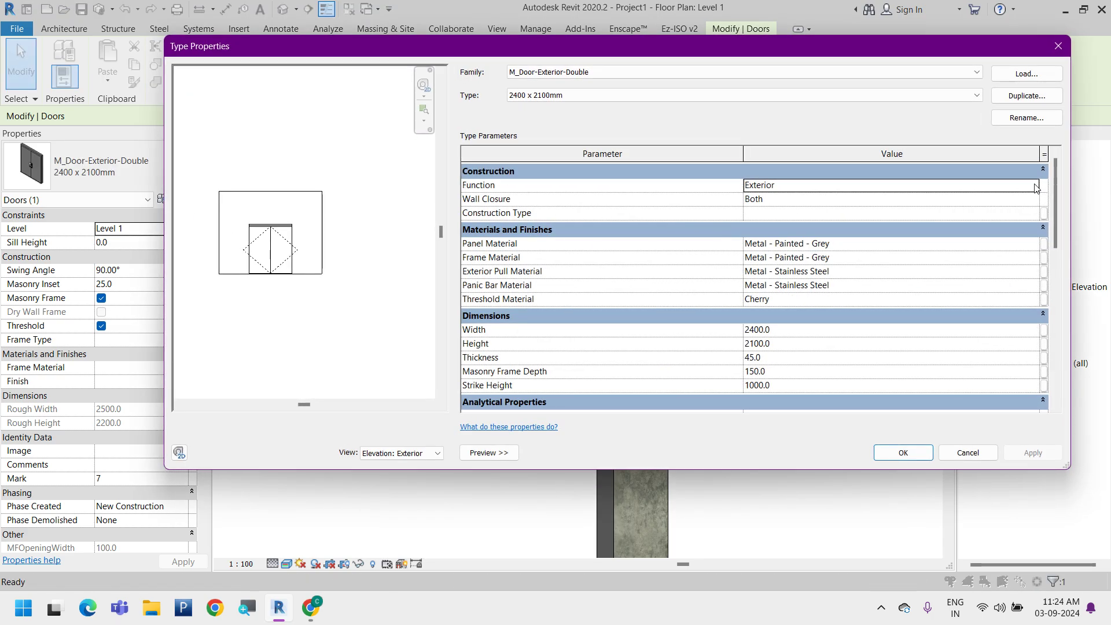
left_click(1033, 185)
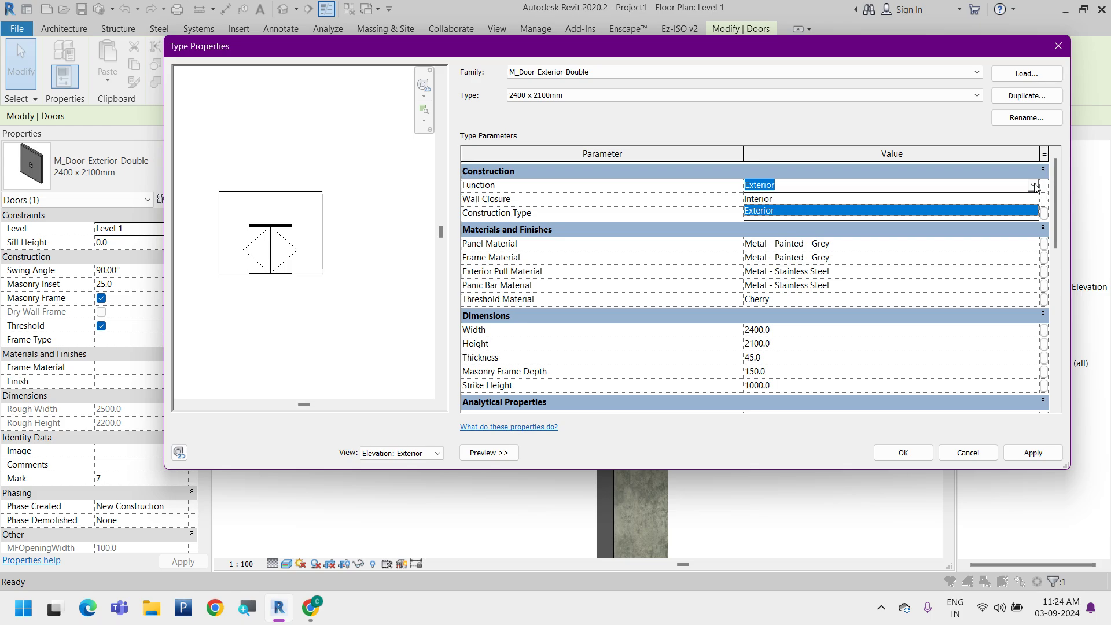
left_click(1035, 184)
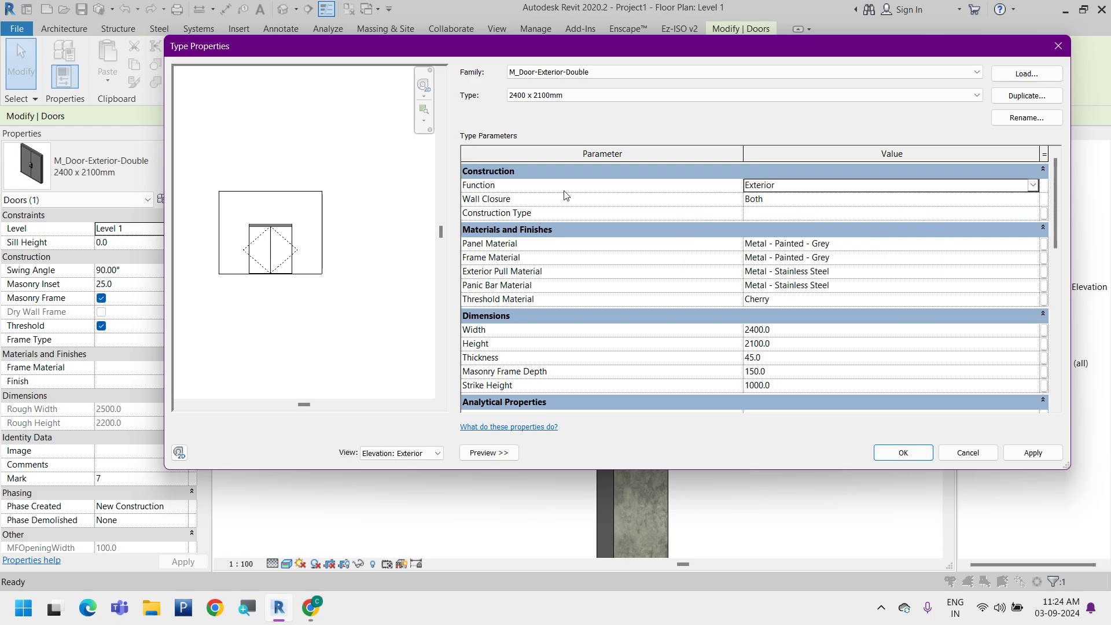
left_click(1043, 213)
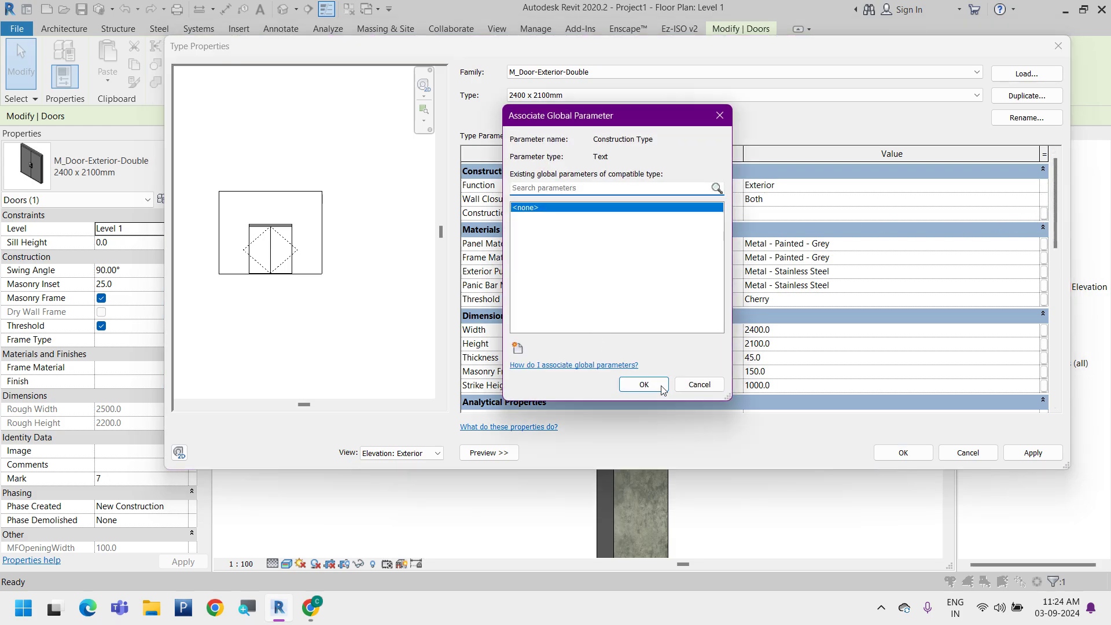
left_click(699, 385)
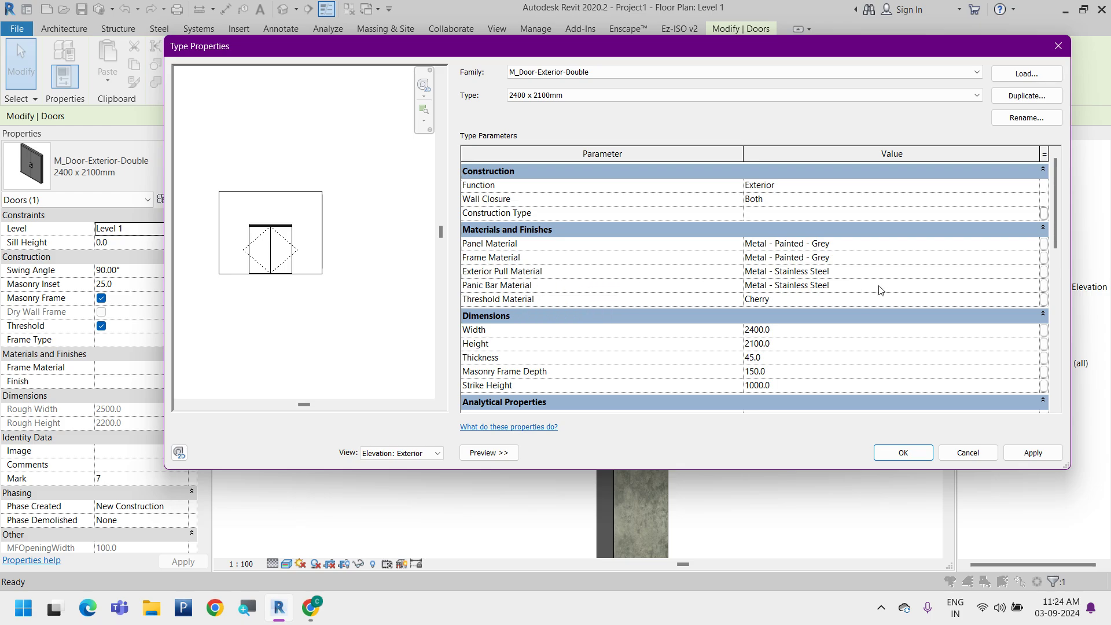
key("Escape")
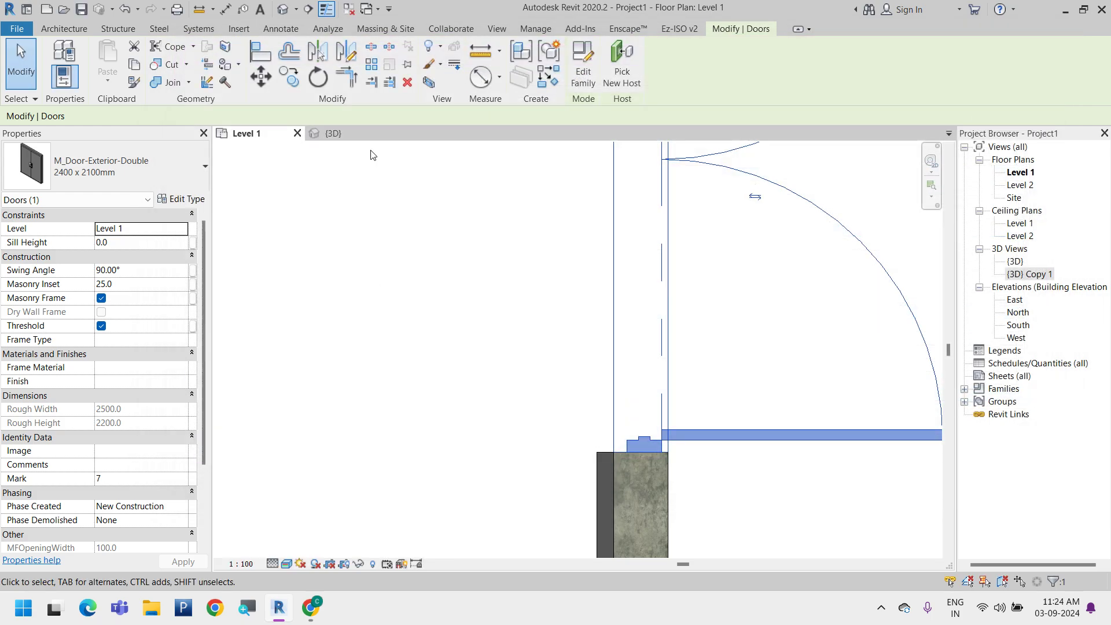
Open the {3D} view, set its detail level to Fine and reapply its visual style
left_click(366, 135)
scroll(625, 429, "down", 2)
middle_click_drag(642, 431, 778, 394)
left_click(706, 472)
left_click(274, 565)
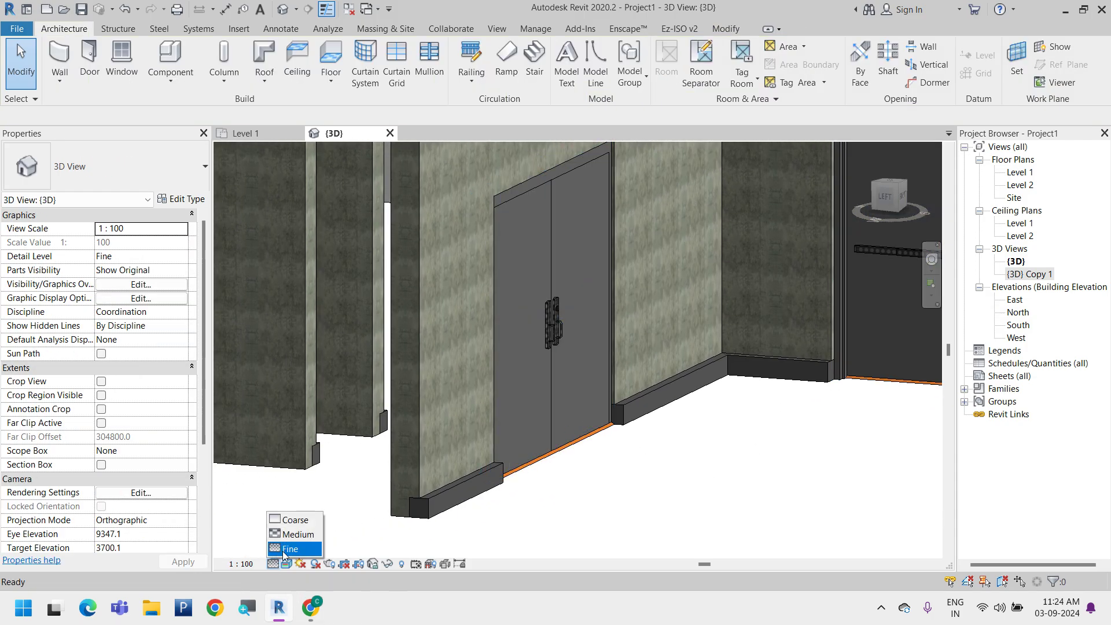
left_click(289, 551)
left_click(286, 564)
left_click(313, 534)
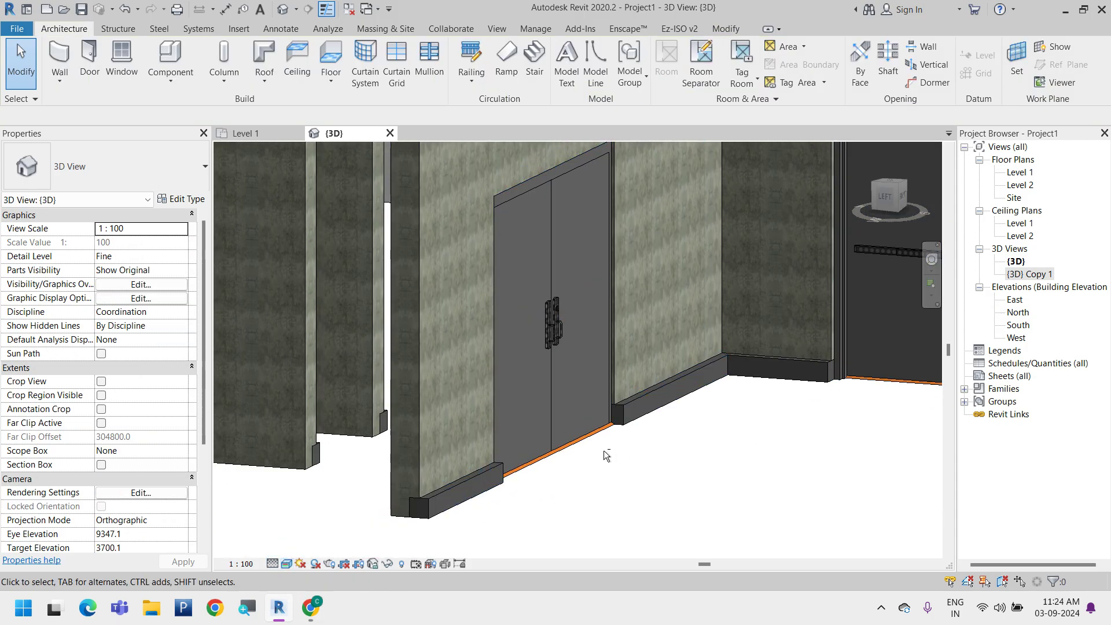
Open the type properties of the exterior double door and review its Panel Material in the Material Browser, cancelling without changes
middle_click_drag(604, 452, 572, 475, "shift")
middle_click_drag(572, 476, 753, 463)
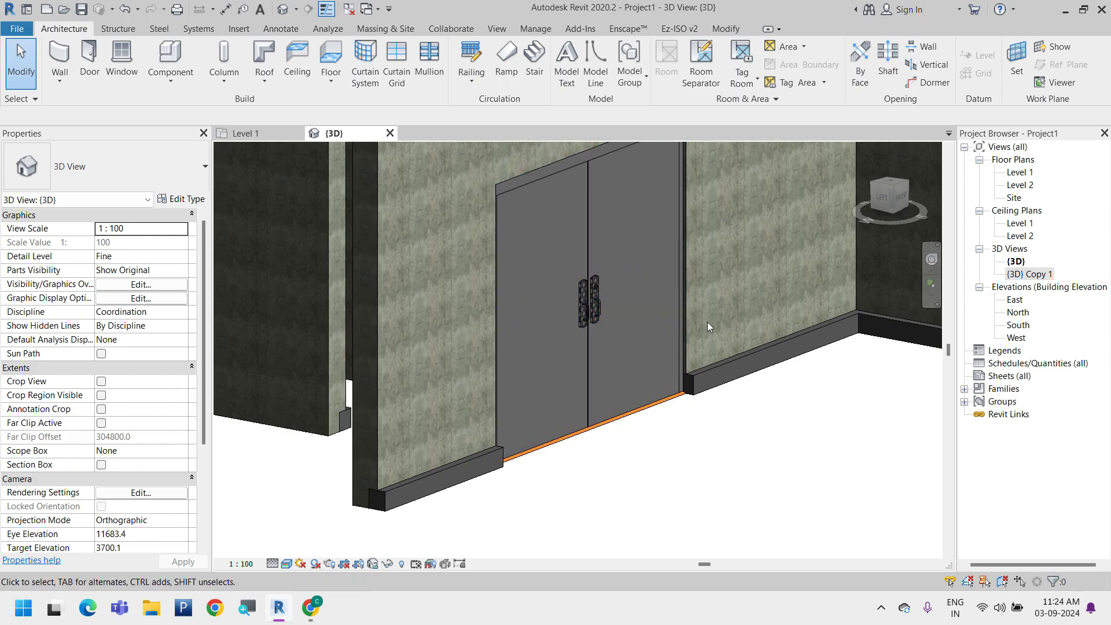
left_click(616, 415)
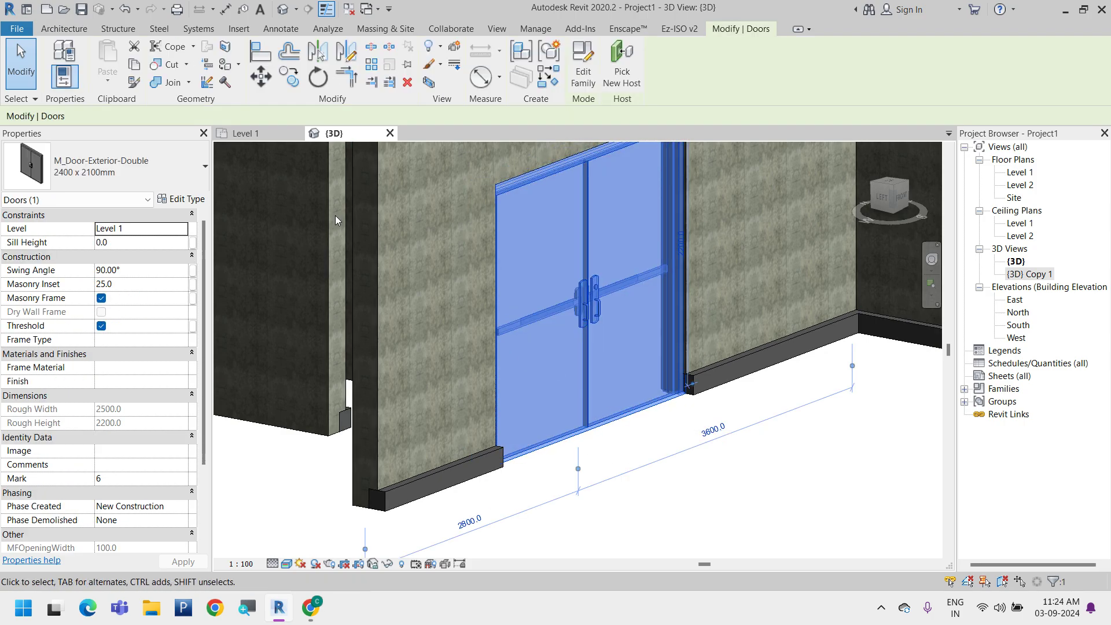
left_click(193, 199)
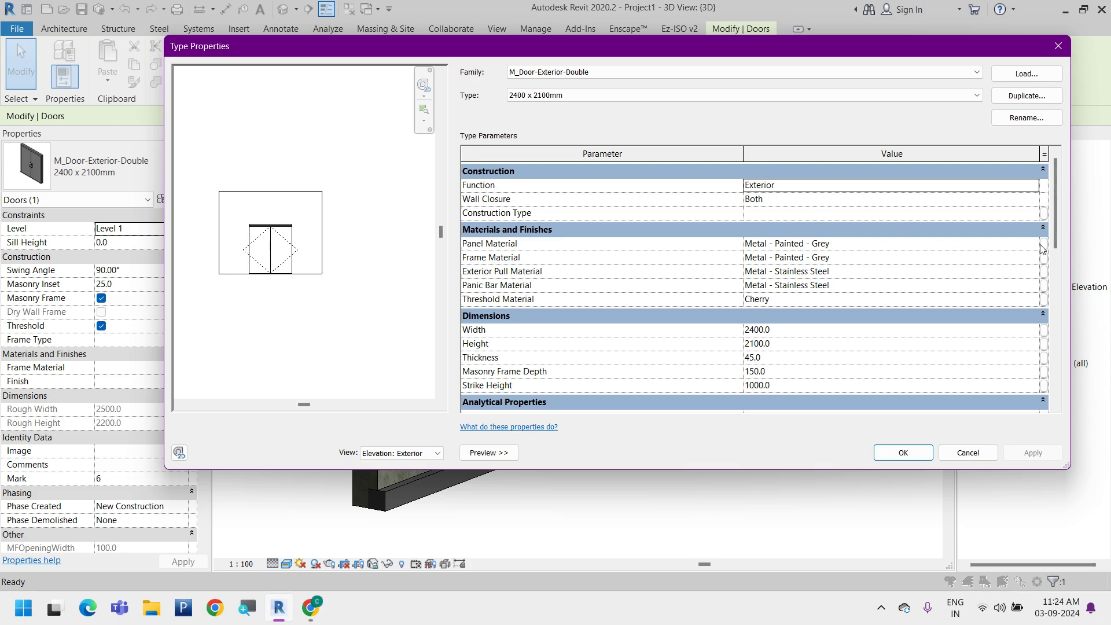
left_click(1041, 249)
key("Escape")
left_click(1030, 243)
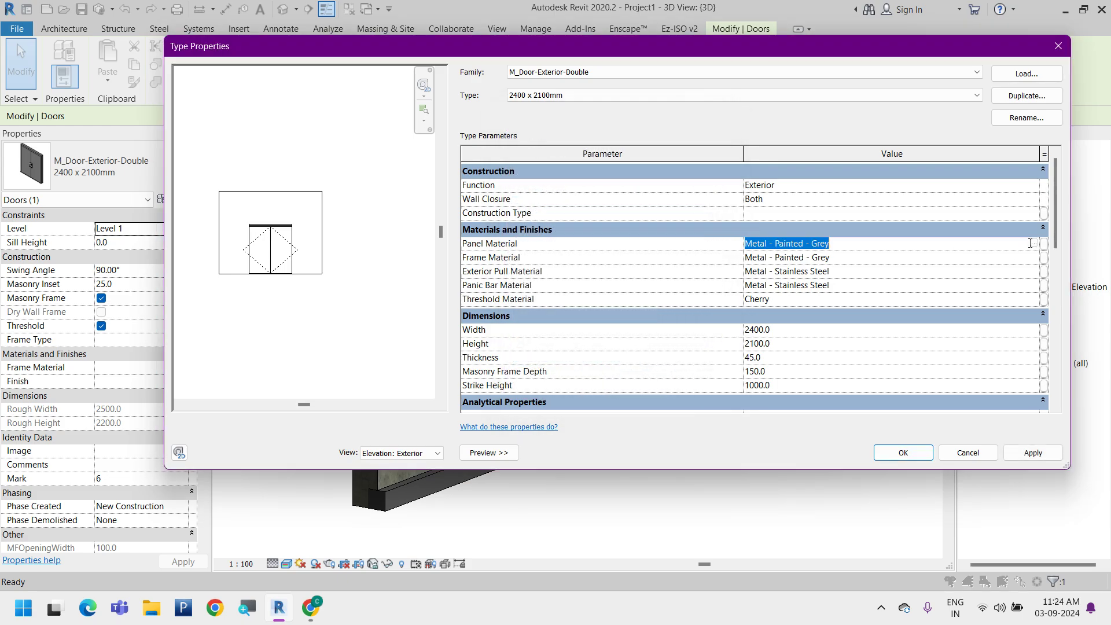
left_click(1033, 244)
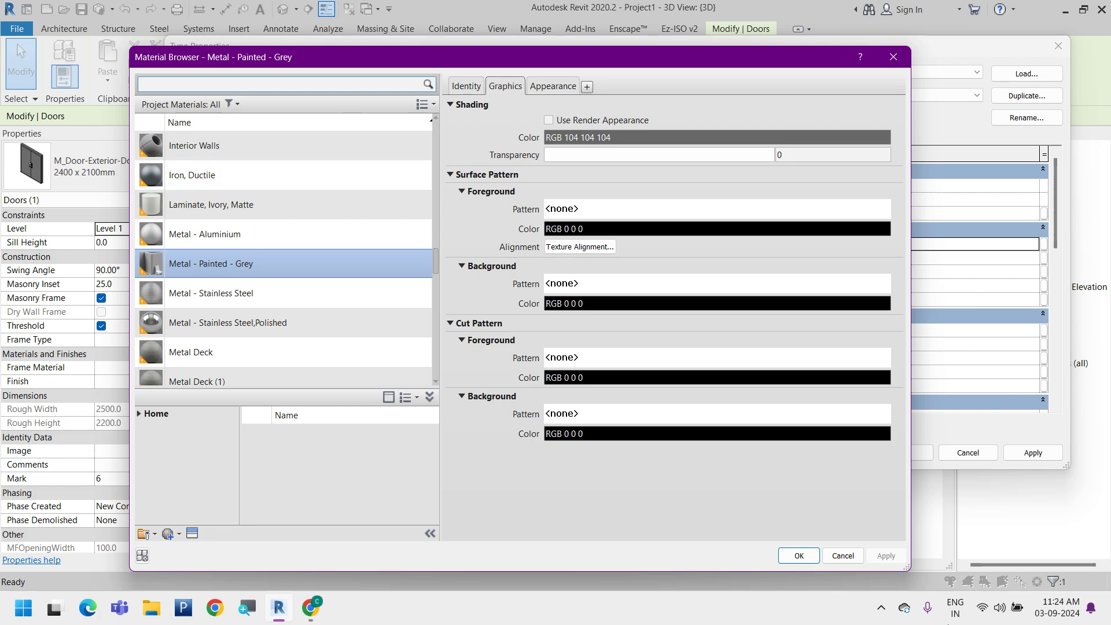
left_click(856, 558)
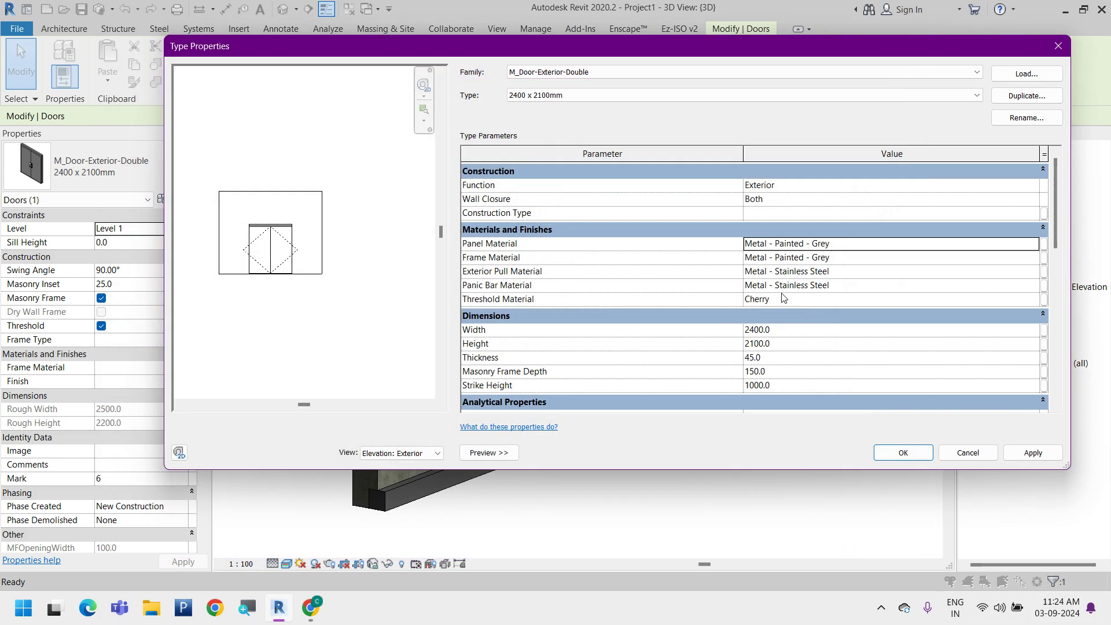
Review the door type's dimension parameters in its elevation preview and apply a Width of 3000 mm
scroll(784, 298, "down", 2)
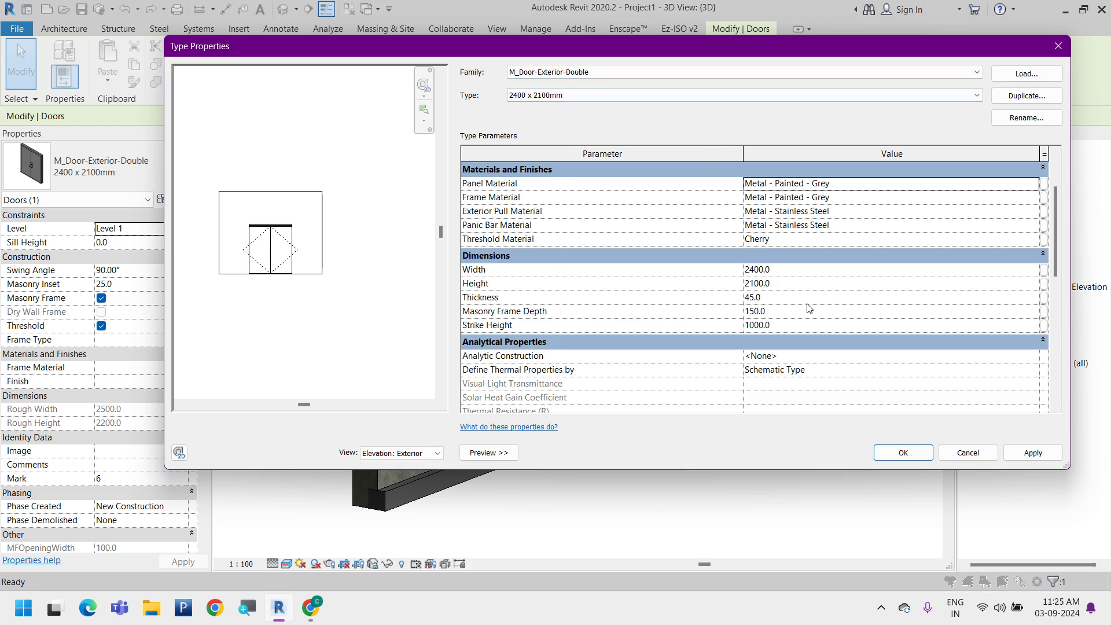
left_click(474, 257)
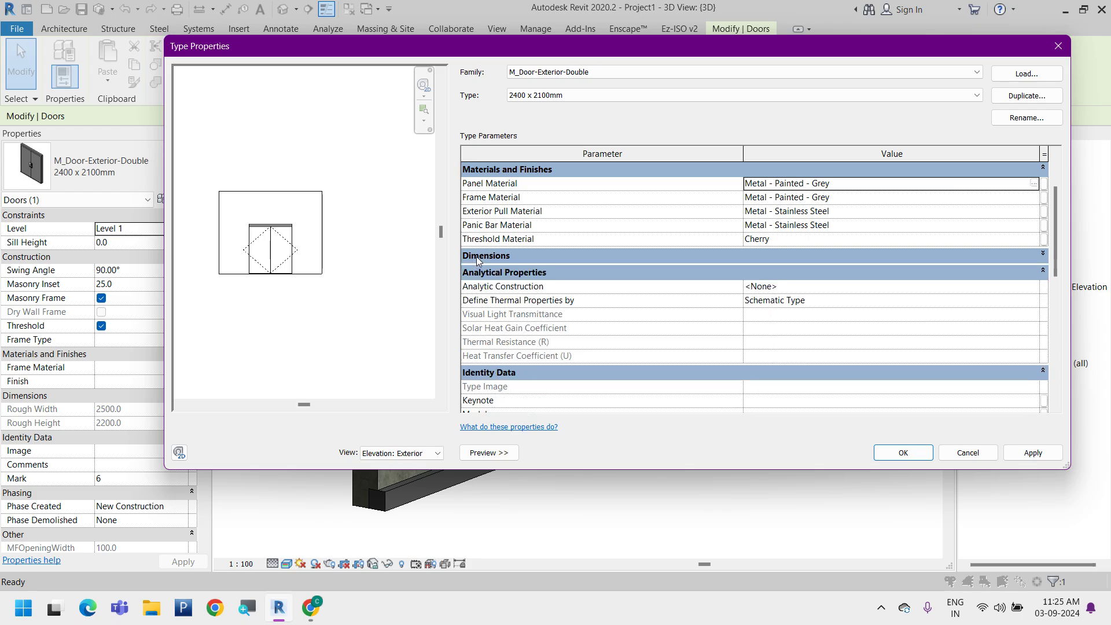
left_click(478, 257)
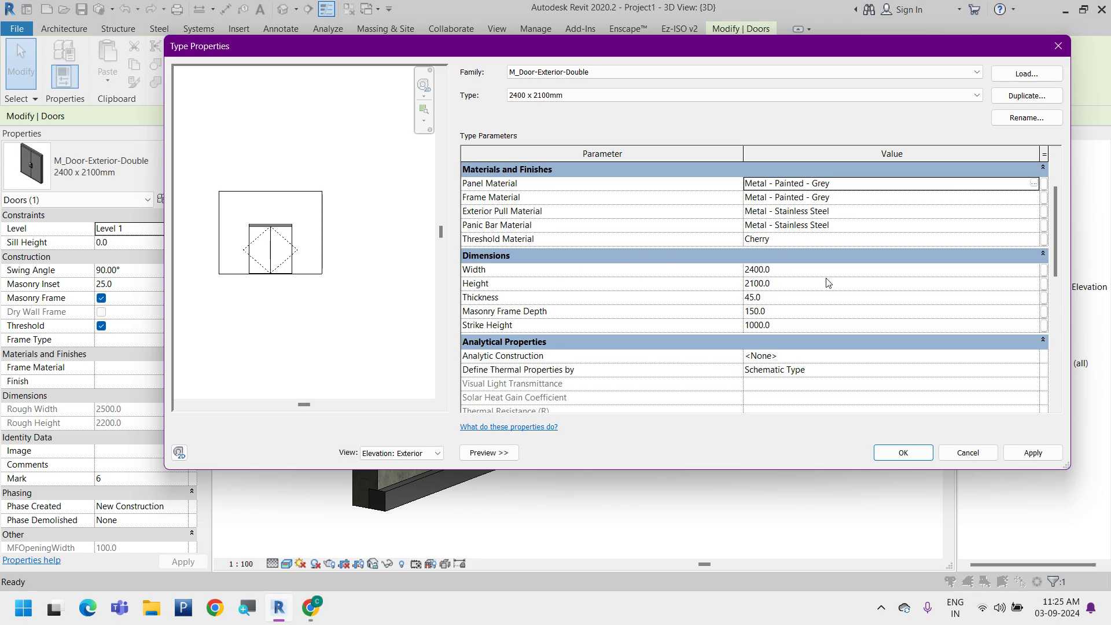
scroll(264, 272, "up", 3)
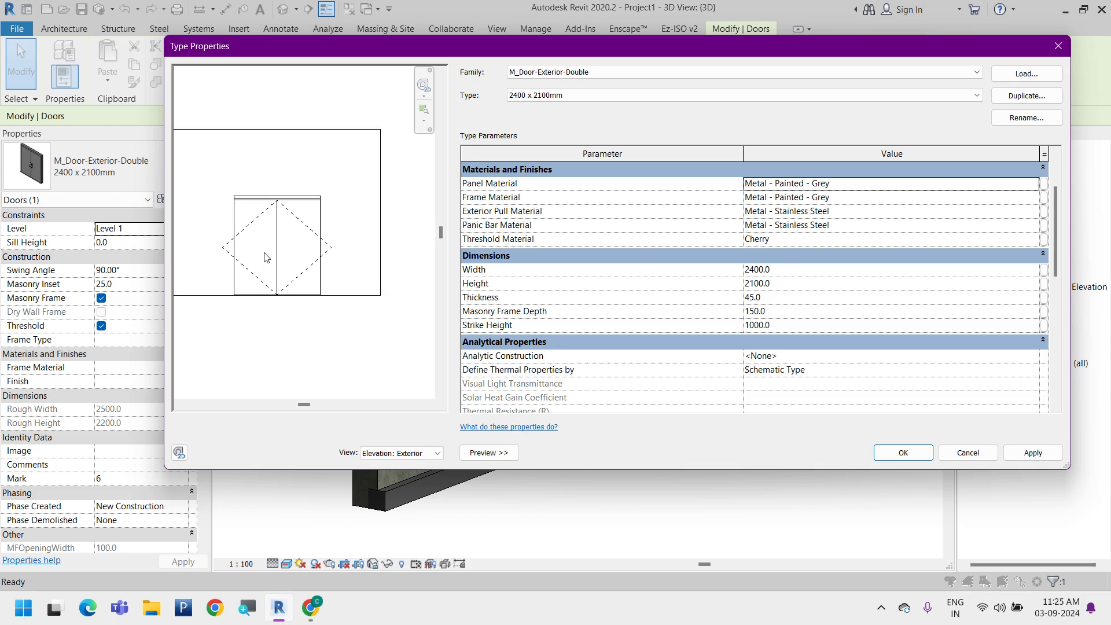
left_click(783, 271)
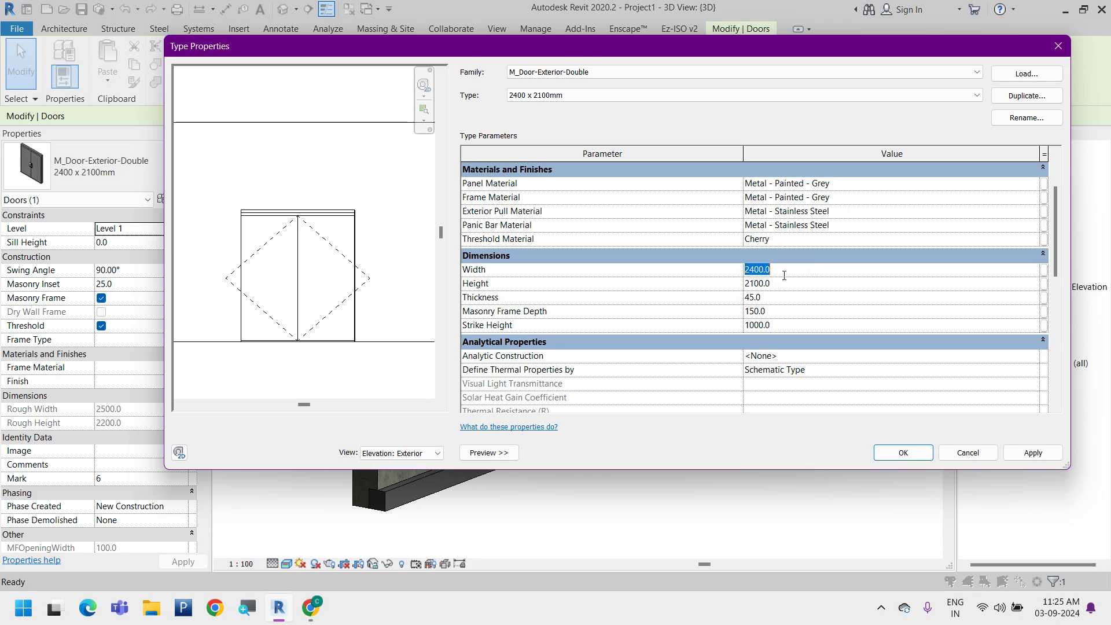
type("3")
left_click(1047, 455)
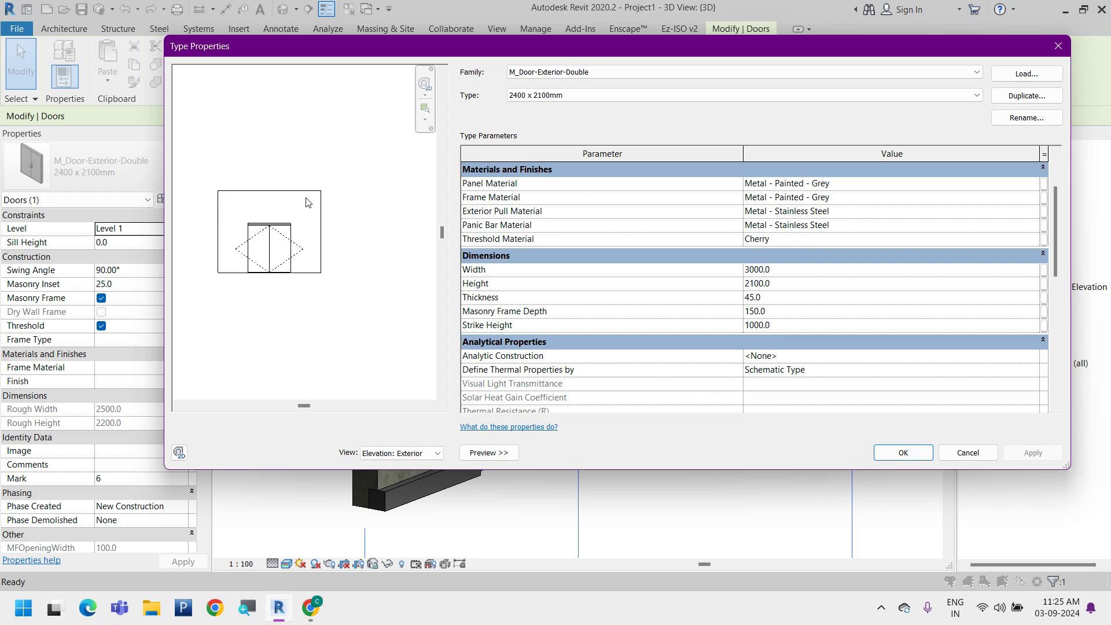
Set the door type's Height to 2600 mm, apply it and inspect the elevation preview
left_click(788, 283)
type("2")
left_click(1020, 458)
scroll(249, 235, "up", 2)
scroll(257, 233, "up", 1)
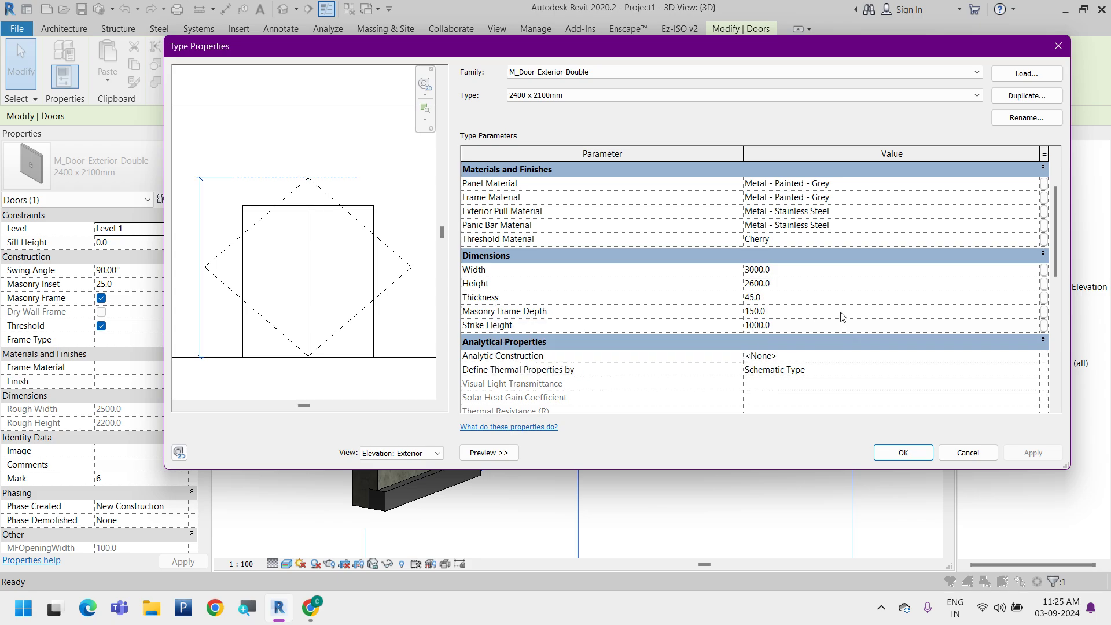
Set the door type's Thickness to 100 mm, apply it and accept the type properties
left_click(778, 297)
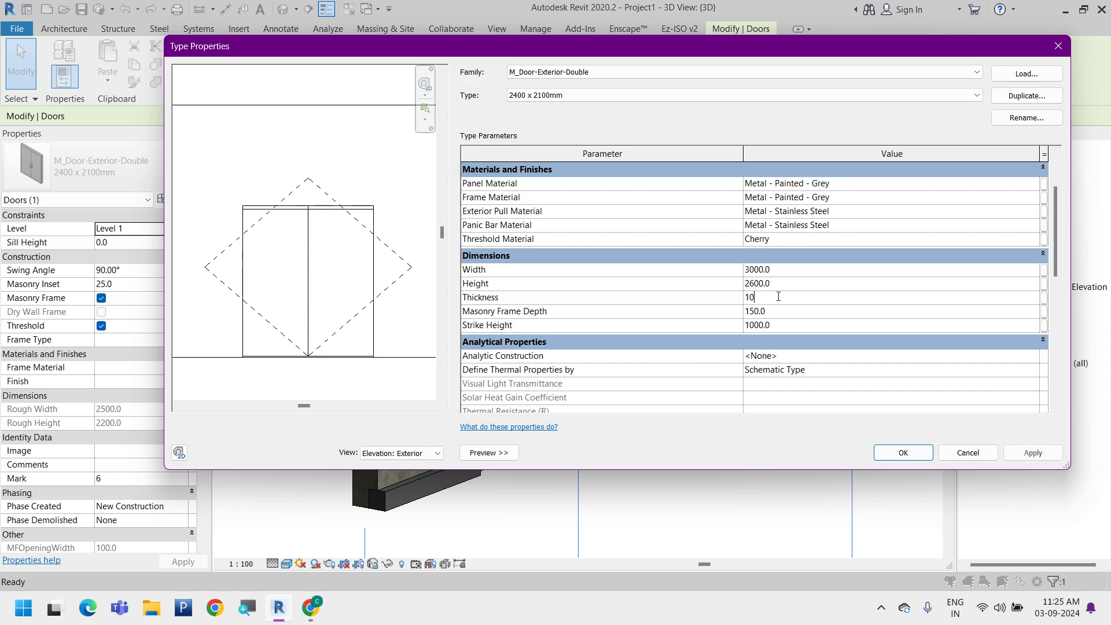
left_click(1036, 455)
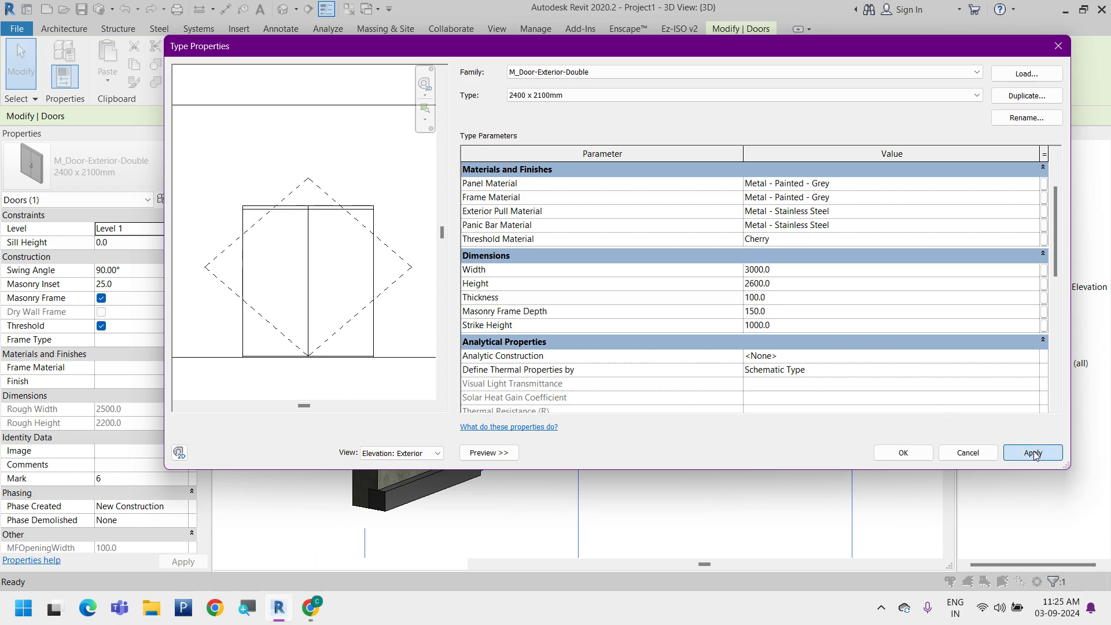
left_click(727, 311)
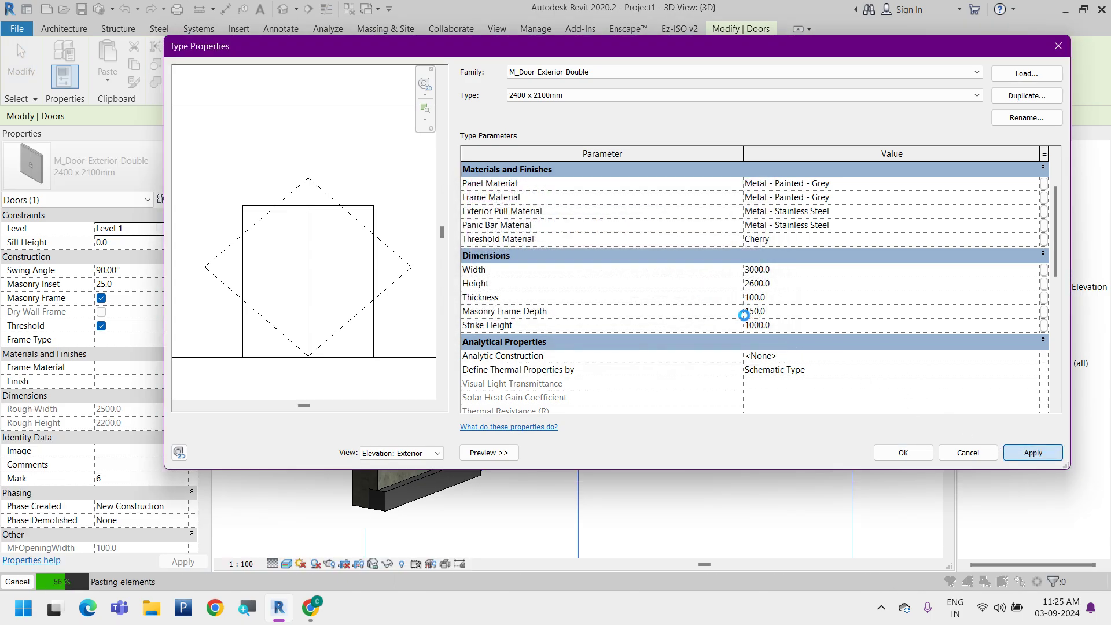
left_click(920, 456)
Inspect the resized double door and its thicker panels in the Level 1 floor plan
left_click(245, 133)
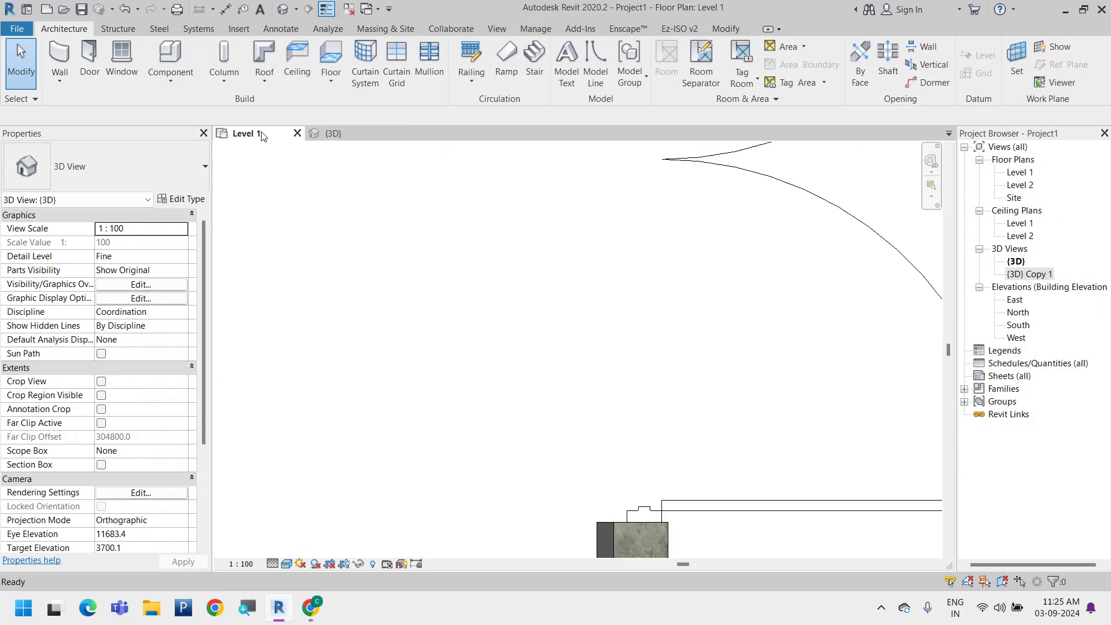
scroll(595, 401, "up", 5)
middle_click_drag(614, 408, 827, 502)
scroll(581, 459, "up", 3)
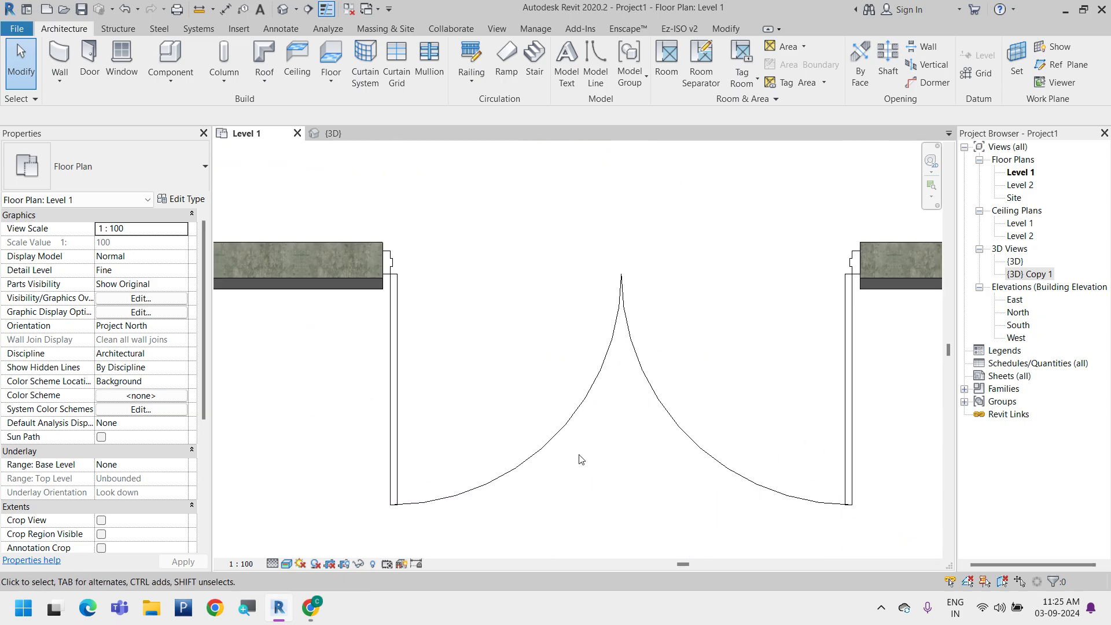
left_click(567, 442)
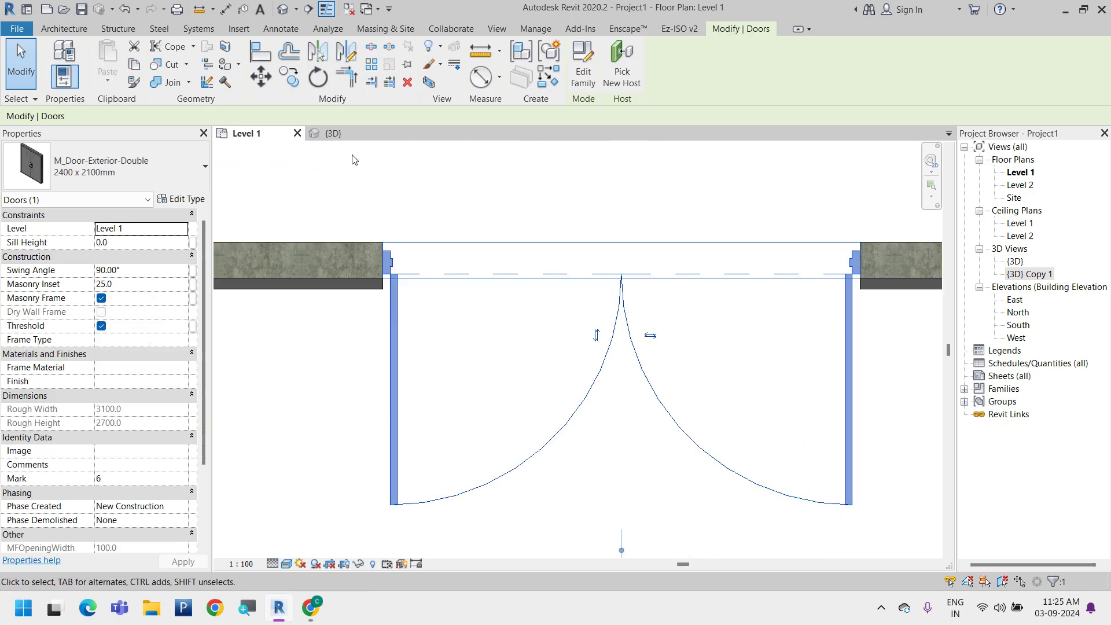
Examine the resized double door in its wall in the {3D} view
left_click(347, 137)
scroll(568, 366, "down", 3)
key("Escape")
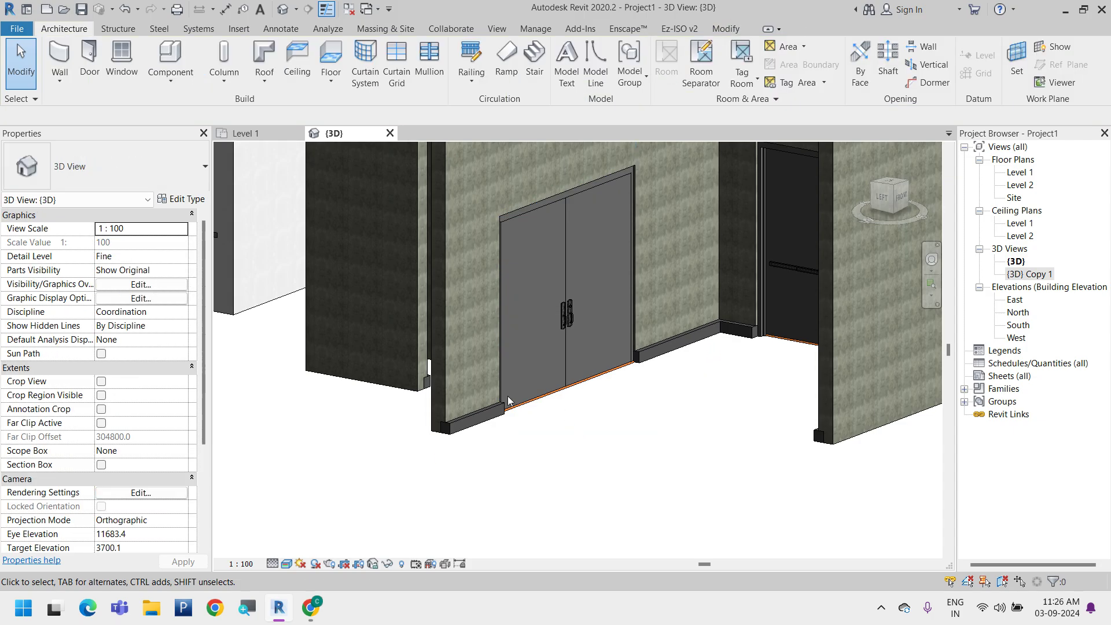
scroll(519, 418, "up", 5)
middle_click_drag(518, 418, 547, 404, "shift")
left_click(548, 404)
scroll(610, 505, "down", 2)
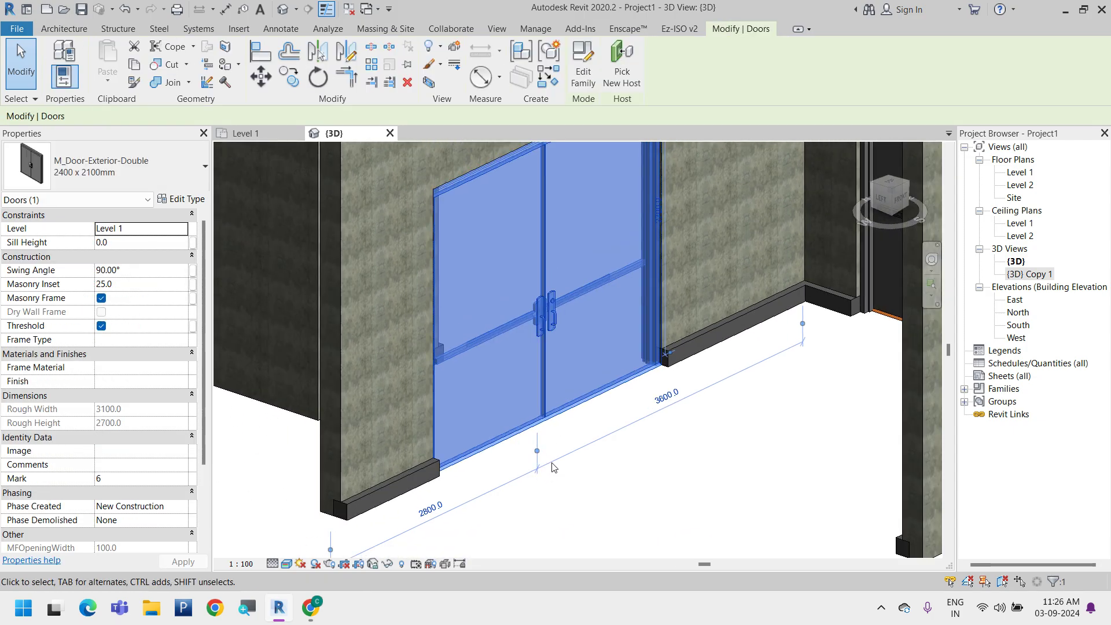
key("Escape")
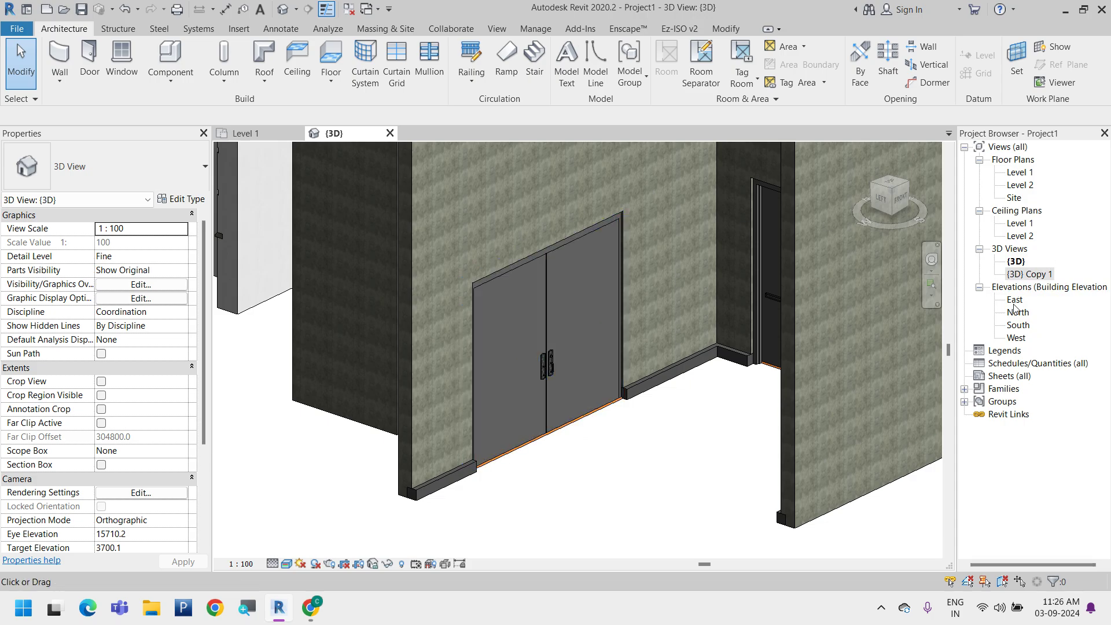
Open the East elevation and start an aligned dimension for the exterior double door
double_click(1015, 302)
scroll(666, 411, "up", 5)
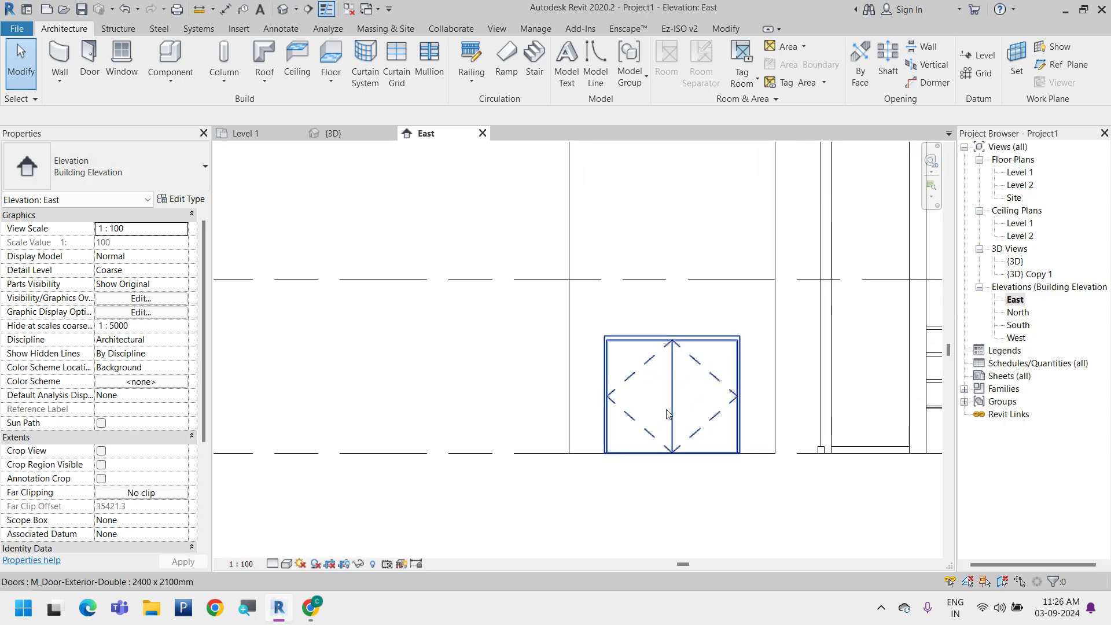
middle_click_drag(656, 407, 444, 348)
left_click(280, 29)
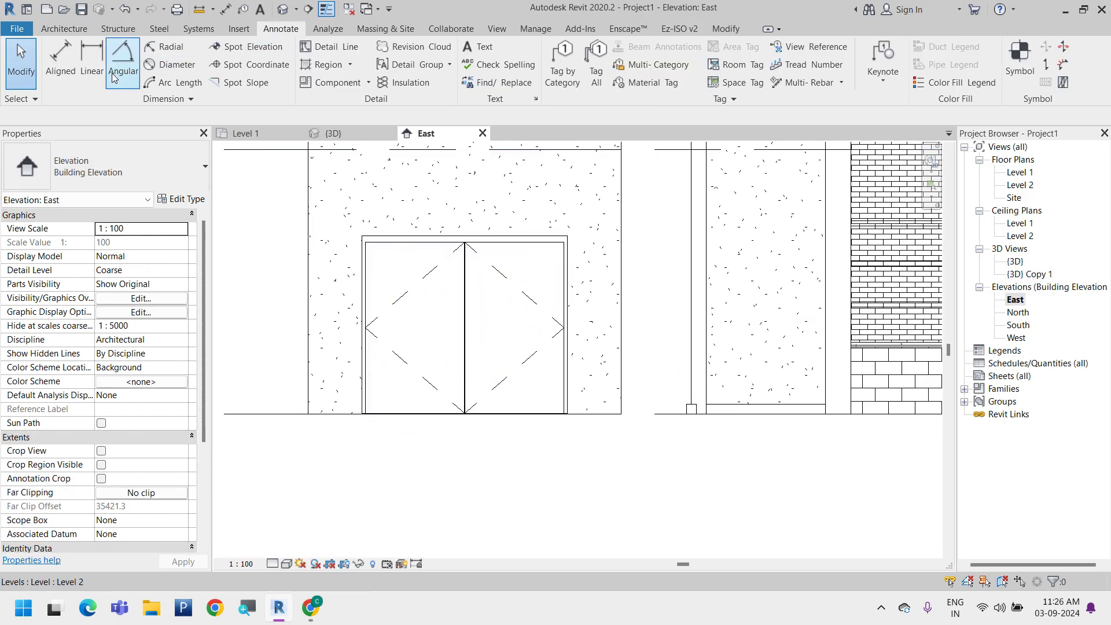
left_click(56, 61)
left_click(362, 393)
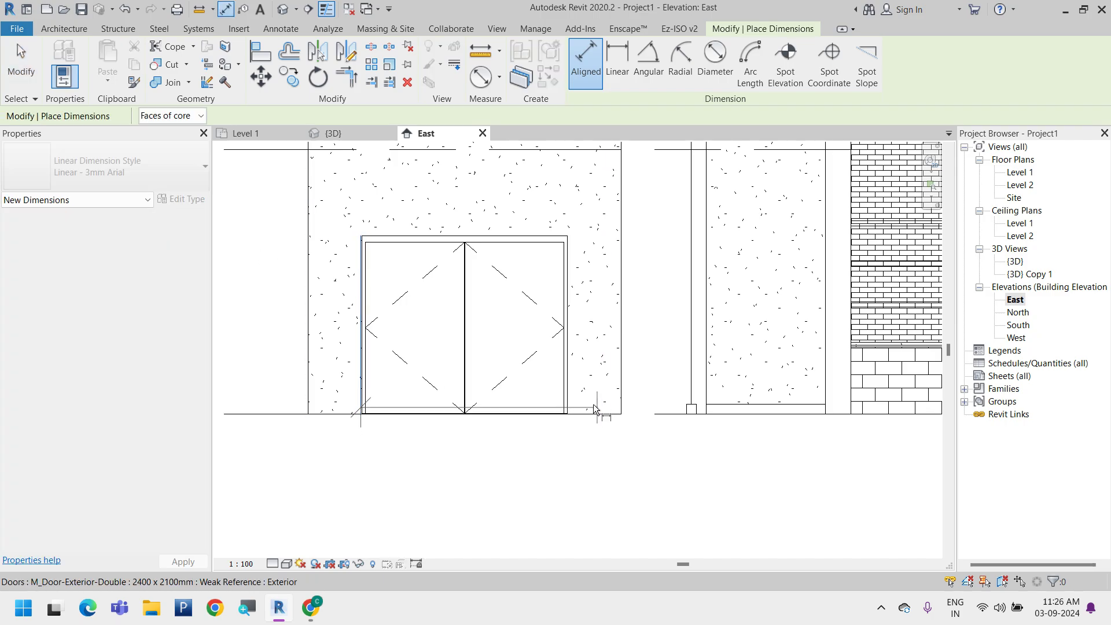
left_click(566, 405)
key("Escape")
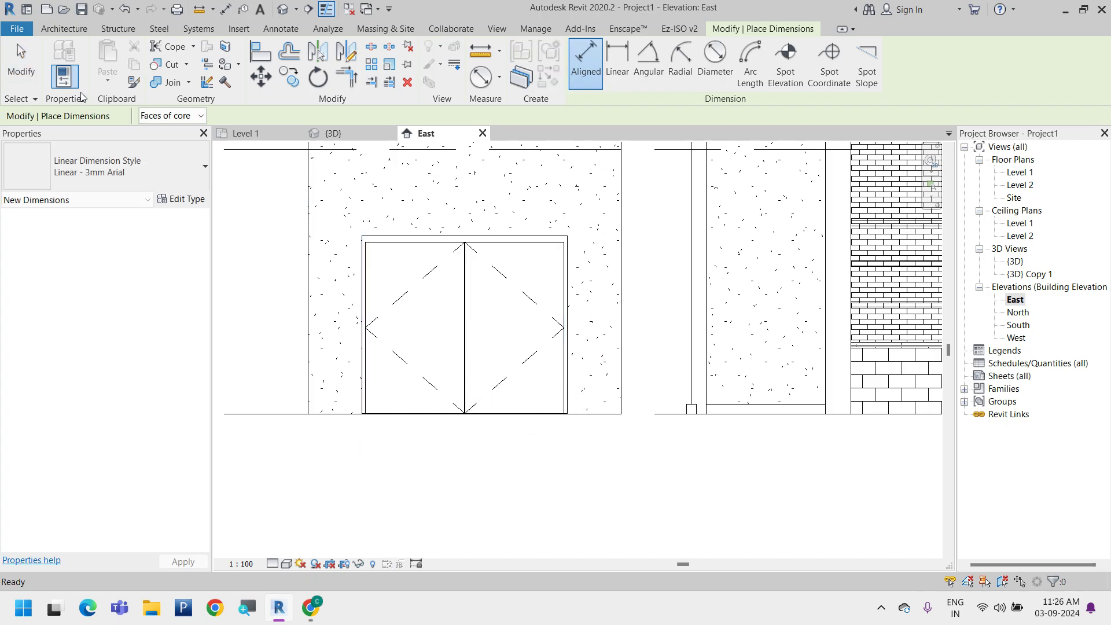
Place an aligned dimension below the double door across the overall width between its outer frame edges
left_click(363, 383)
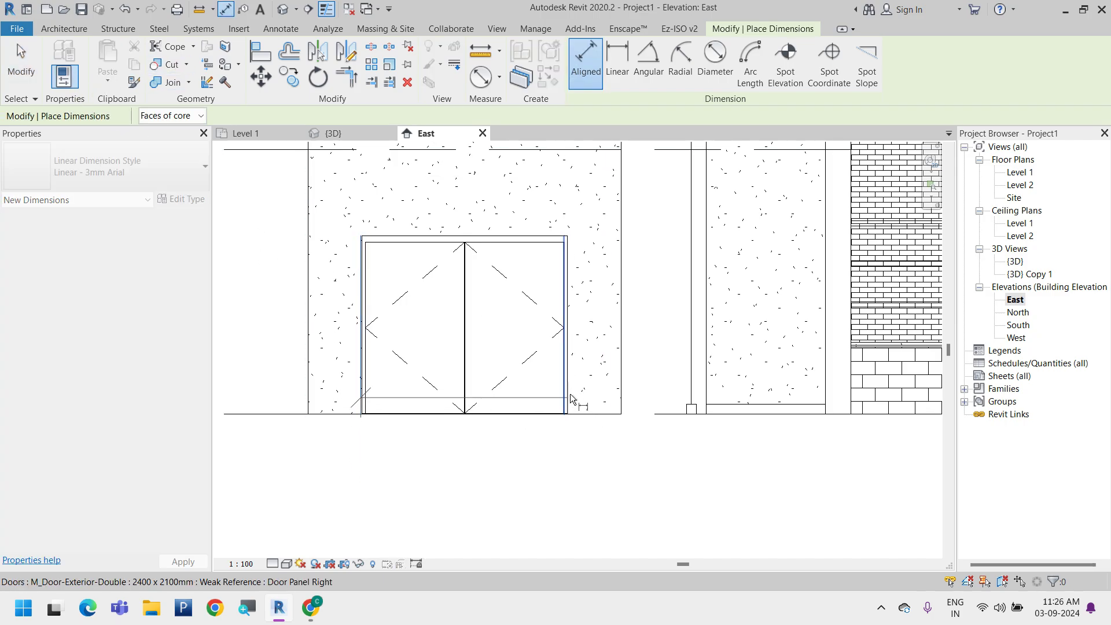
scroll(567, 418, "up", 5)
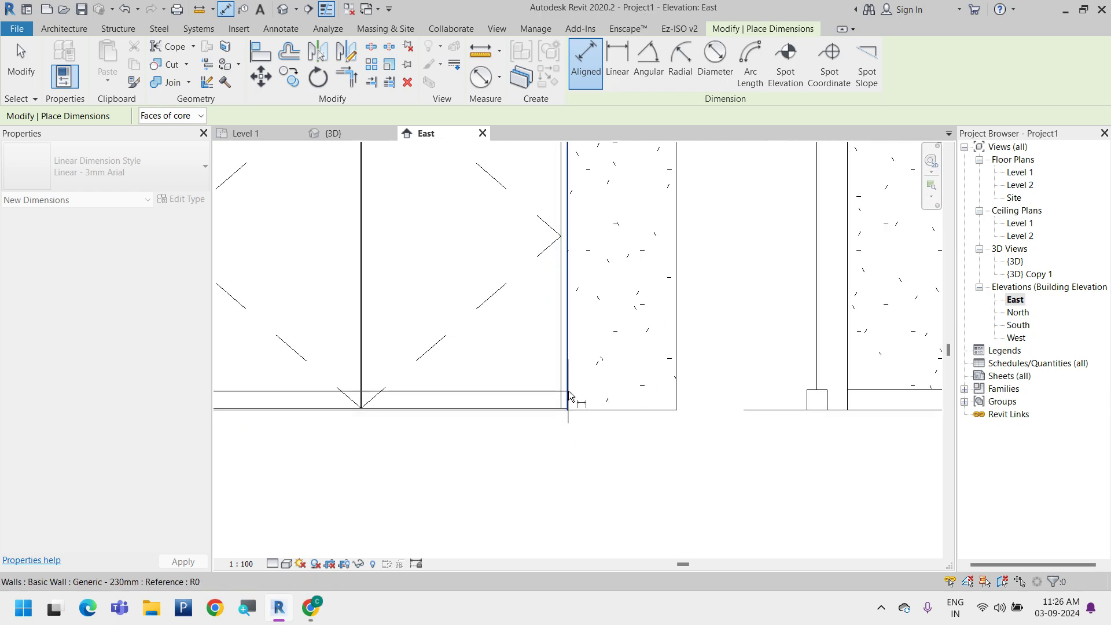
left_click(568, 397)
scroll(585, 393, "down", 4)
left_click(497, 473)
Place an aligned dimension across the double door between the inner frame edges to measure the panel width
scroll(356, 415, "up", 3)
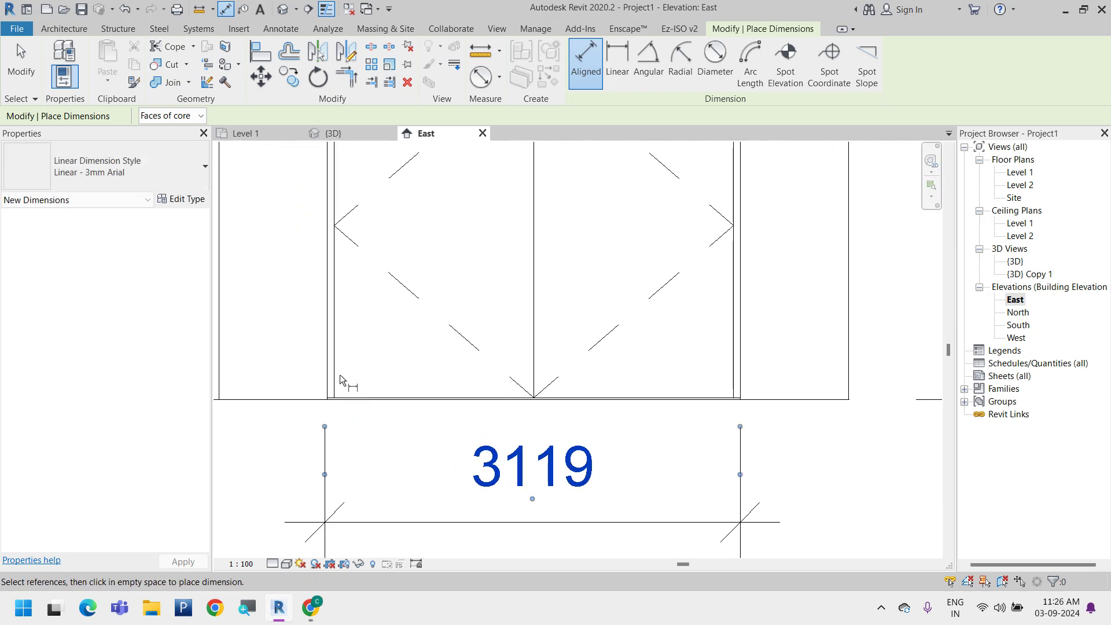
left_click(336, 372)
left_click(731, 380)
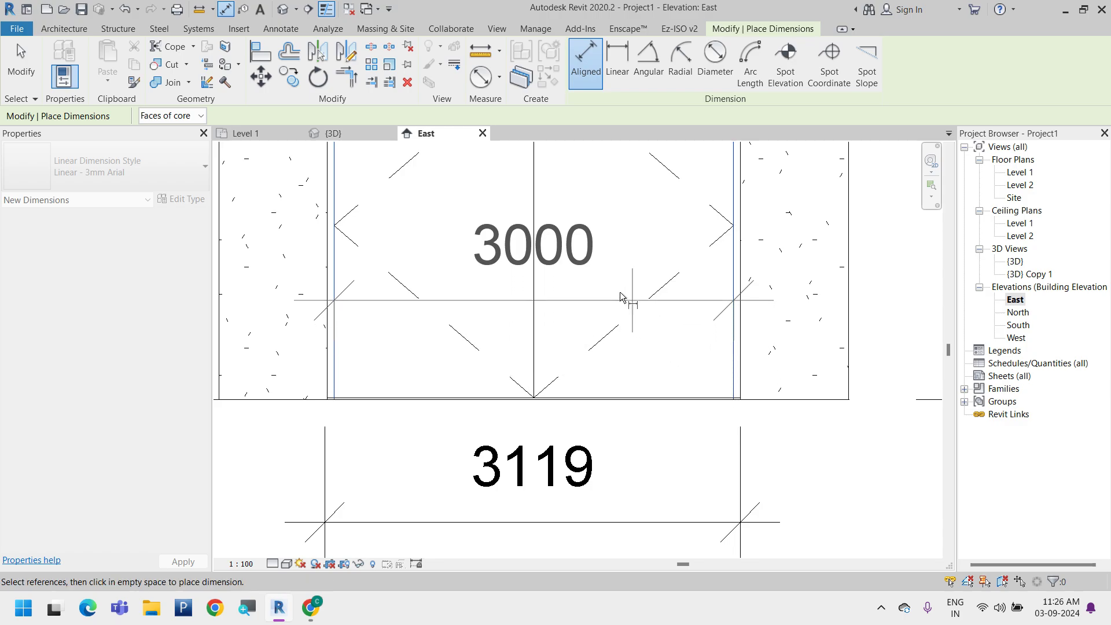
left_click(627, 274)
scroll(616, 366, "down", 2)
middle_click_drag(595, 299, 588, 332)
left_click(628, 193)
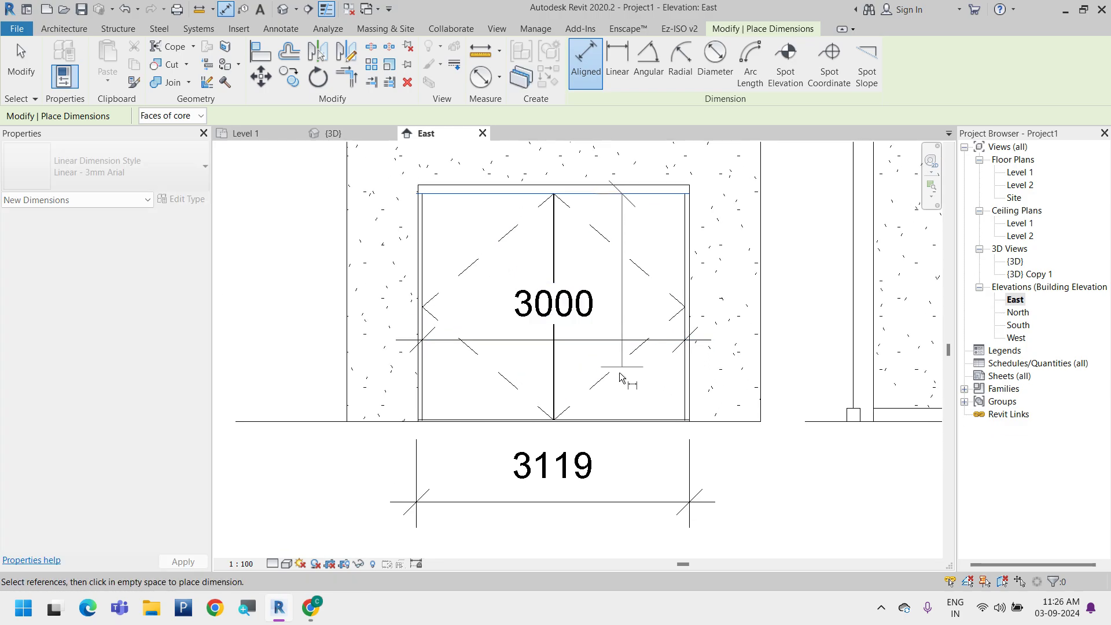
scroll(666, 435, "up", 4)
scroll(653, 405, "down", 4)
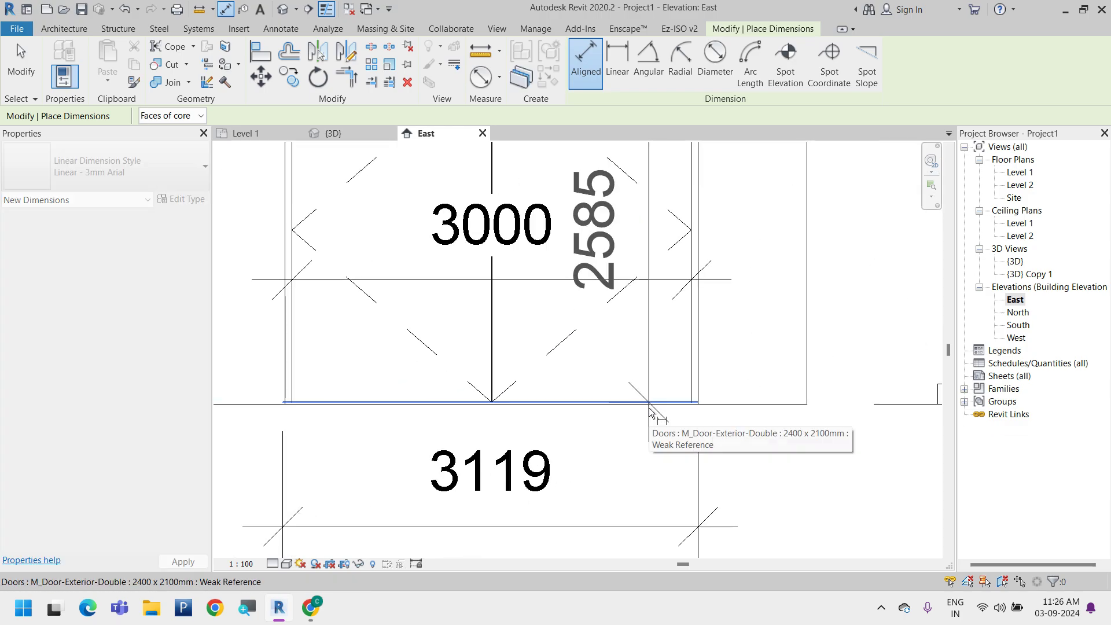
key("Escape")
Place a vertical aligned dimension beside the double door from its bottom edge to the top of its frame
scroll(664, 407, "down", 3)
scroll(659, 418, "up", 6)
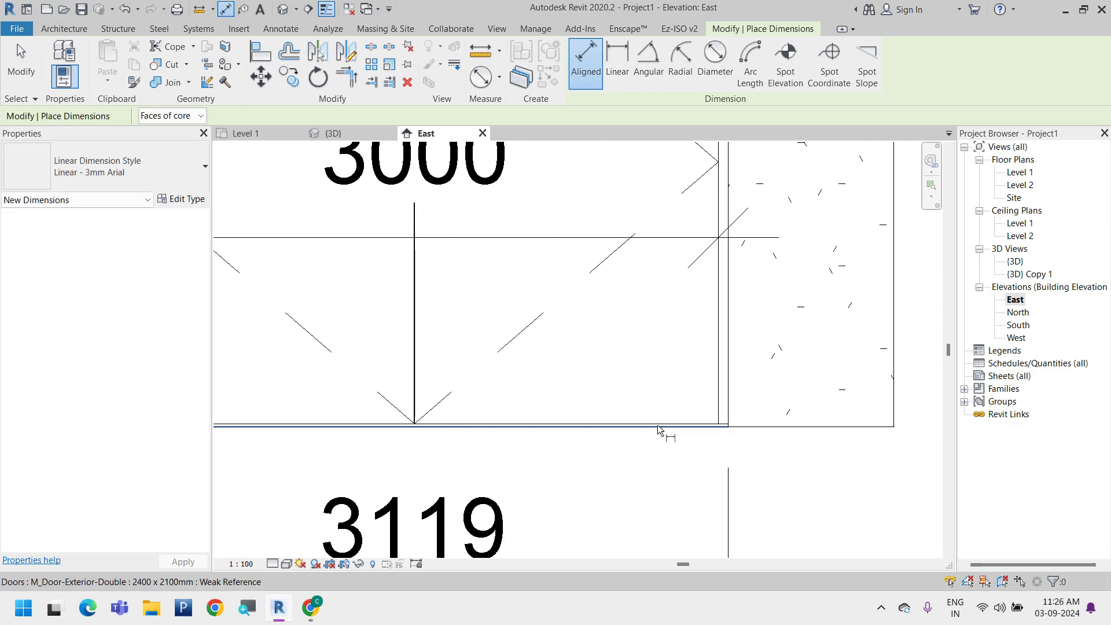
left_click(658, 427)
scroll(637, 482, "down", 3)
scroll(626, 196, "up", 1)
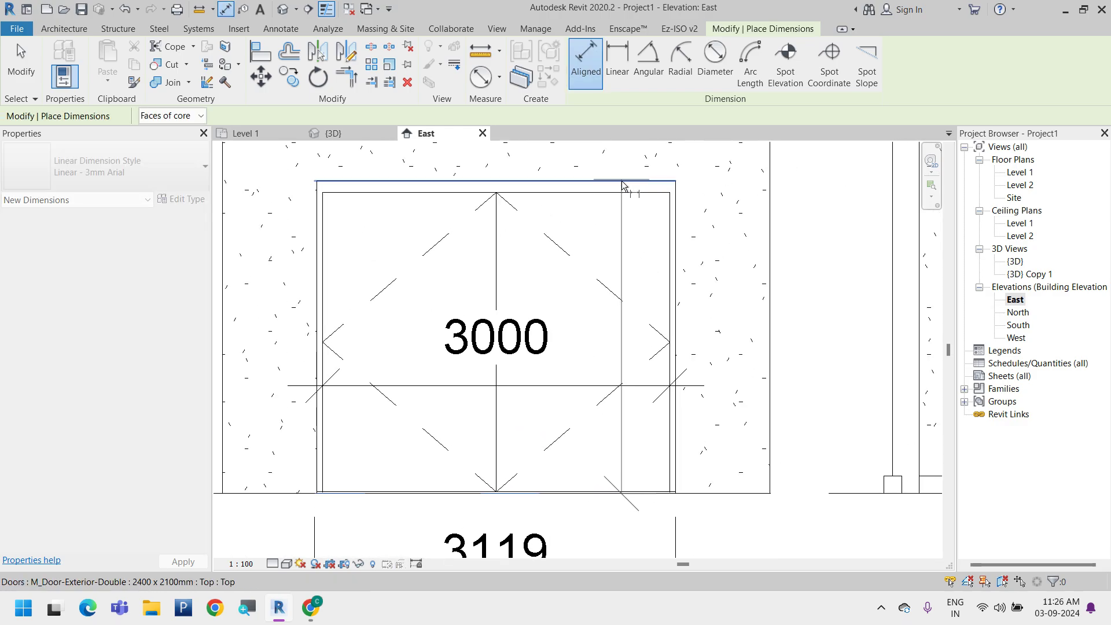
left_click(622, 181)
left_click(830, 319)
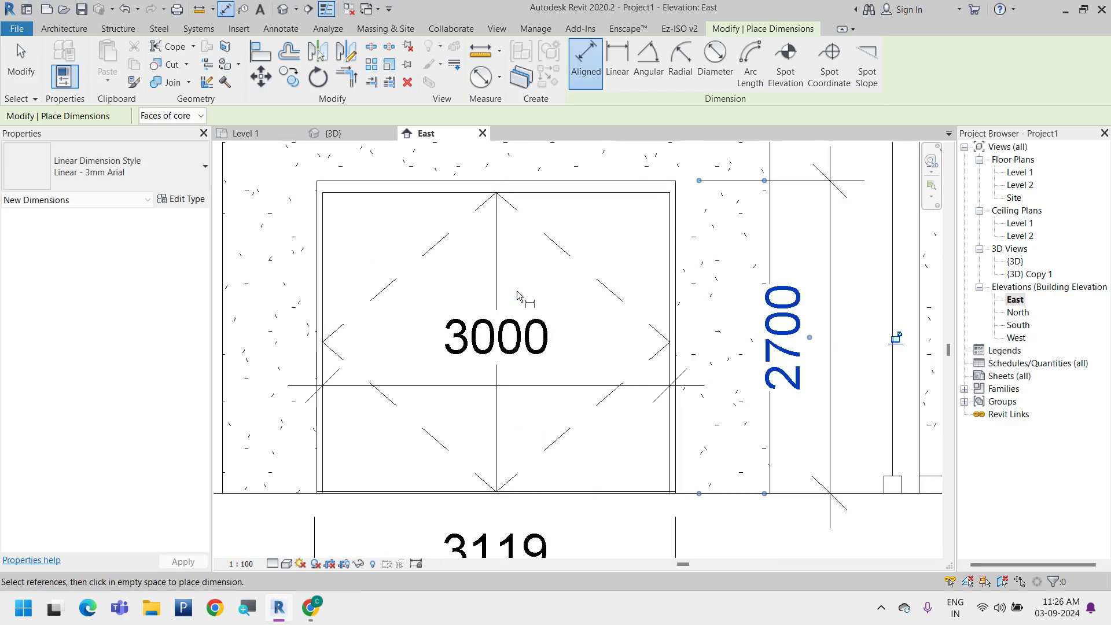
Leave the dimension command and check the double door's width and height in its type properties without changing them
key("Escape")
left_click(510, 206)
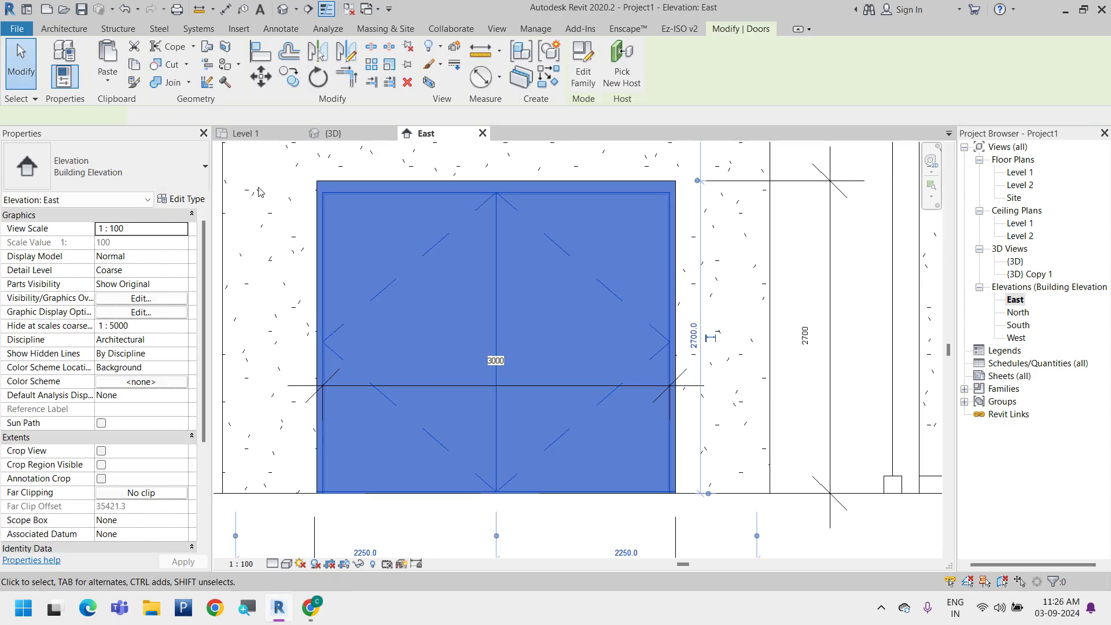
left_click(178, 200)
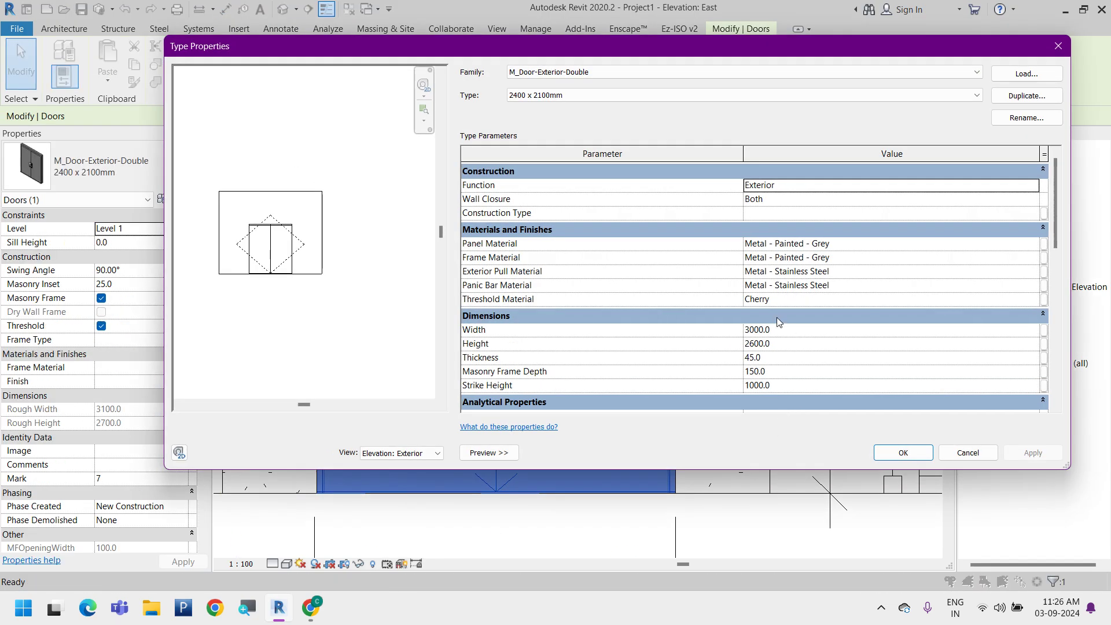
left_click(968, 453)
key("Escape")
Place a vertical aligned dimension beside the double door from the floor line to the top of the door panel
left_click(60, 58)
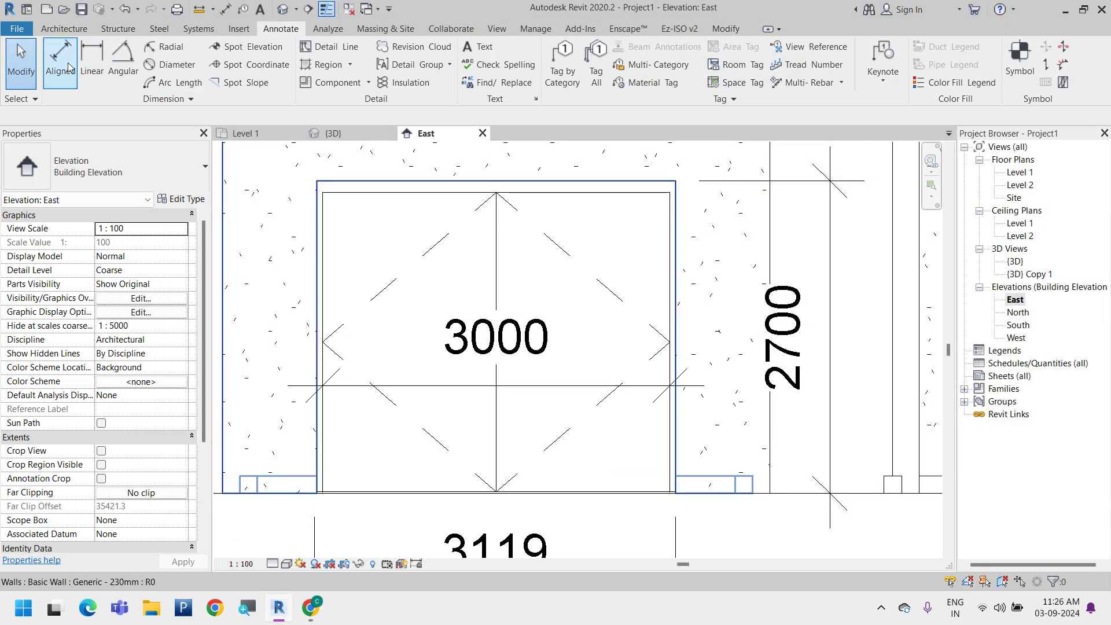
left_click(616, 194)
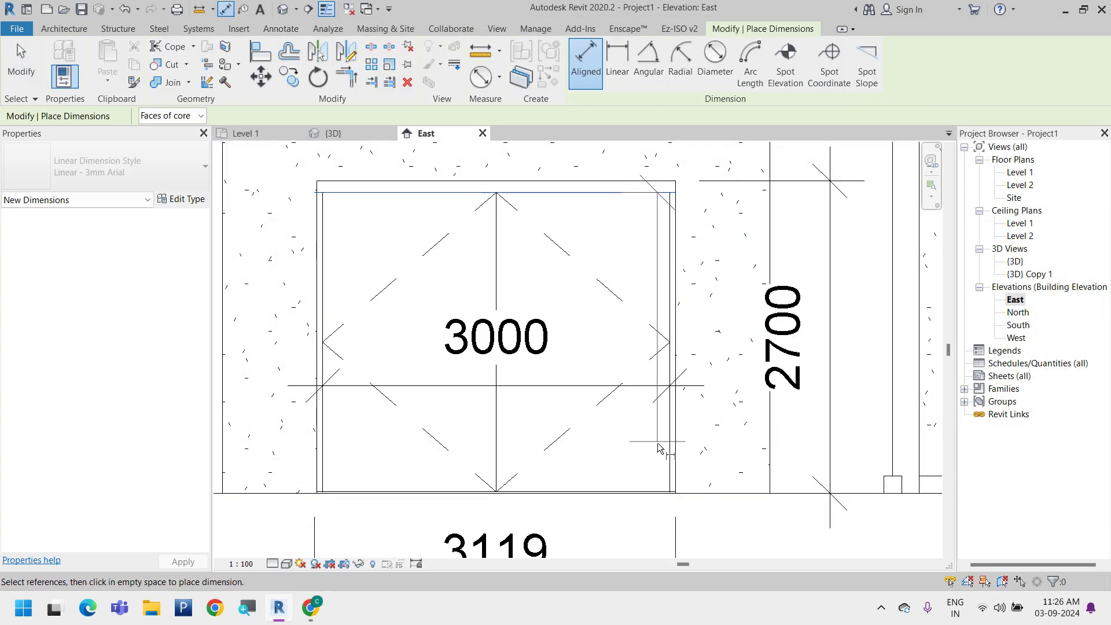
left_click(719, 496)
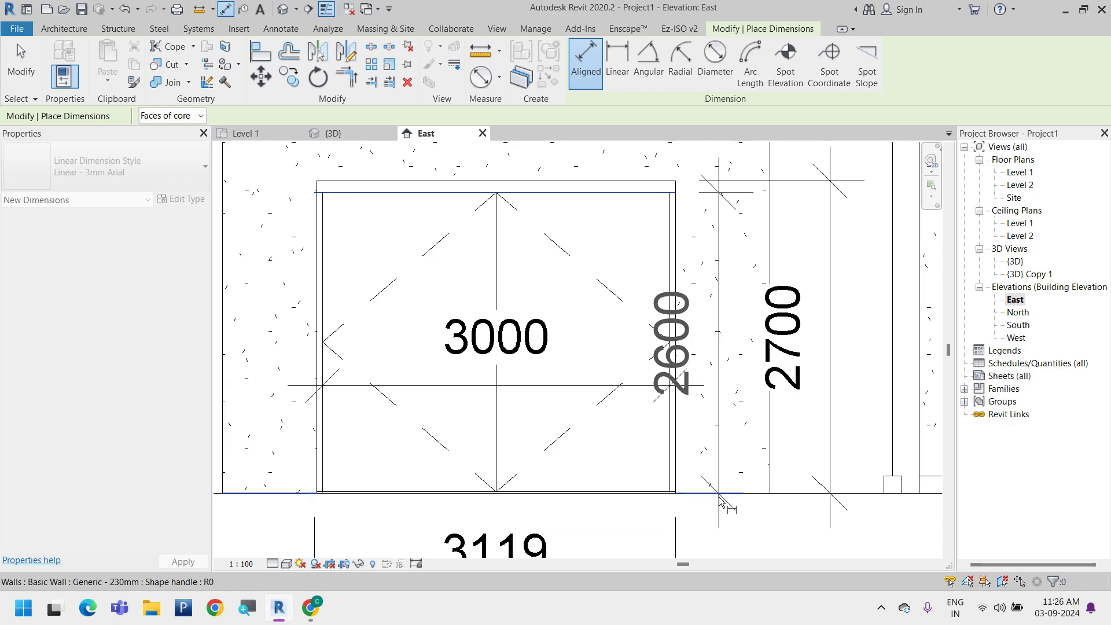
left_click(763, 509)
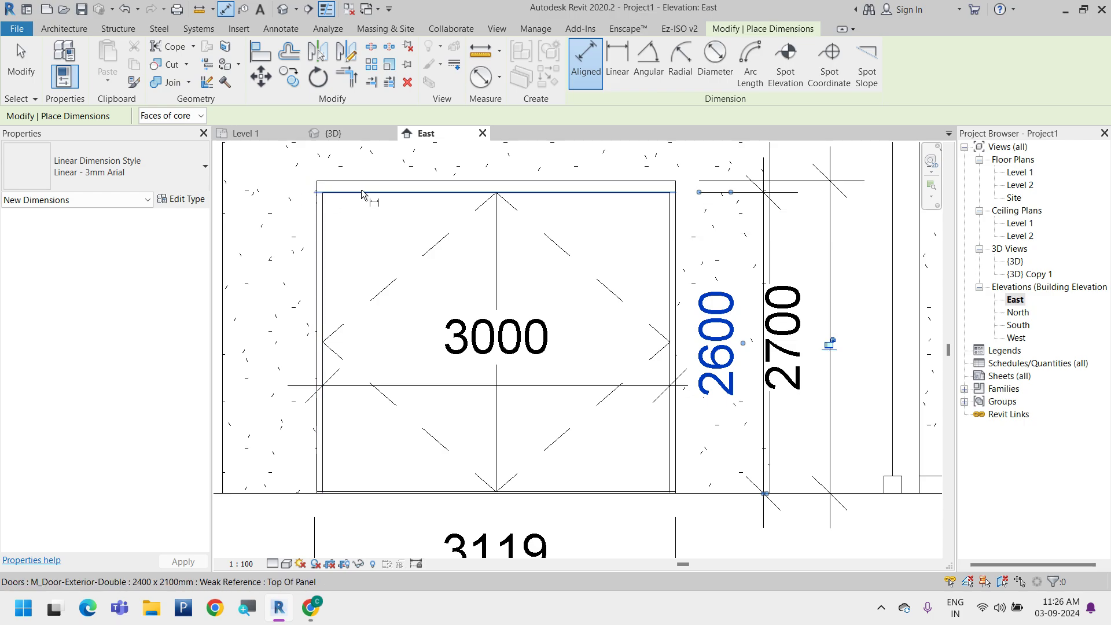
left_click(360, 506)
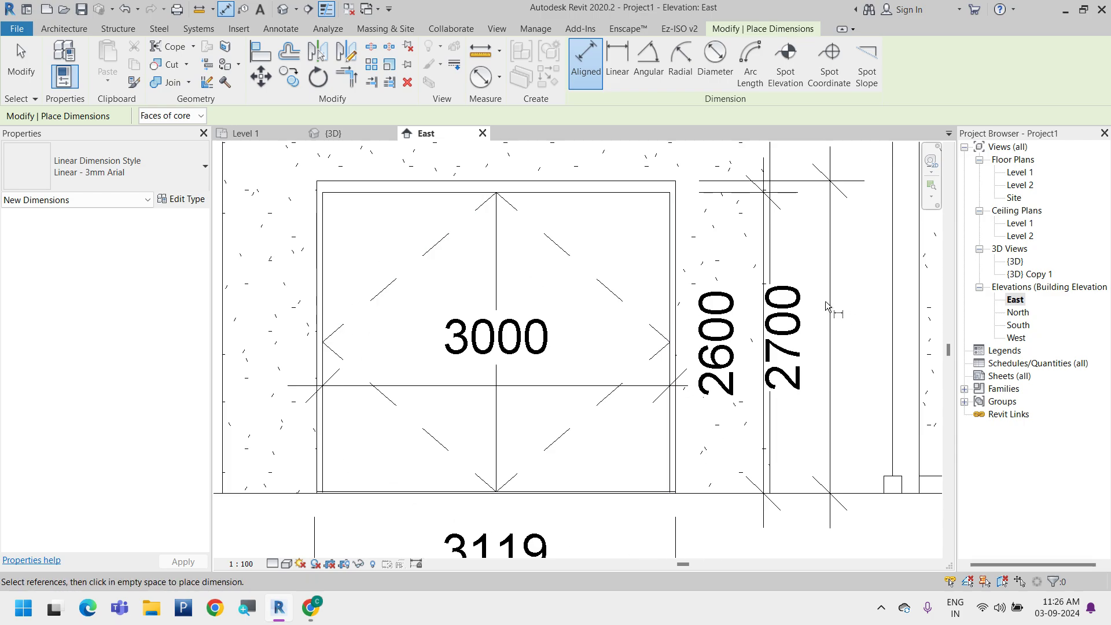
In the Level 1 floor plan, set the exterior double door type's Masonry Frame Depth to 0
left_click(263, 132)
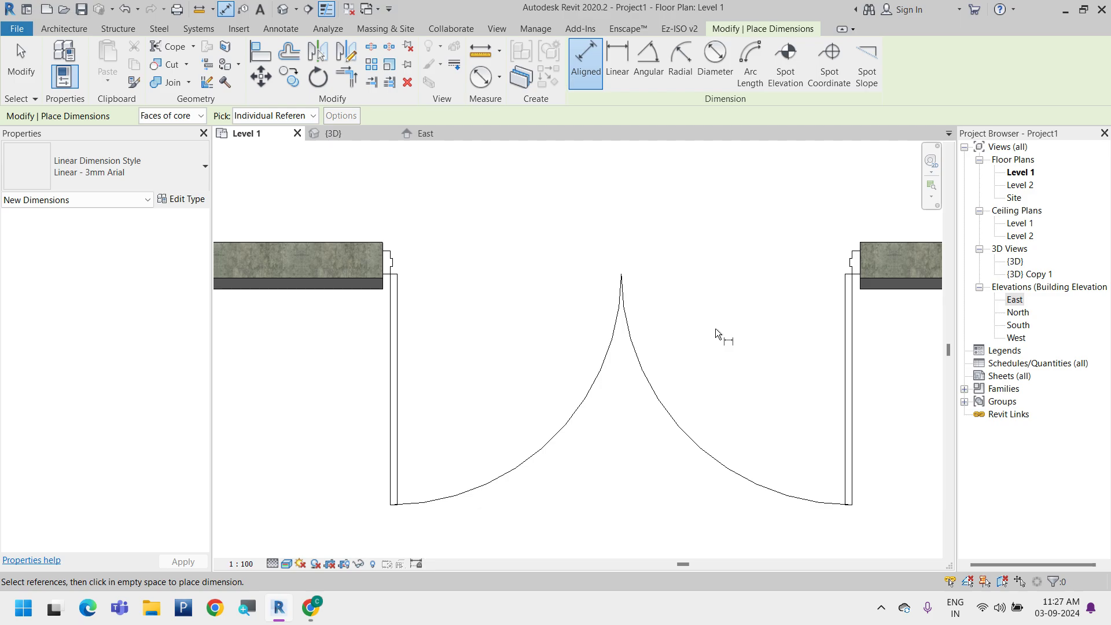
scroll(715, 328, "down", 4)
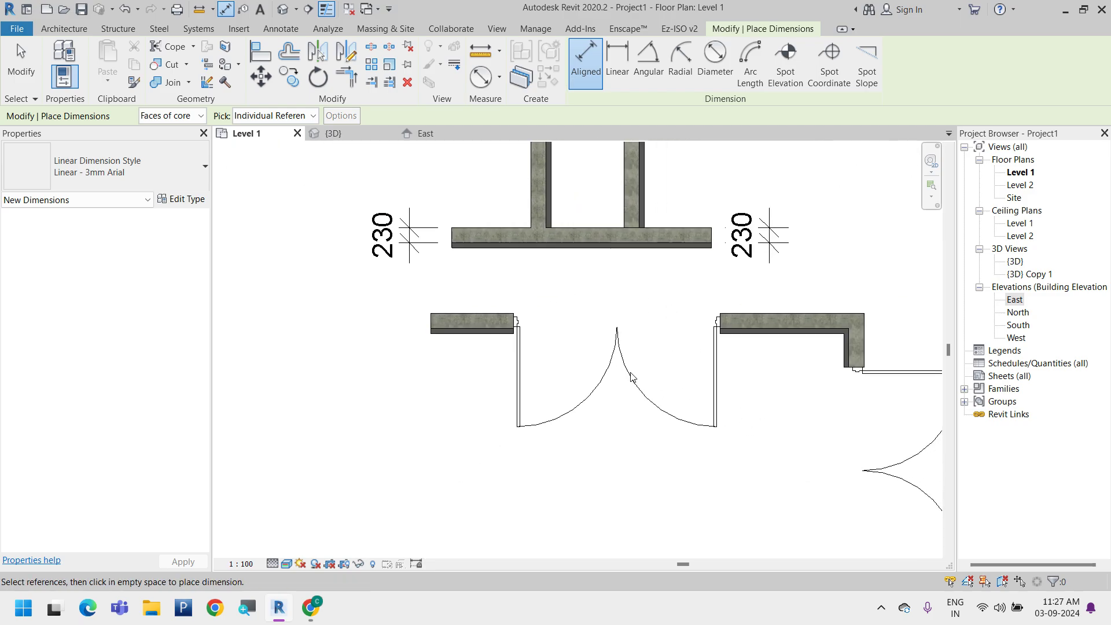
key("Escape")
left_click(631, 377)
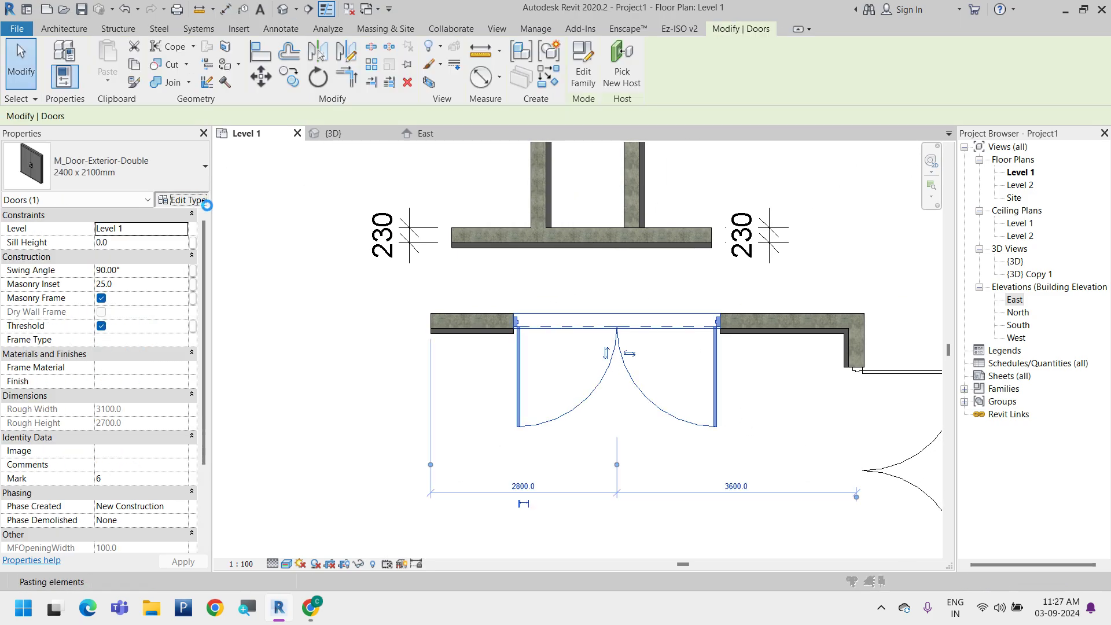
left_click(197, 200)
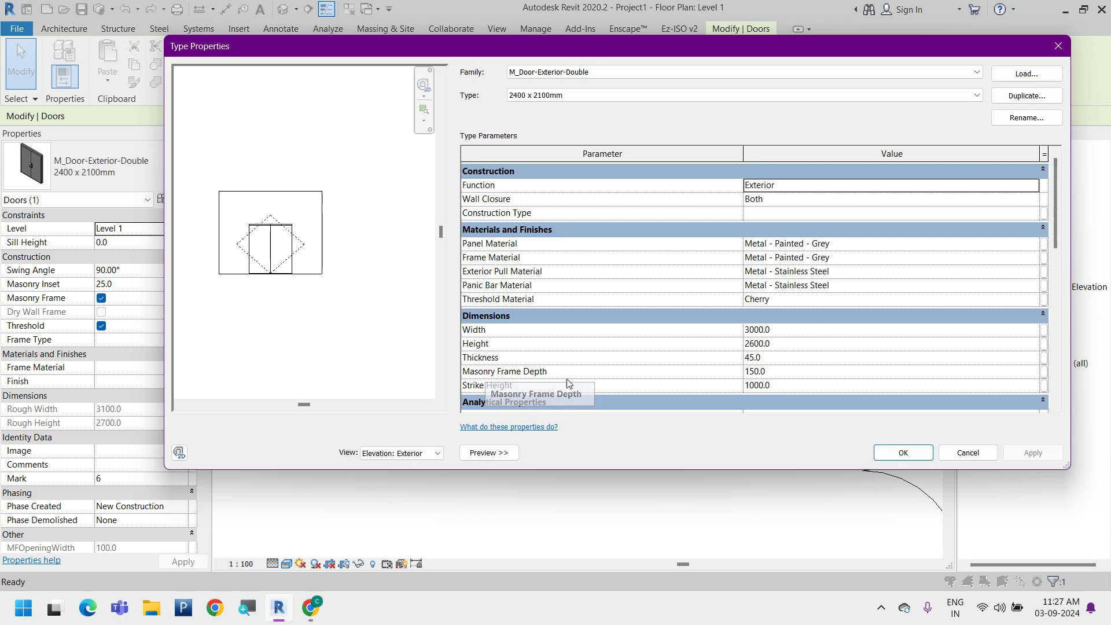
left_click(804, 377)
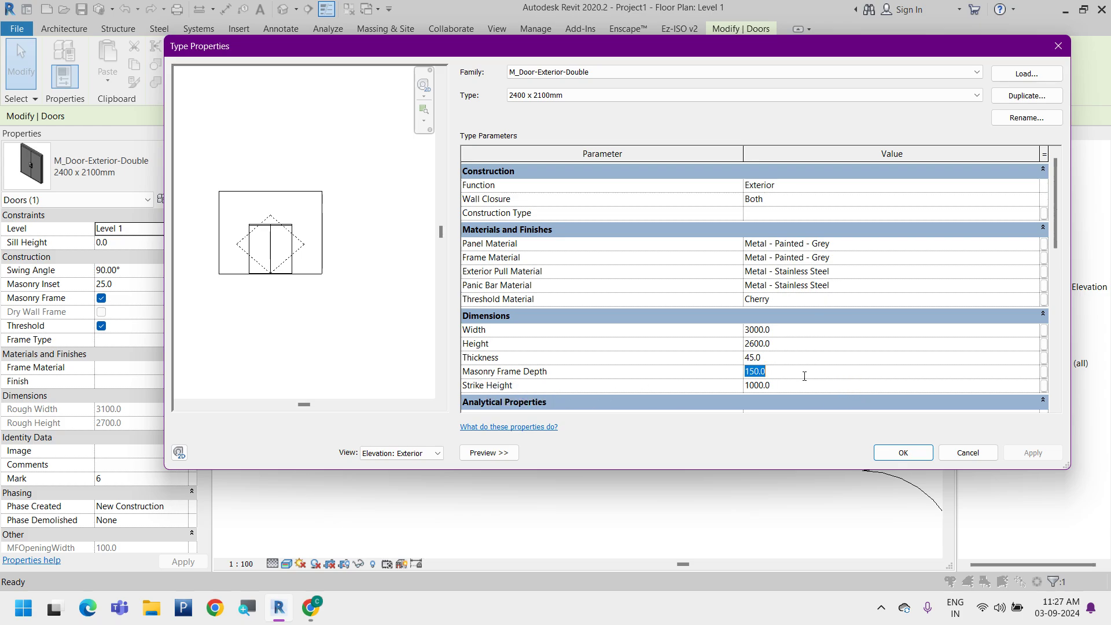
left_click(1023, 455)
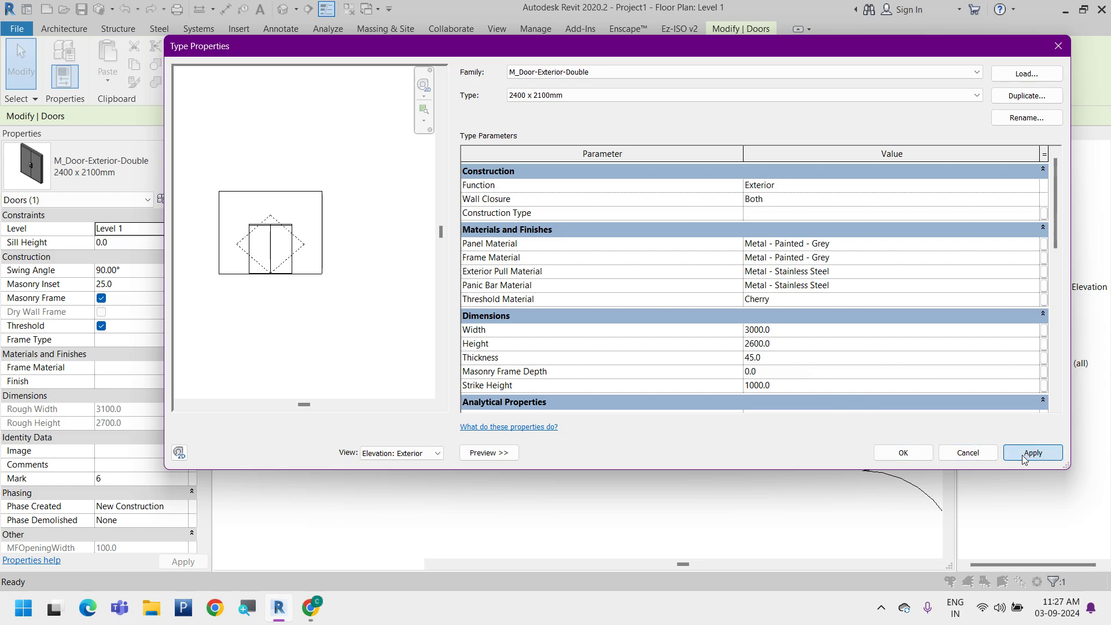
left_click(896, 454)
left_click(668, 316)
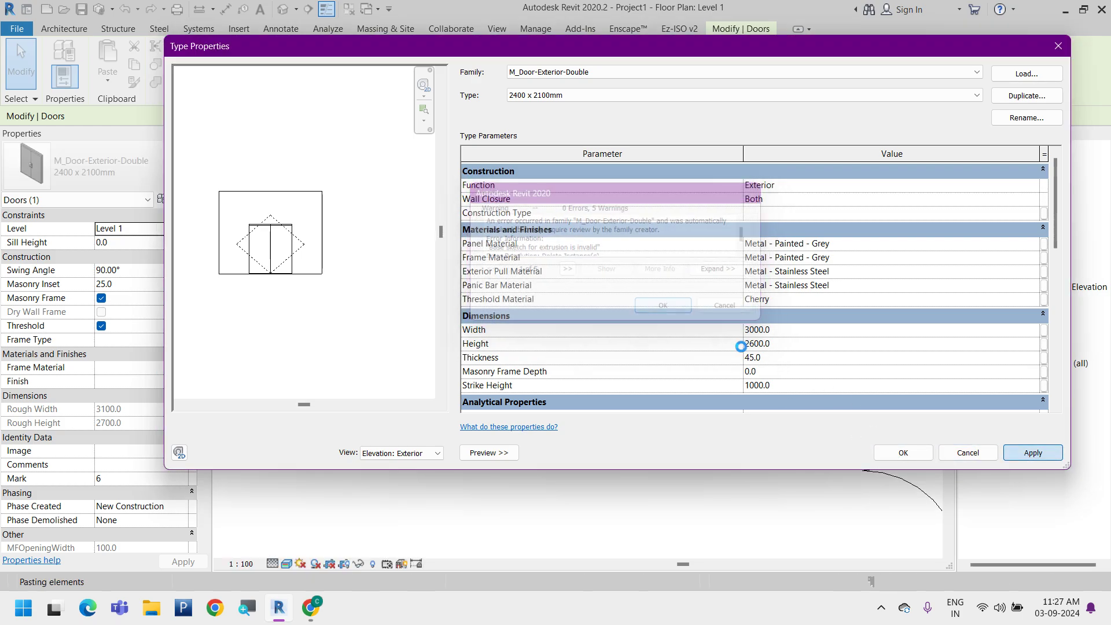
left_click(886, 455)
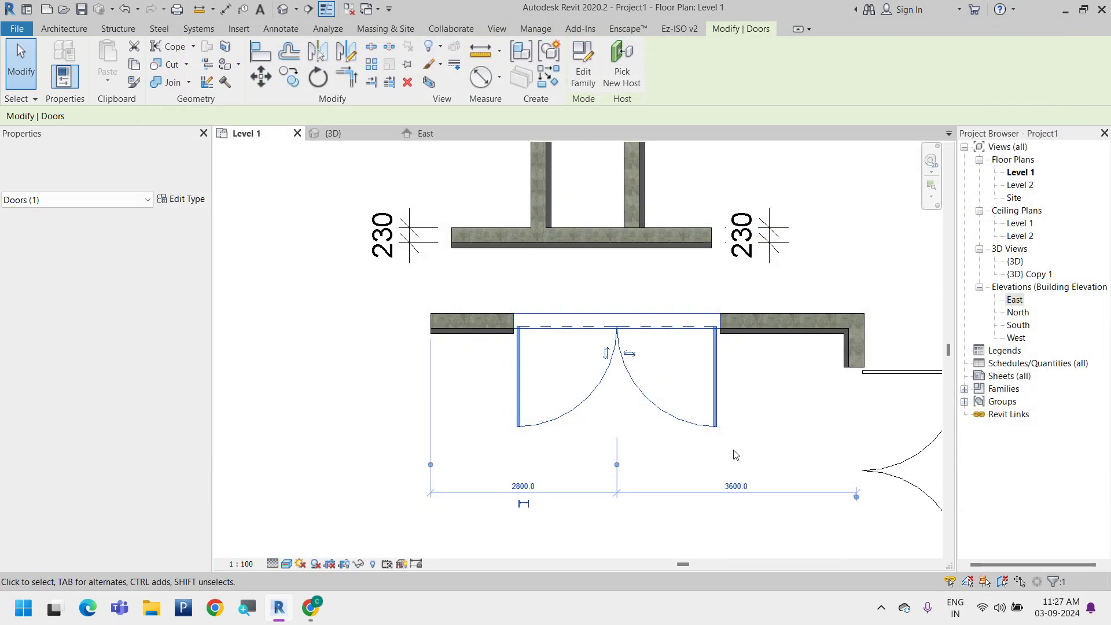
Look at the door in 3D, and in the East elevation set the double door type's Masonry Frame Depth to 250
left_click(324, 134)
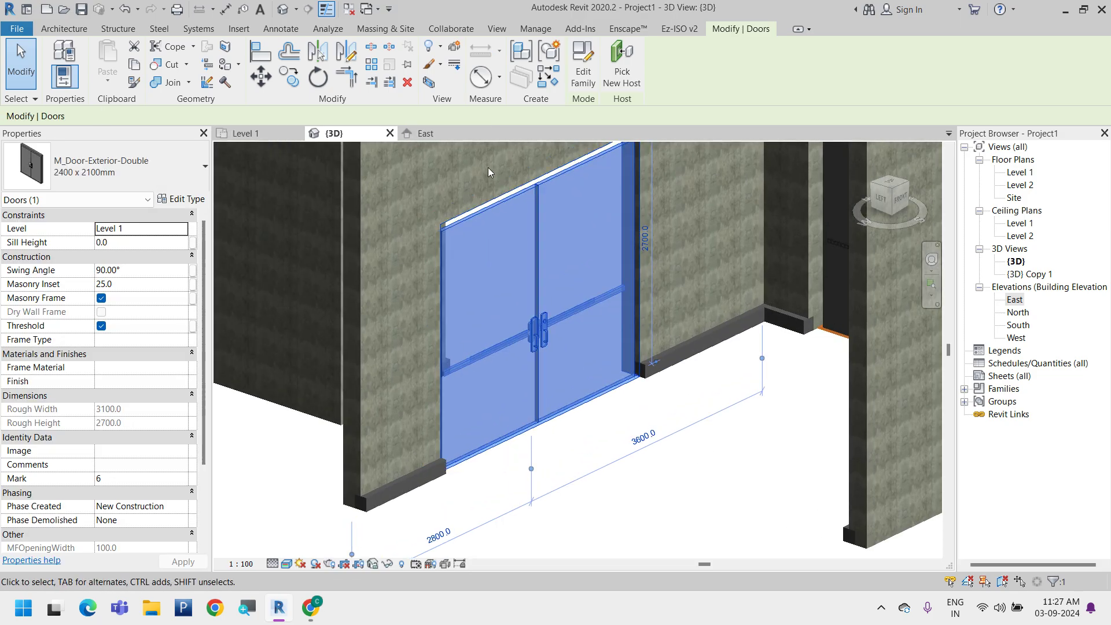
left_click(425, 134)
scroll(589, 551, "down", 4)
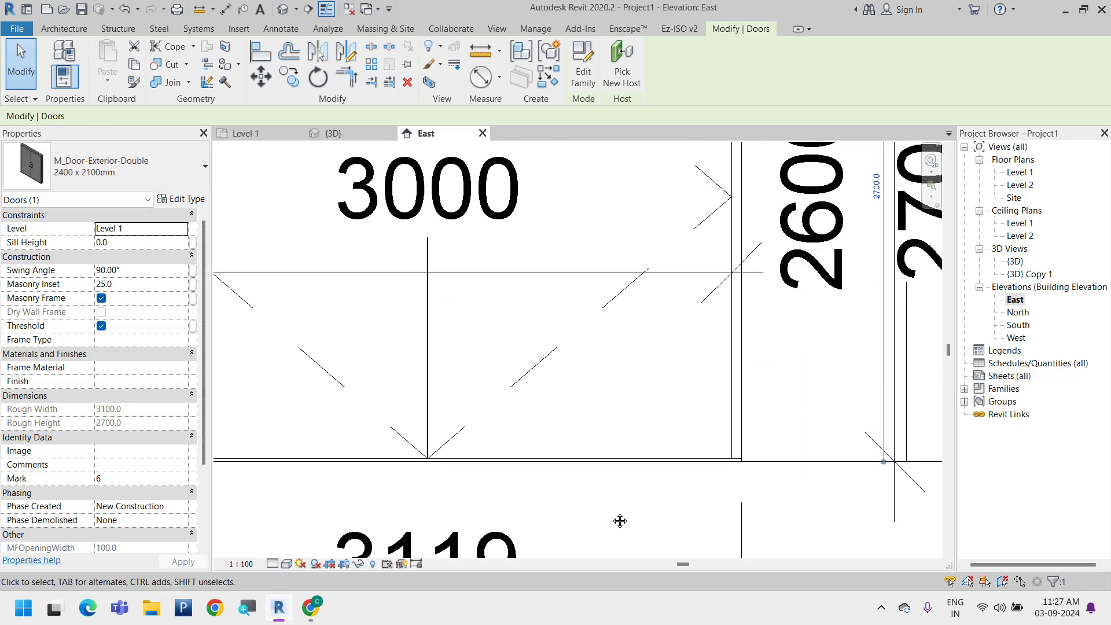
left_click(750, 427)
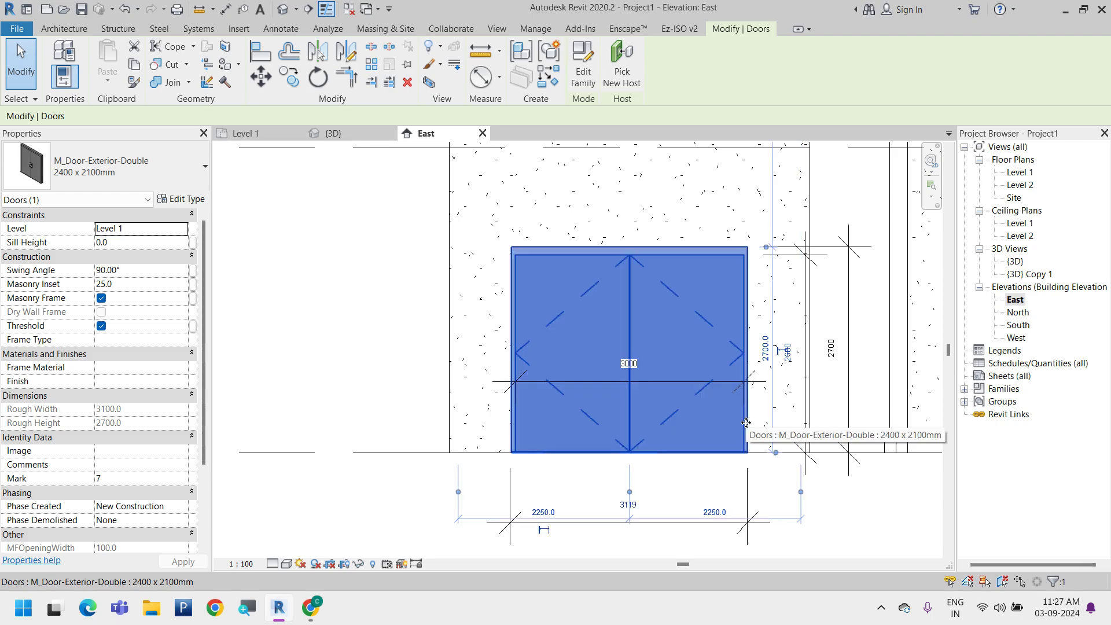
left_click(181, 200)
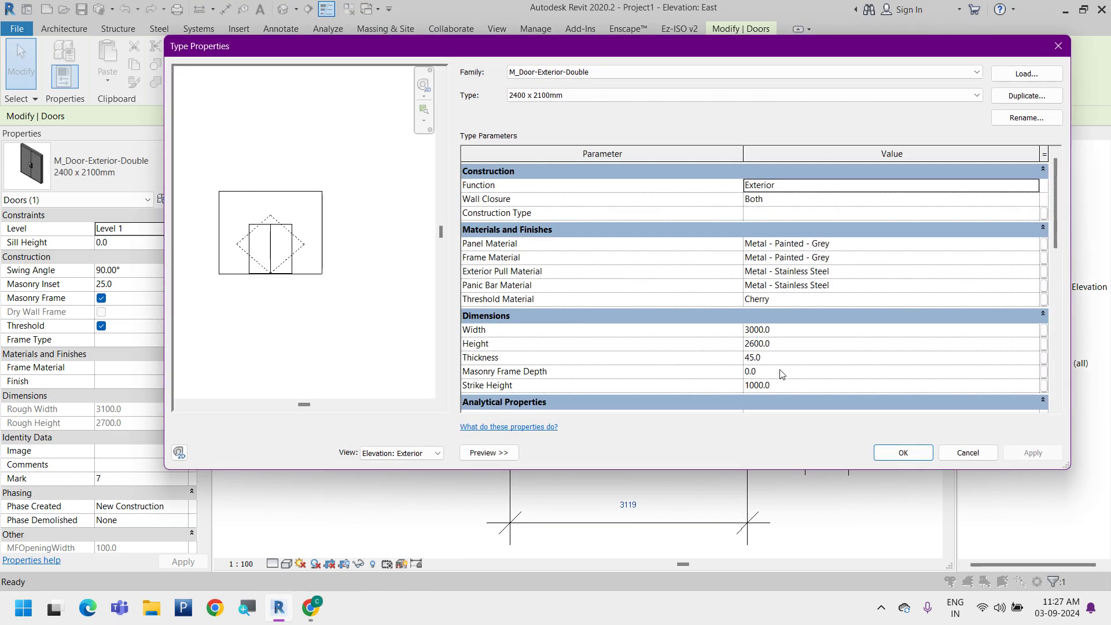
left_click(782, 372)
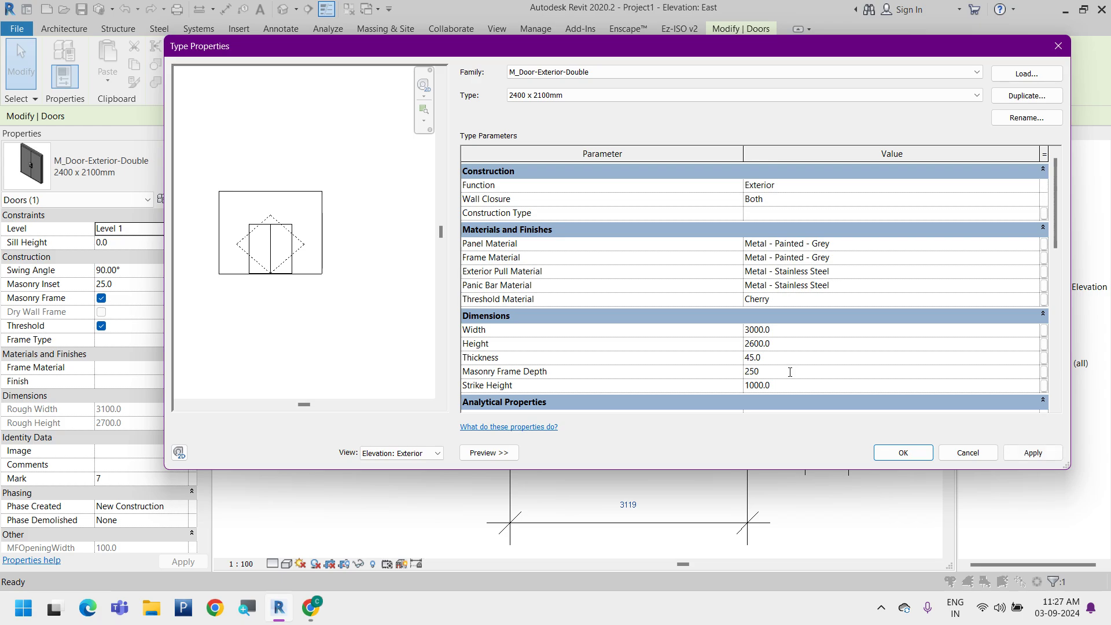
left_click(1032, 453)
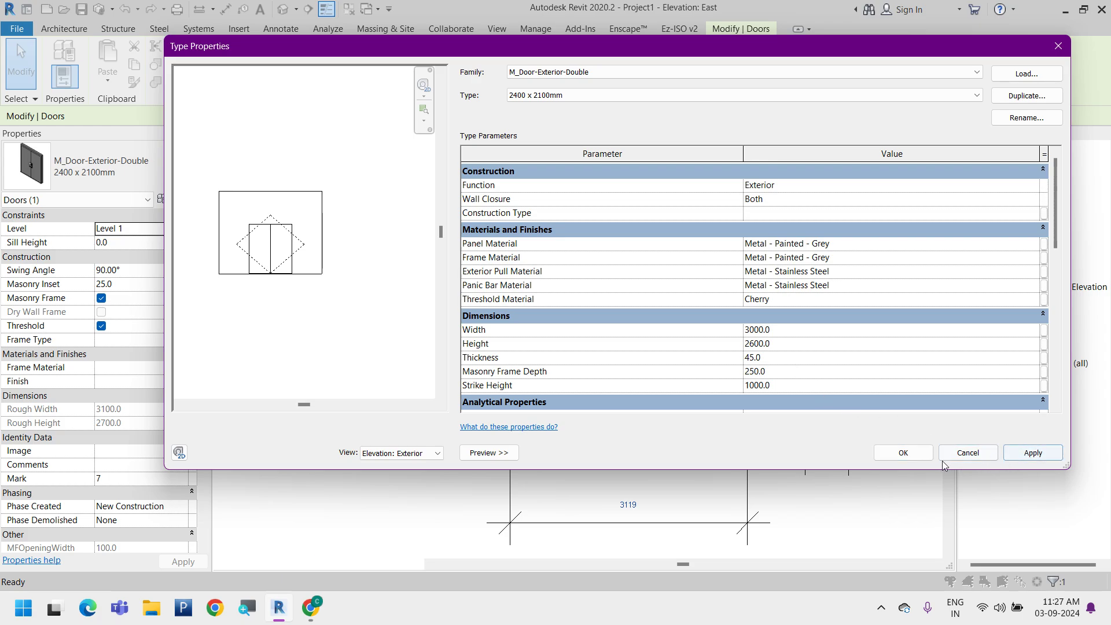
left_click(903, 453)
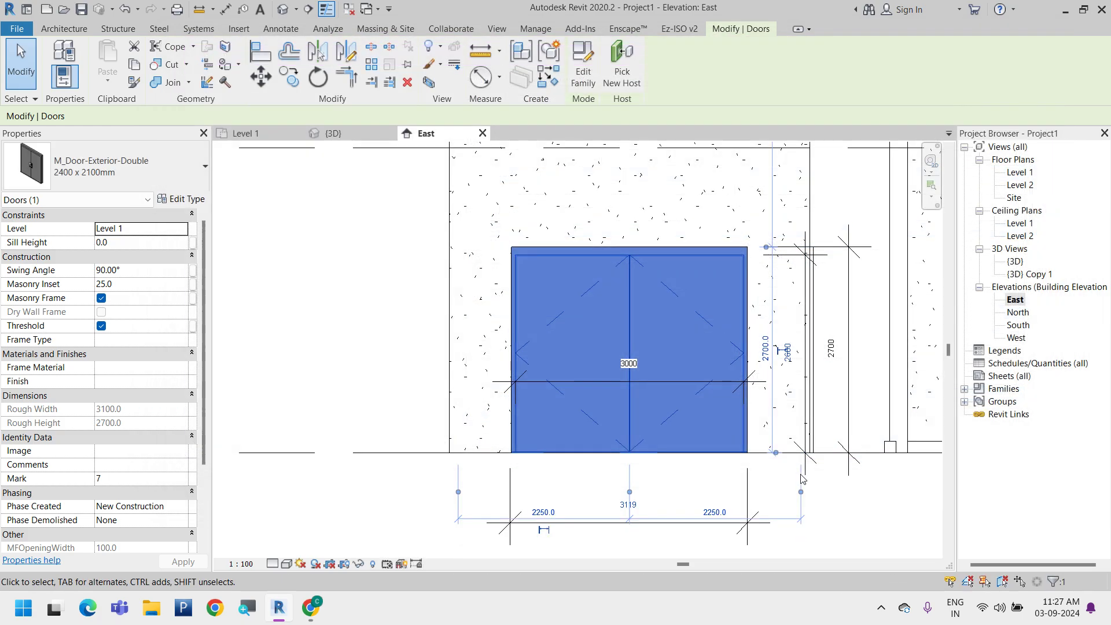
left_click(641, 493)
scroll(549, 452, "down", 2)
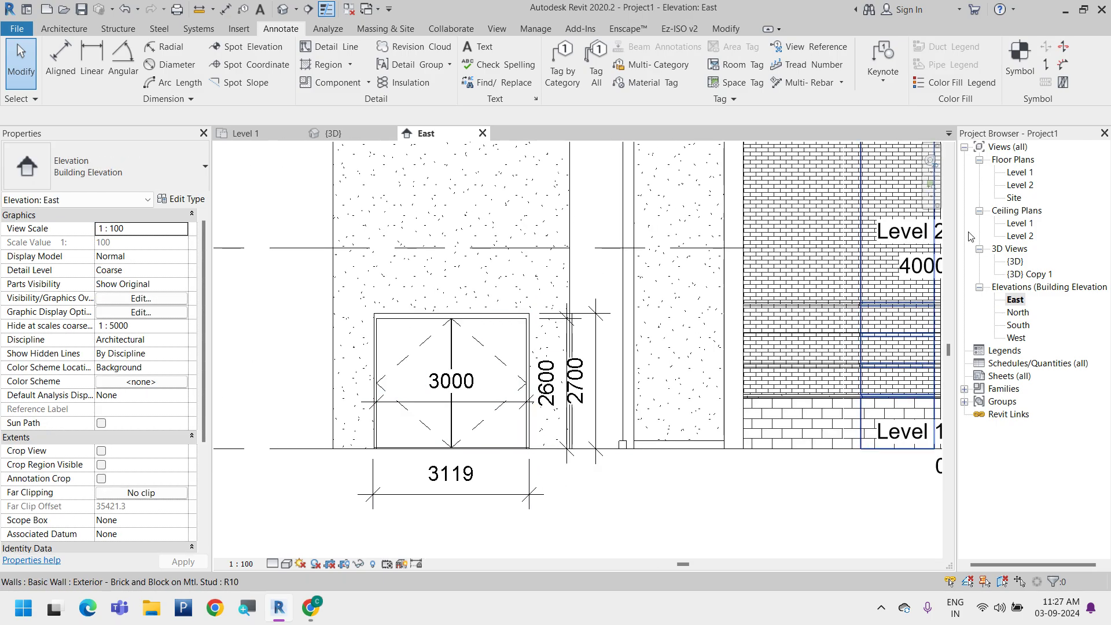
Check the Masonry Frame Depth in the double door's type properties from the East elevation
left_click(496, 341)
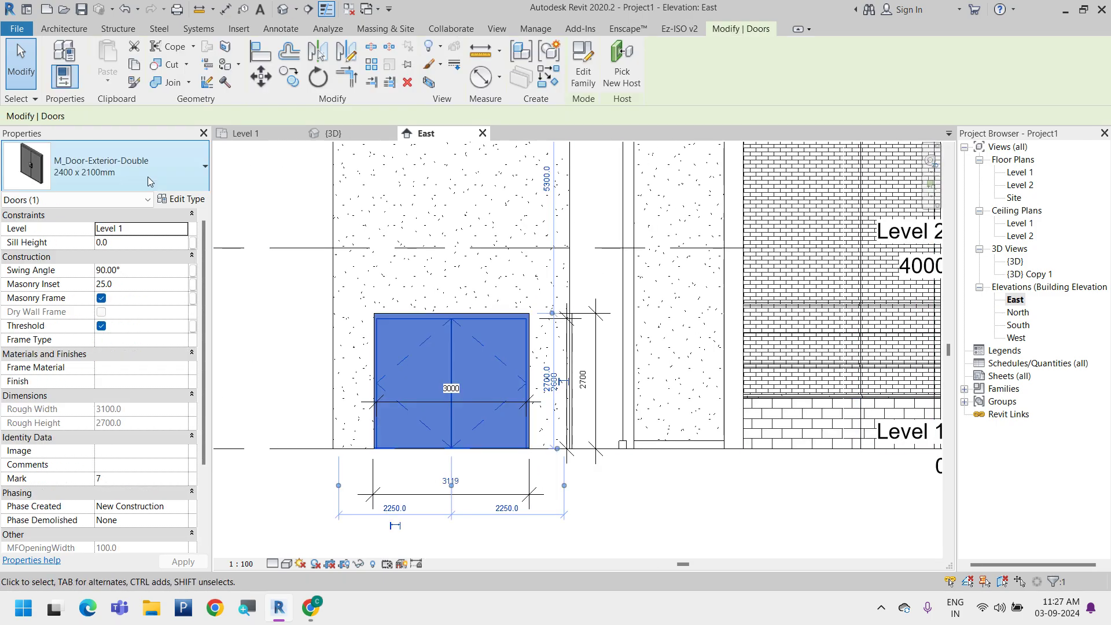
left_click(183, 199)
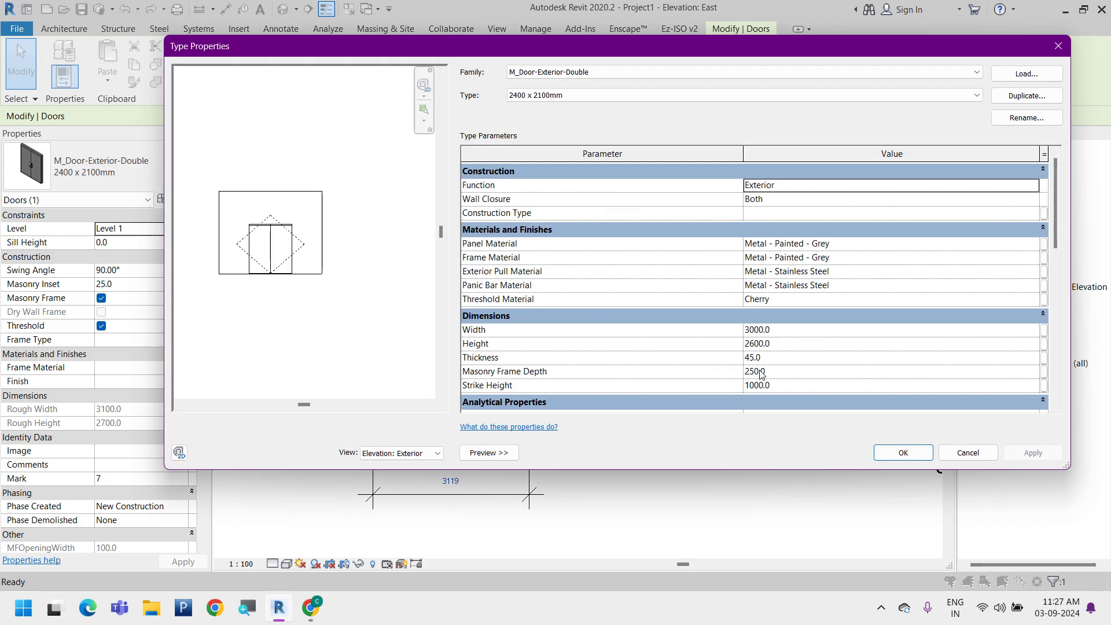
left_click(903, 452)
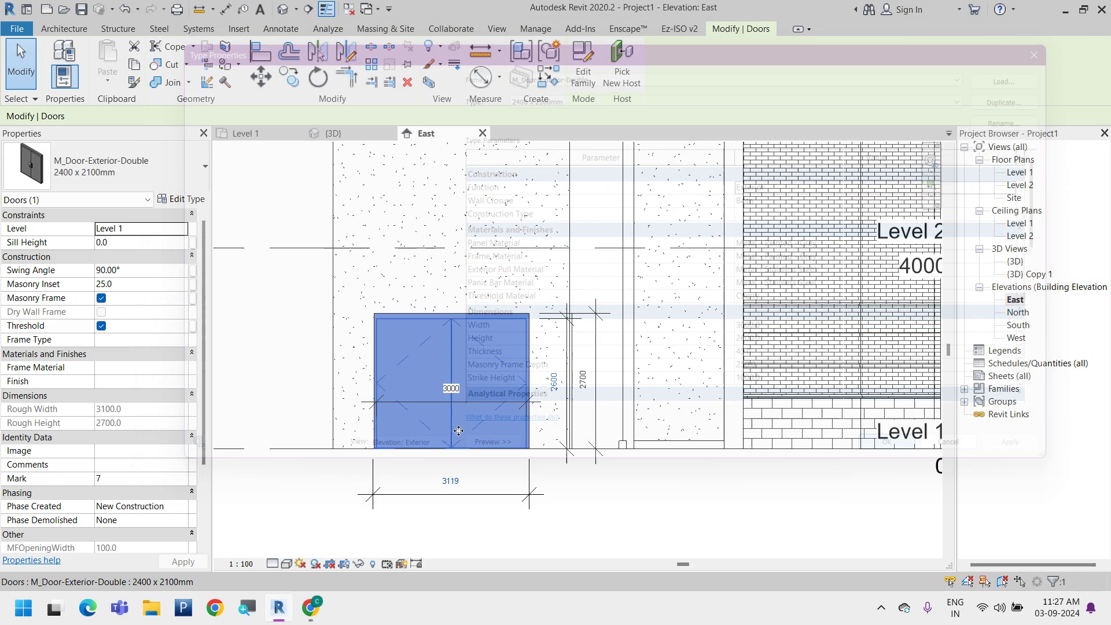
left_click(546, 457)
scroll(581, 424, "down", 2)
middle_click_drag(547, 456, 649, 374)
Inspect the double door and its frame from several angles in the 3D view
left_click(322, 133)
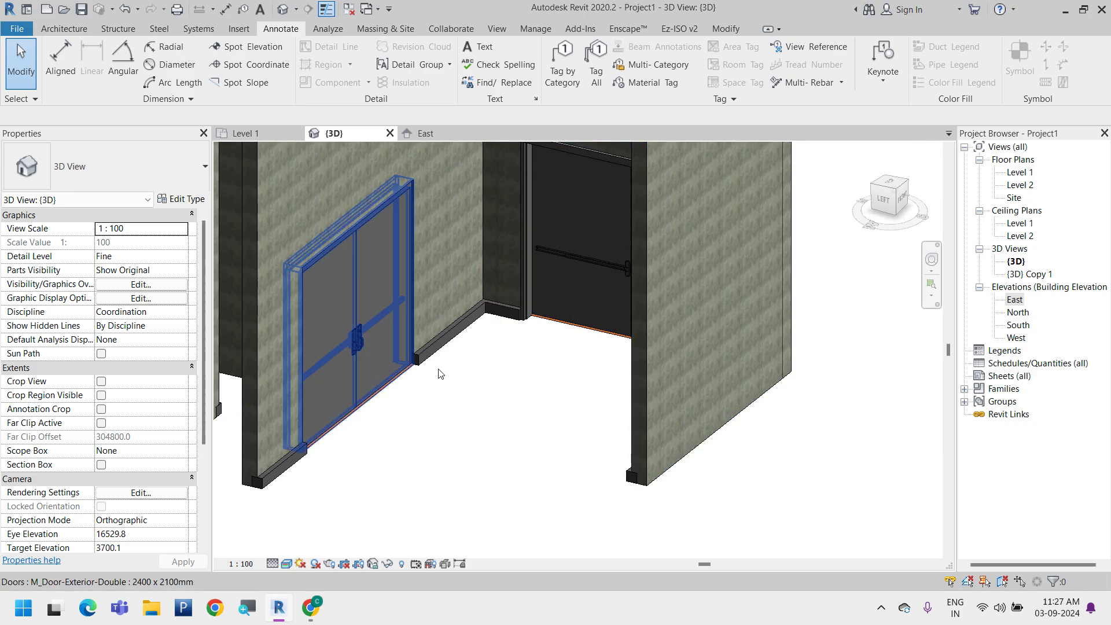
left_click(365, 342)
middle_click_drag(365, 343, 526, 481, "shift")
left_click(527, 480)
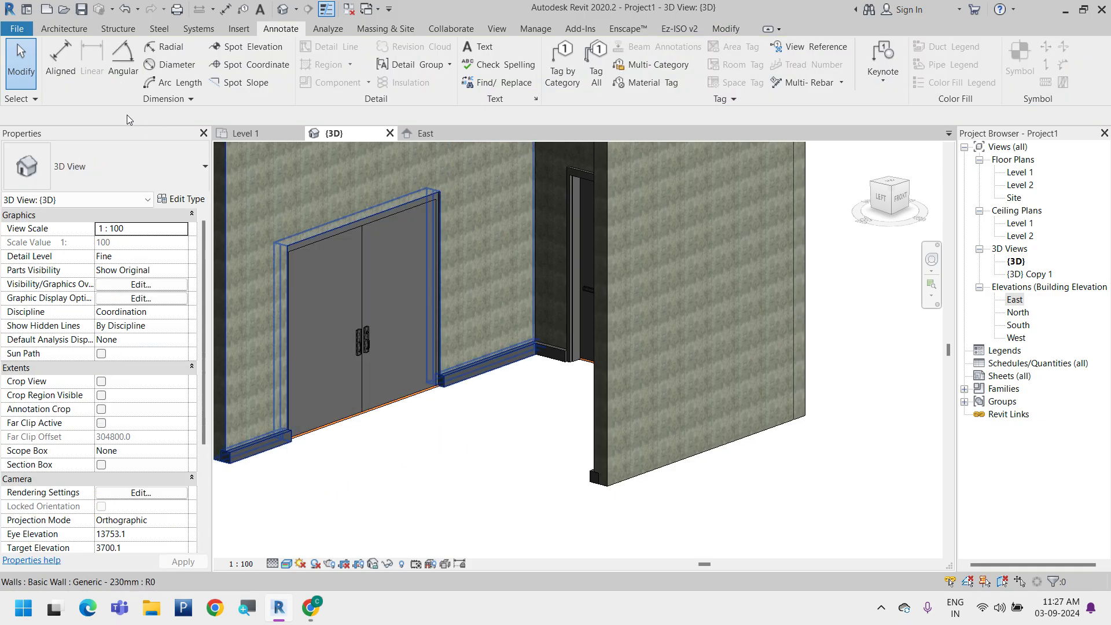
Place an M_Single-Flush 0915 x 2134mm door in the wall between the double door and the inner corner
left_click(63, 29)
left_click(61, 70)
left_click(90, 103)
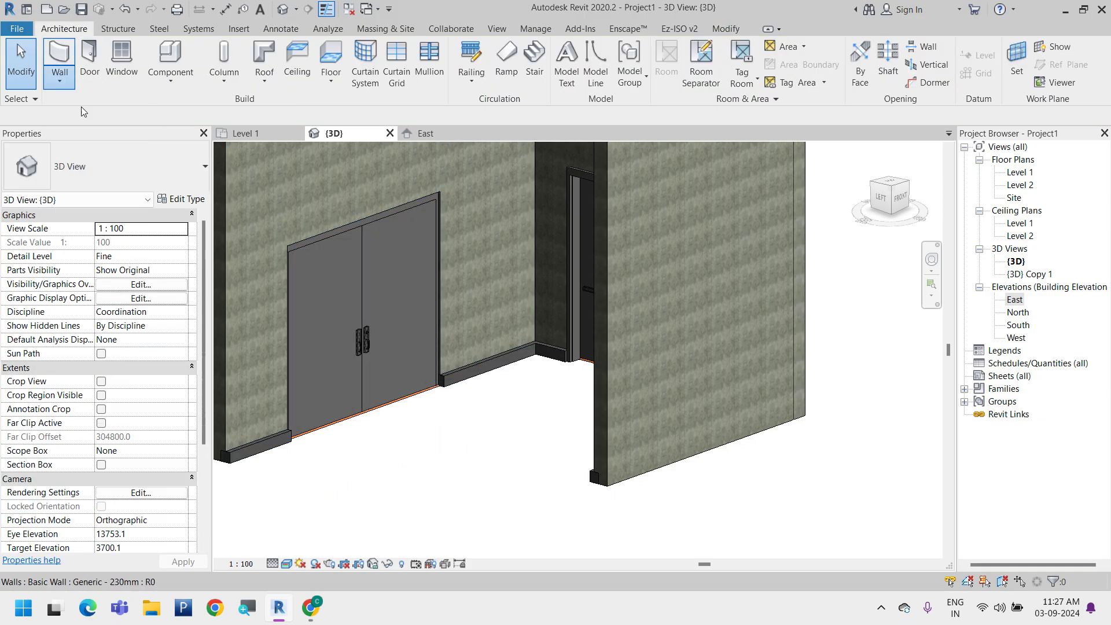
key("Escape")
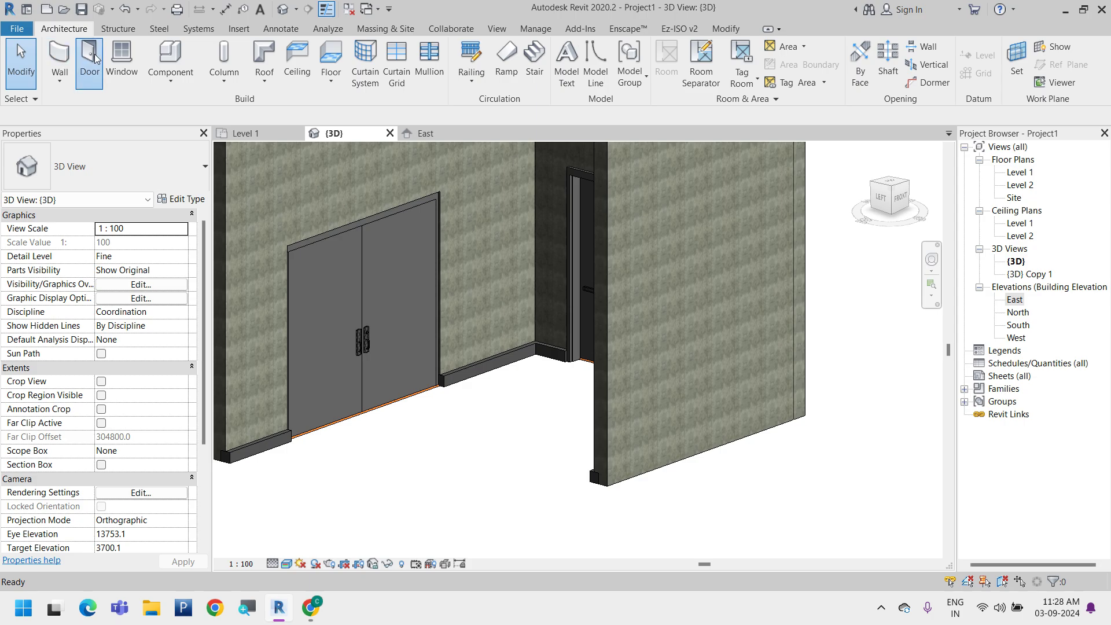
left_click(92, 63)
left_click(110, 169)
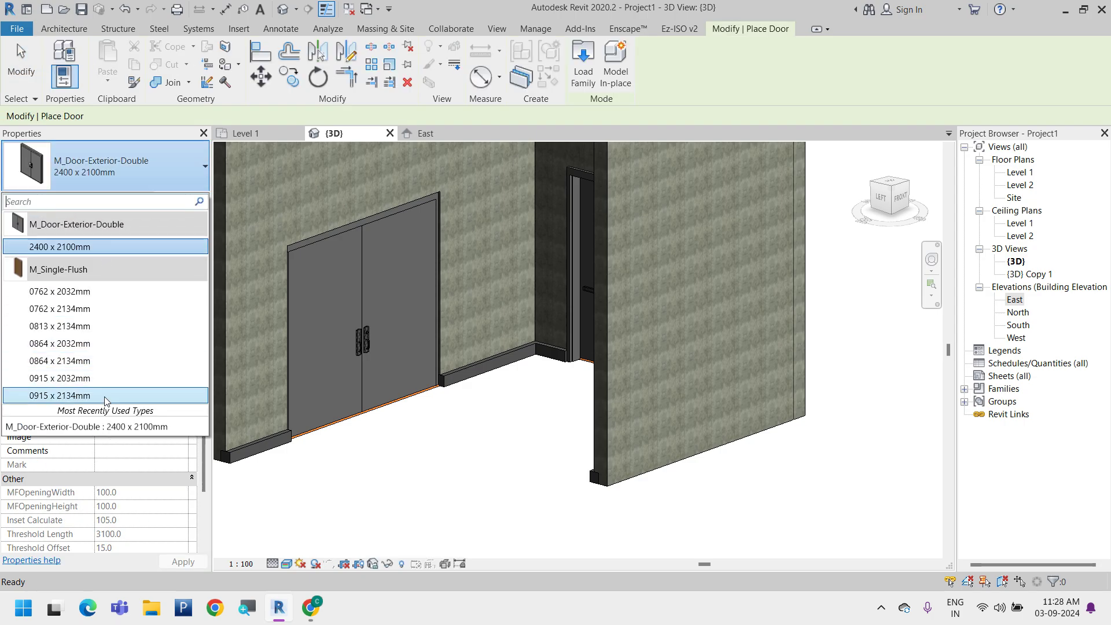
left_click(87, 391)
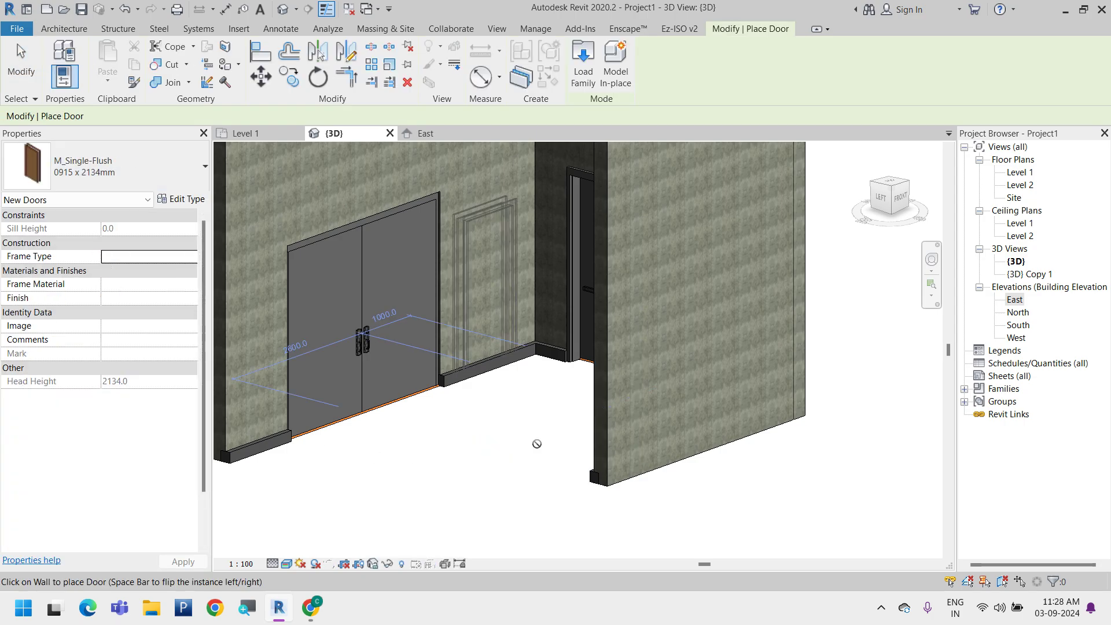
scroll(521, 326, "up", 3)
key("Escape")
Review the single-flush door's type properties, including Rough Width and Rough Height, and close them without changes
left_click(513, 347)
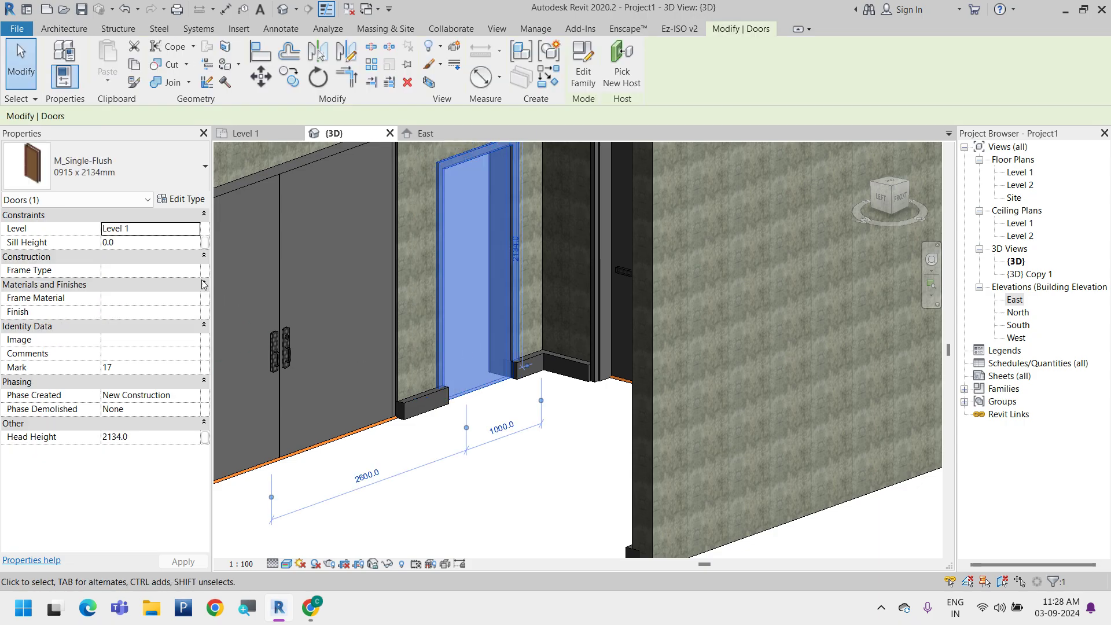
left_click(180, 199)
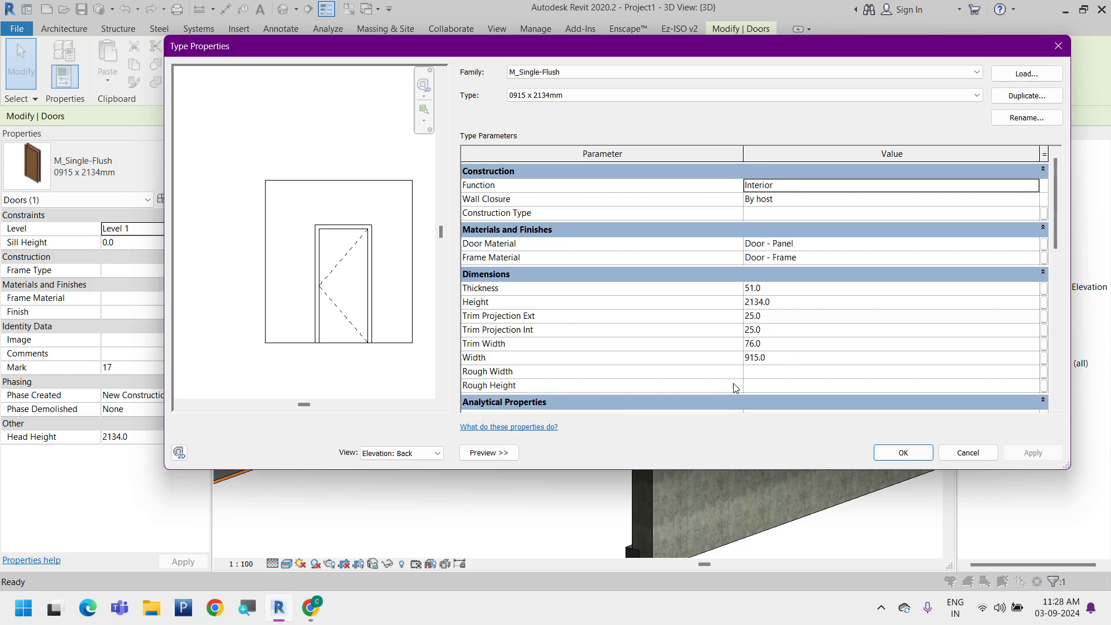
left_click(781, 375)
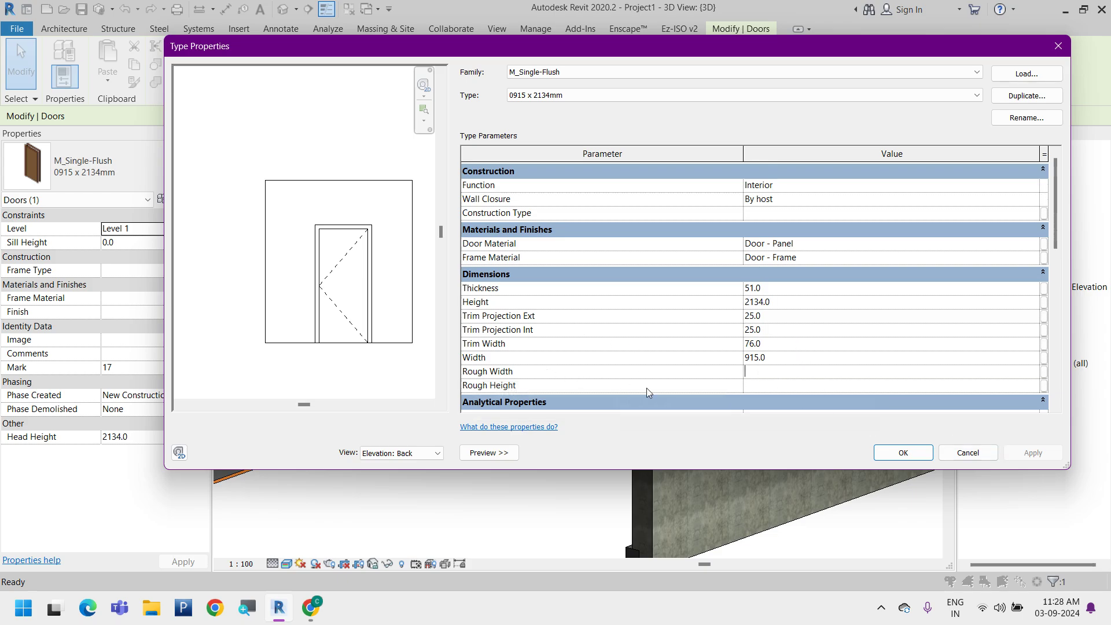
left_click(958, 454)
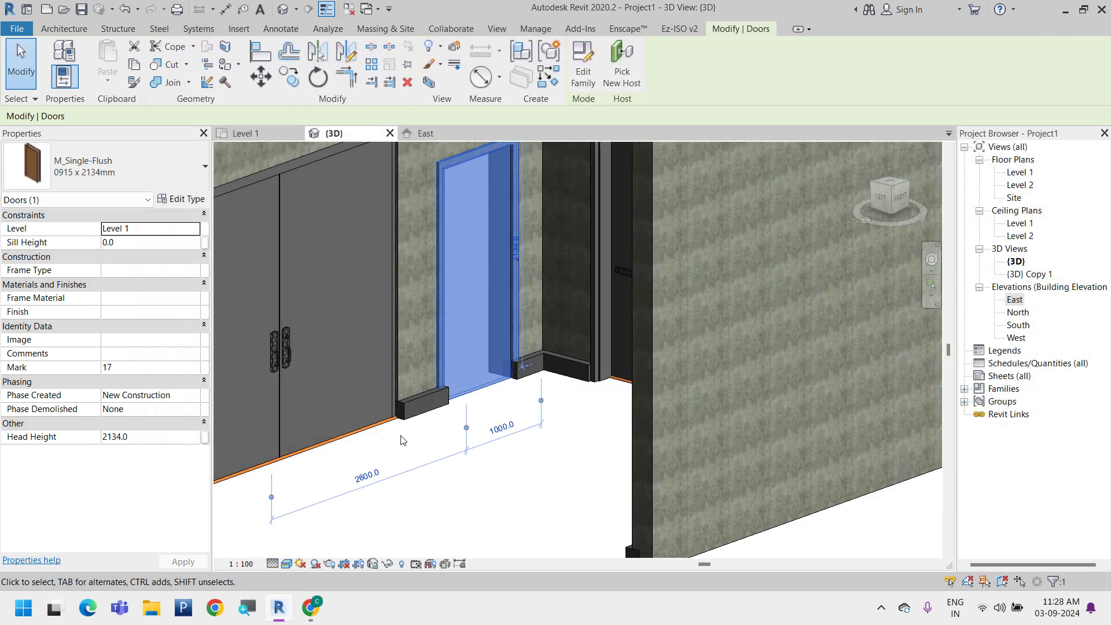
Select the M_Door-Exterior-Double door in the 3D view and open its family for editing
left_click(361, 429)
middle_click_drag(466, 451, 669, 457)
scroll(653, 440, "down", 1)
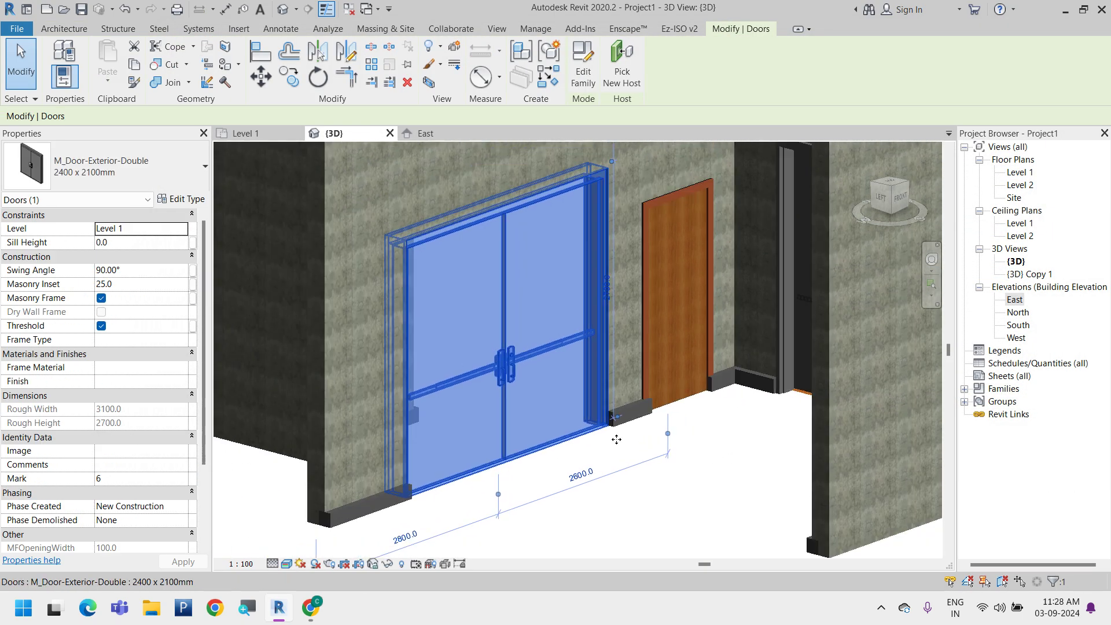
scroll(616, 440, "down", 1)
key("Escape")
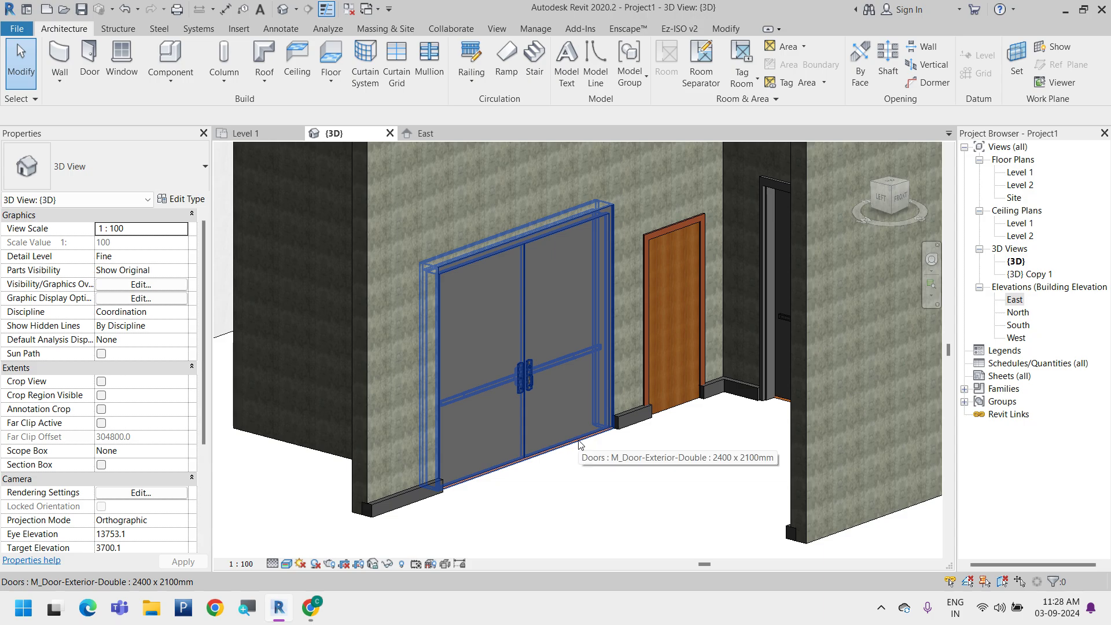
left_click(581, 444)
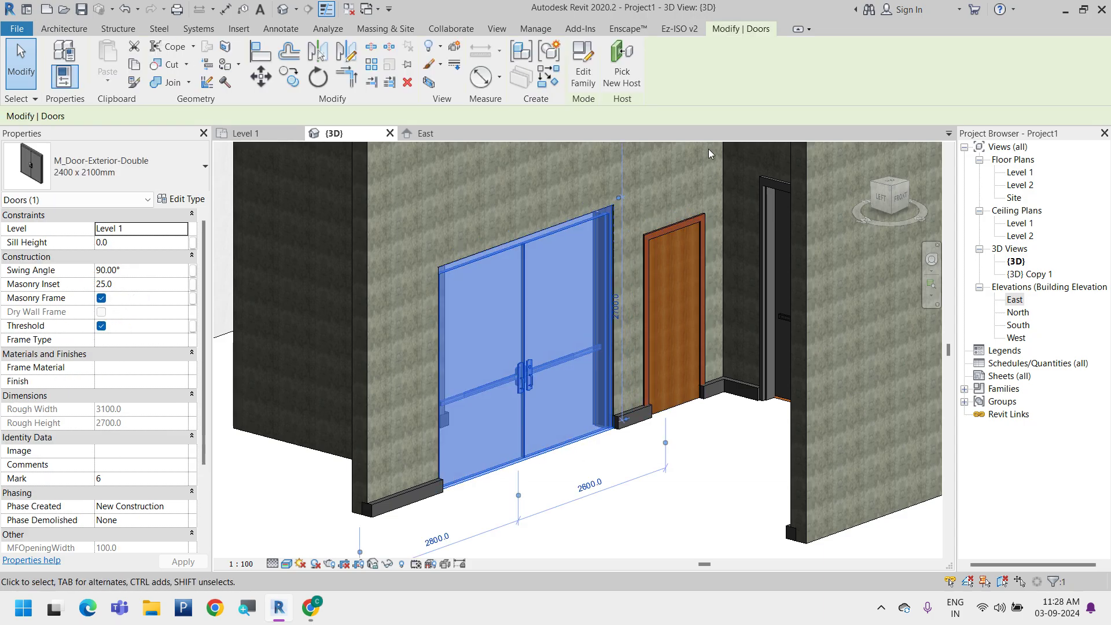
left_click(585, 75)
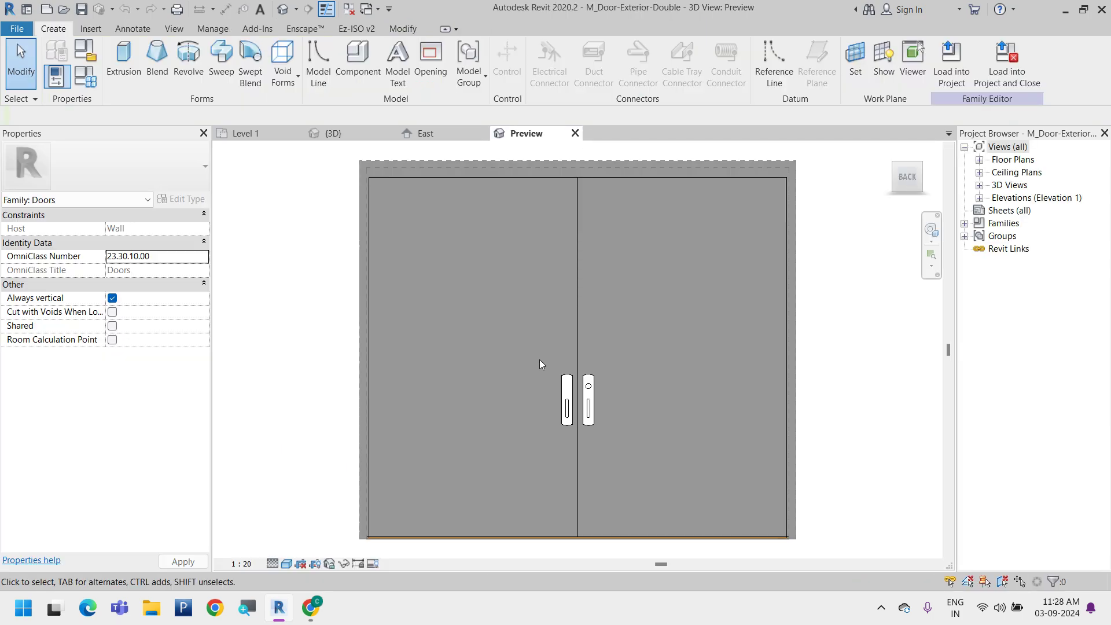
Expand the door family's plan, ceiling, 3D and elevation view lists, and open the Ref. Level floor plan
scroll(491, 303, "down", 7)
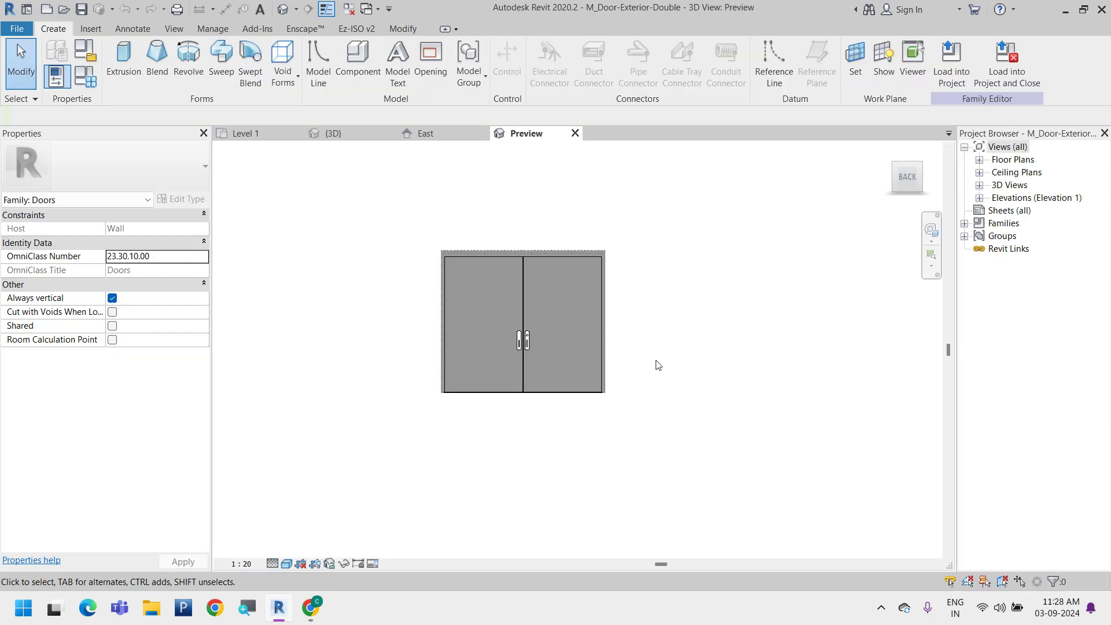
left_click(979, 160)
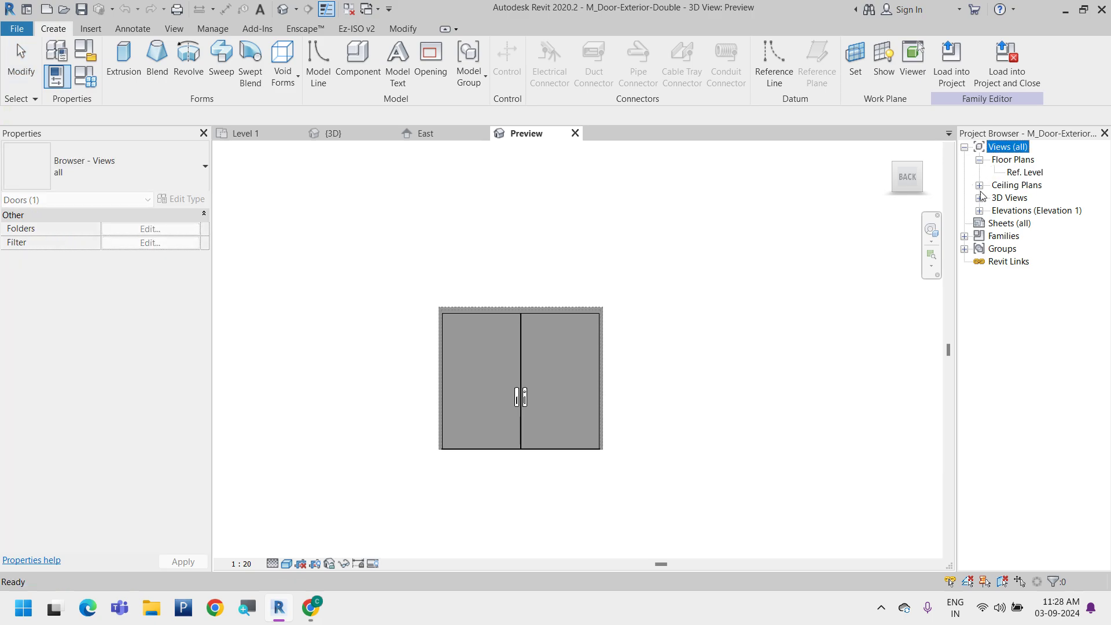
left_click(979, 185)
left_click(980, 211)
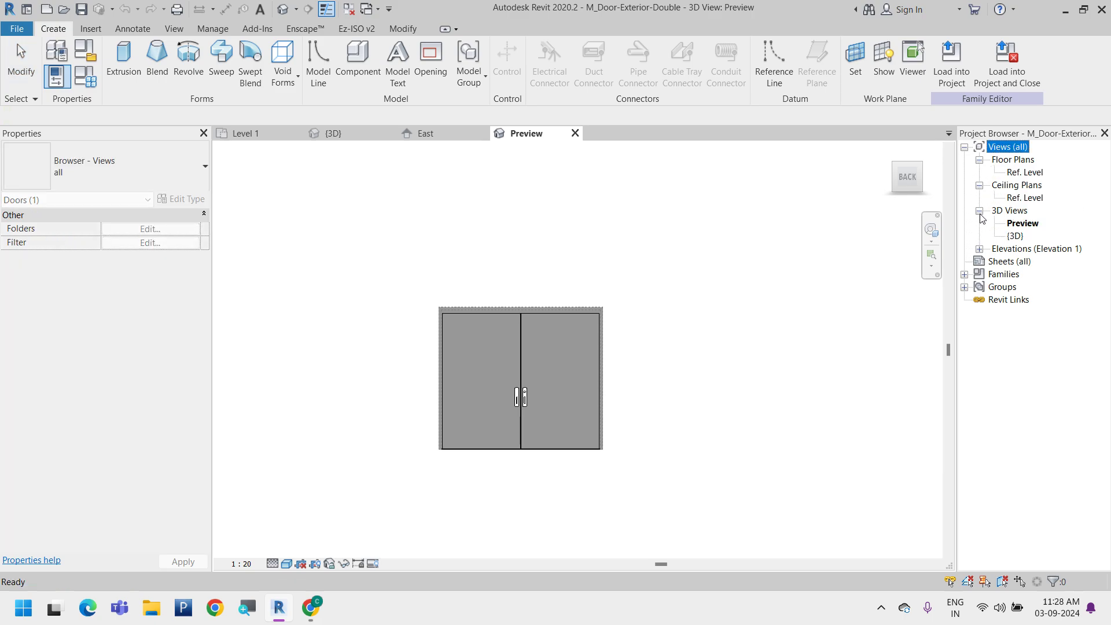
left_click(980, 249)
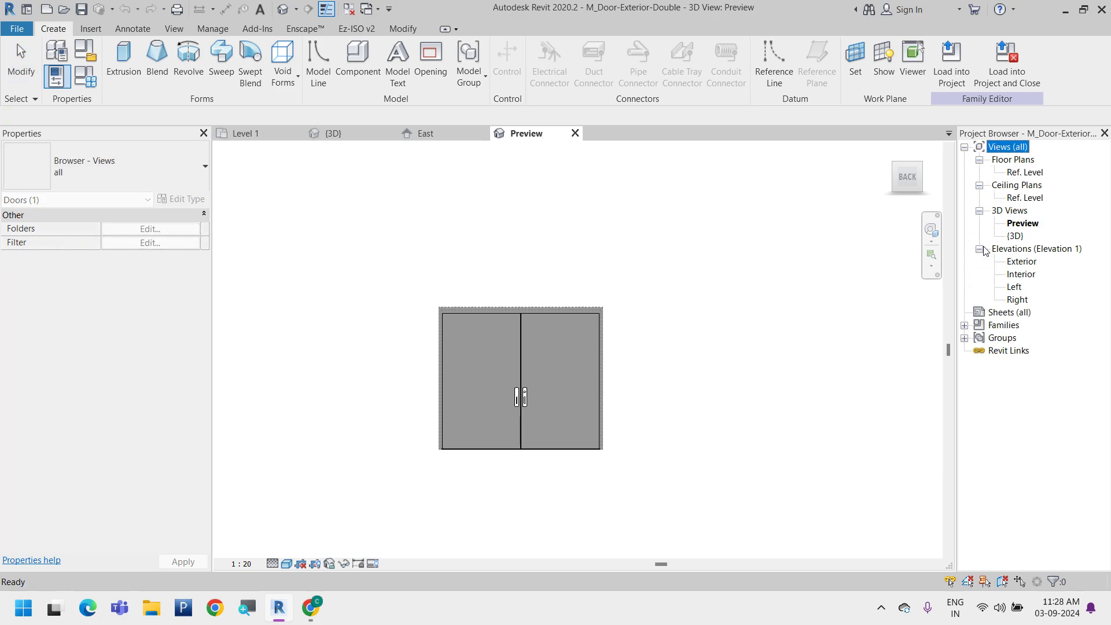
double_click(1028, 173)
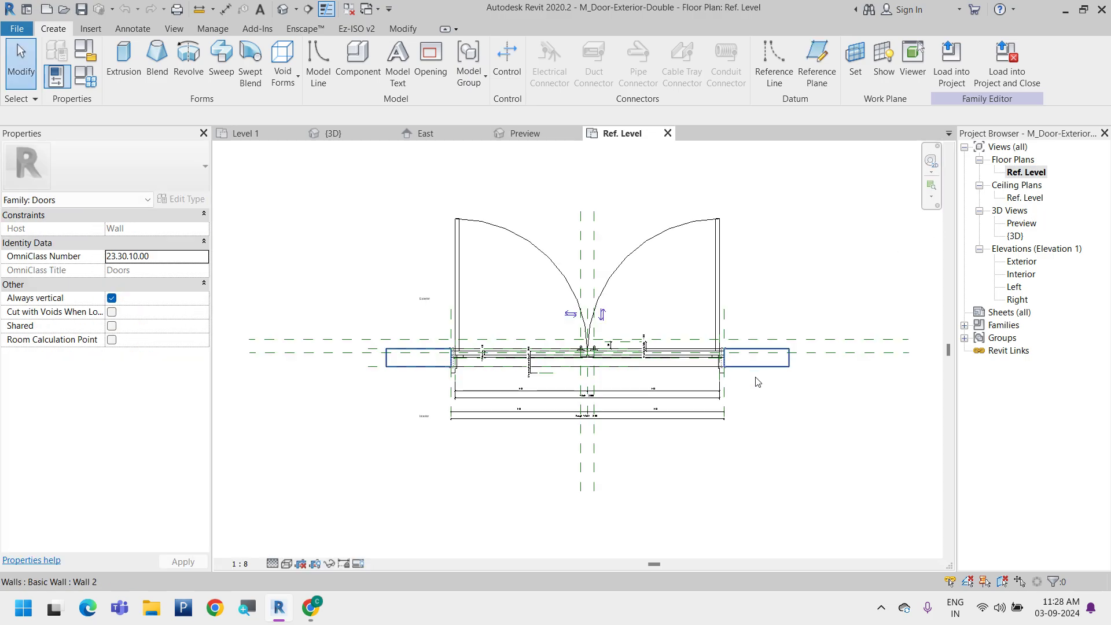
Try view scales of 1:10, 1:100 and 1:50 in the Ref. Level plan
scroll(598, 406, "up", 2)
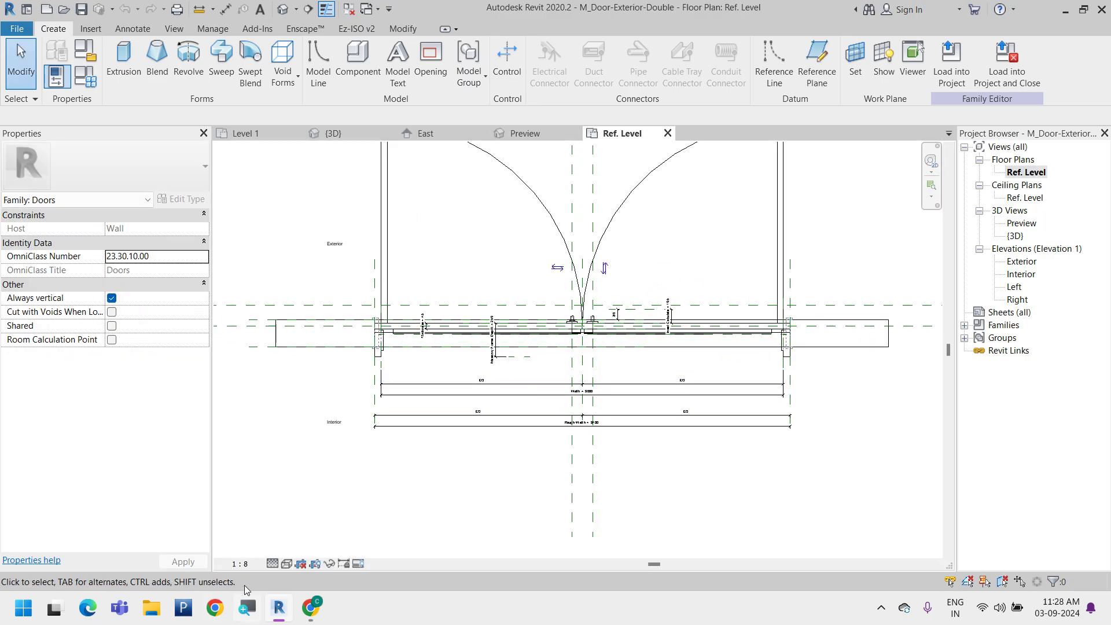
left_click(240, 564)
left_click(268, 414)
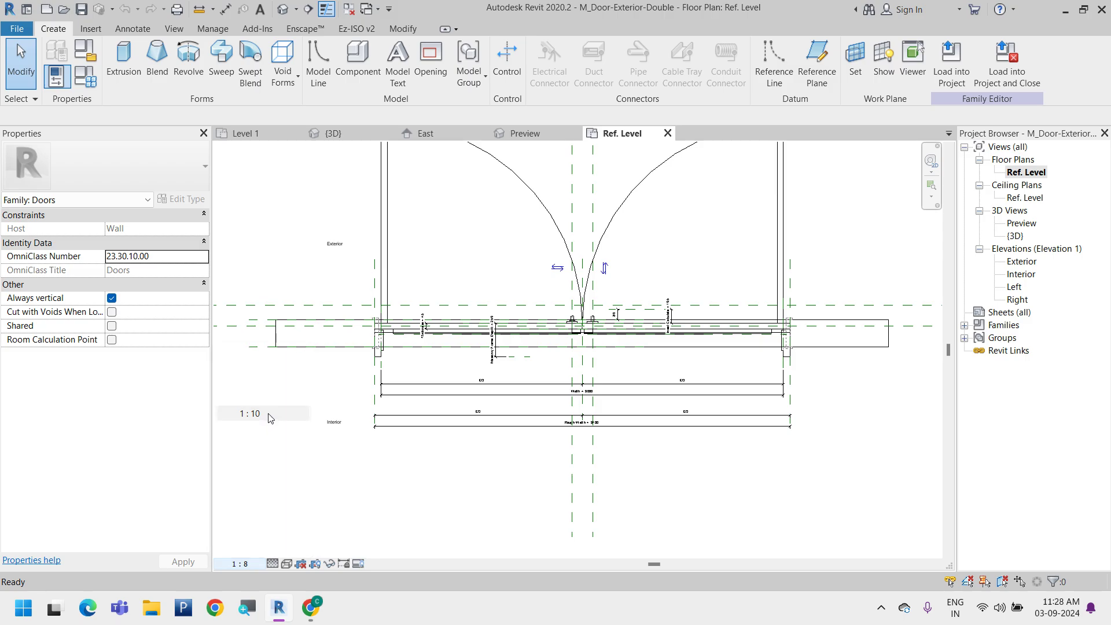
left_click(249, 563)
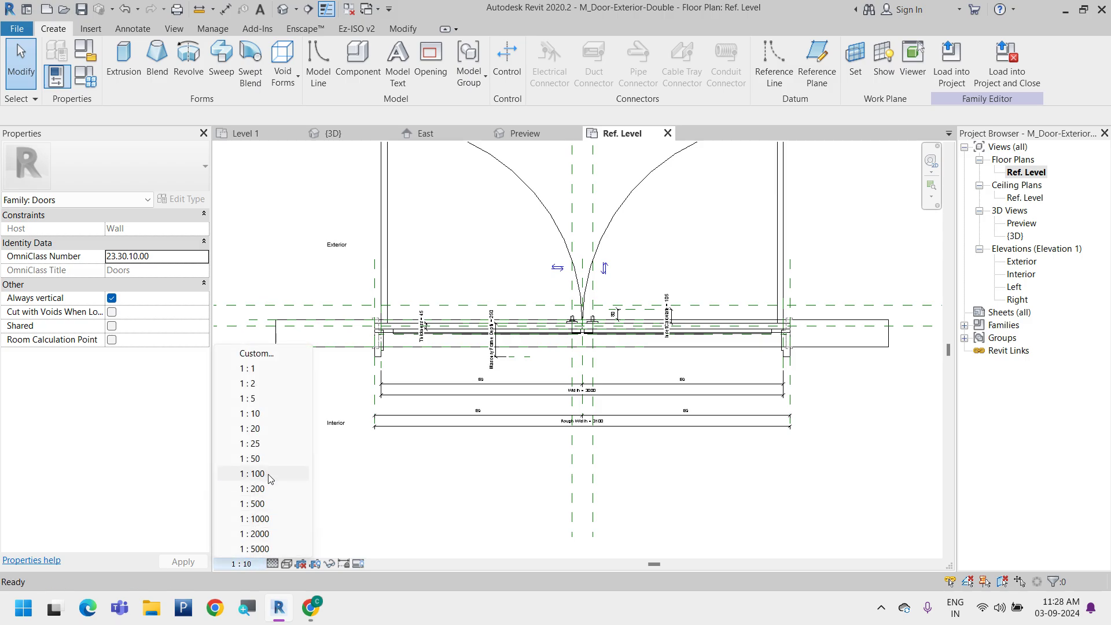
left_click(253, 474)
left_click(249, 565)
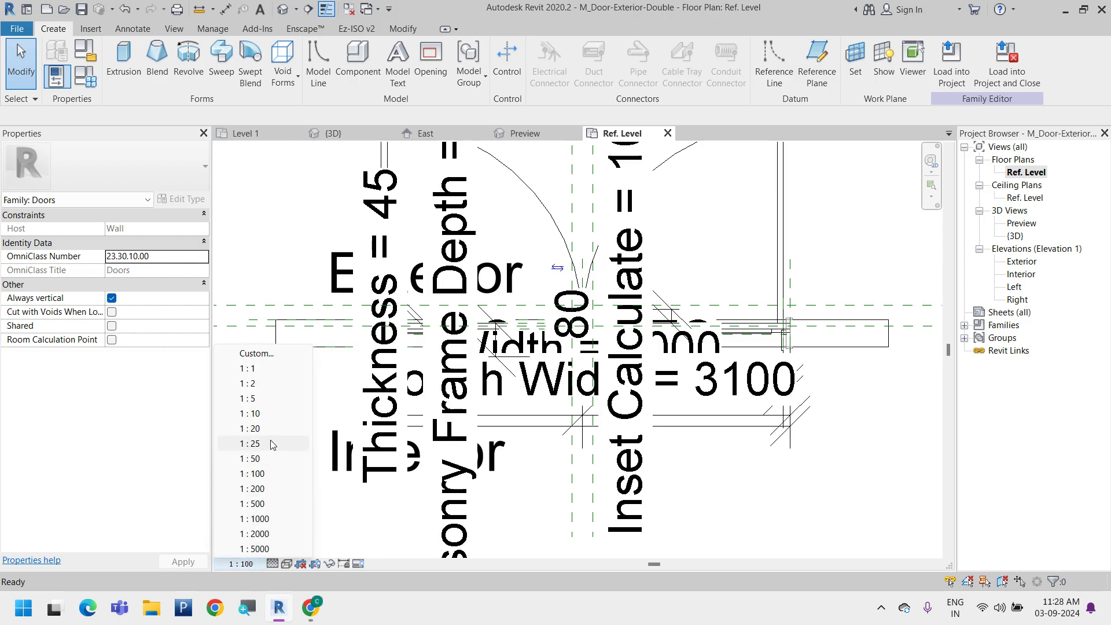
left_click(253, 460)
Move the Rough Width dimension farther below the door on the interior side, and set the view scale to 1:25
scroll(538, 336, "down", 3)
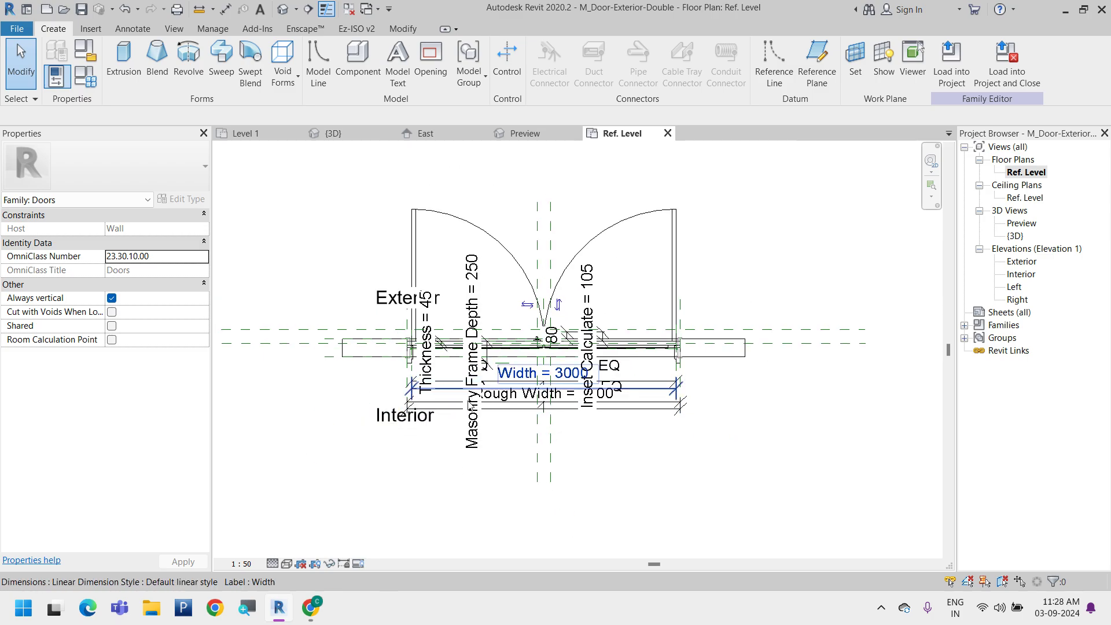
scroll(656, 345, "up", 5)
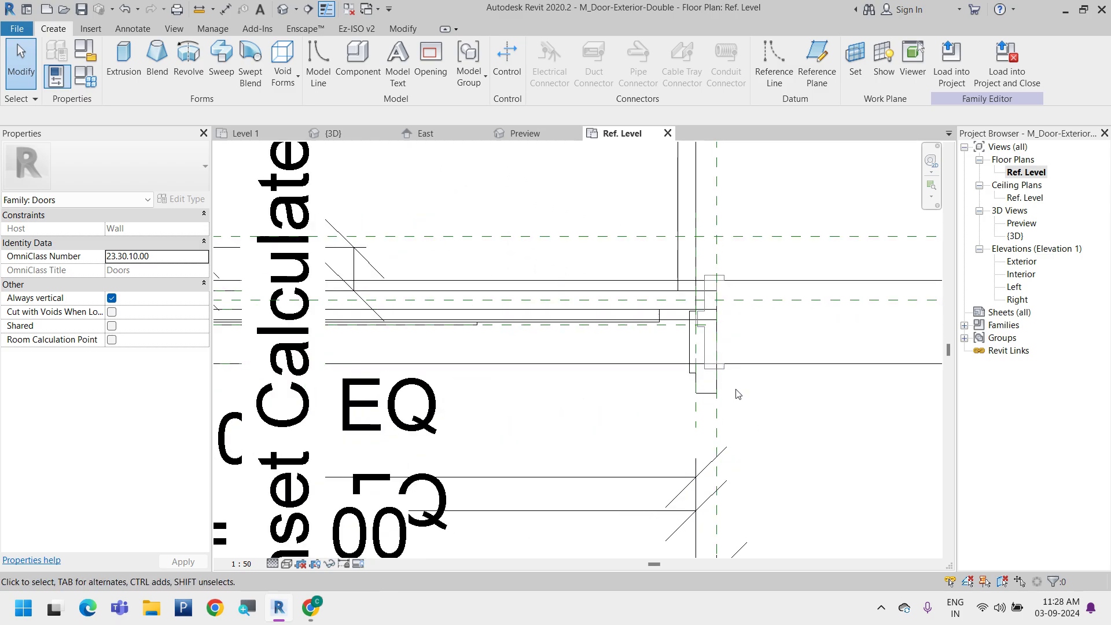
scroll(737, 389, "down", 3)
left_click_drag(716, 404, 701, 513)
left_click(241, 563)
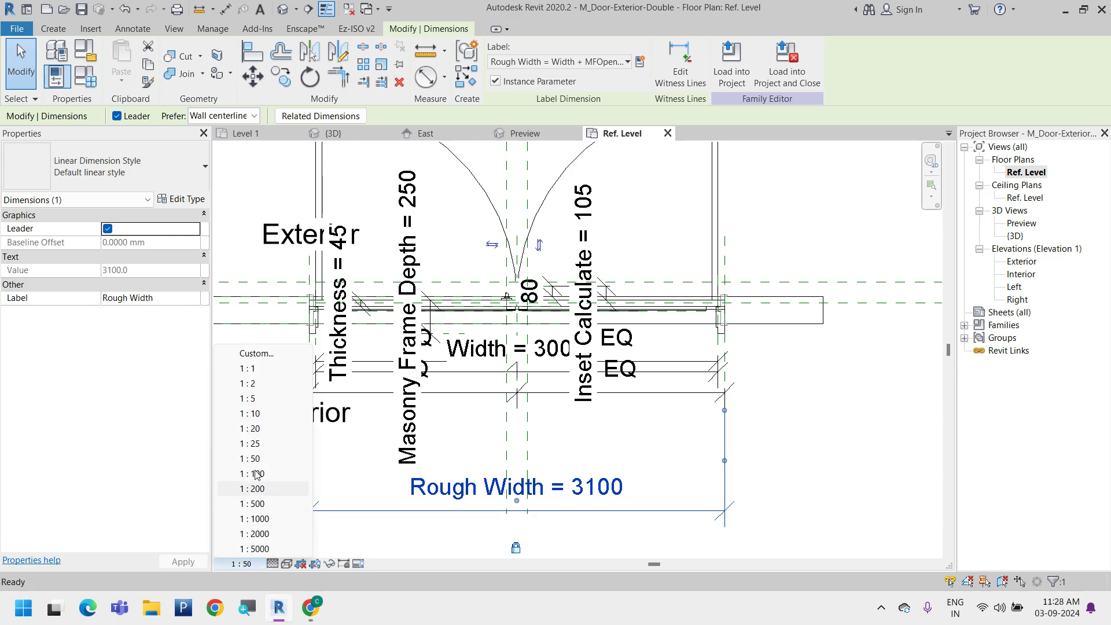
left_click(264, 443)
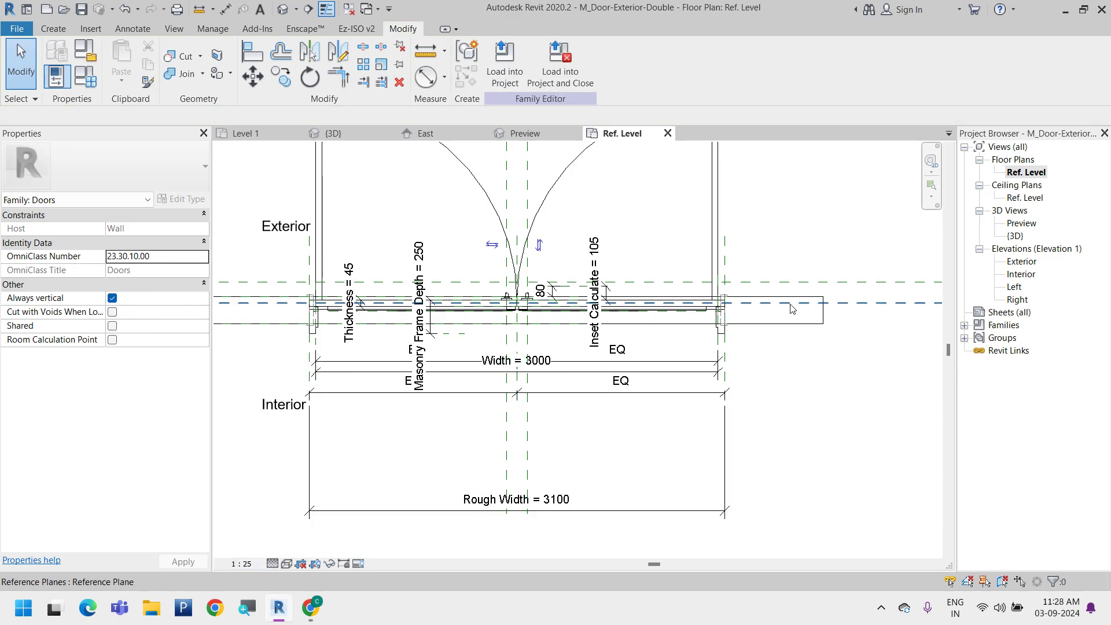
Move the outer EQ dimension just above the Rough Width dimension, and place the Width dimension above that EQ dimension
scroll(793, 301, "down", 2)
left_click_drag(737, 355, 737, 404)
scroll(734, 375, "up", 2)
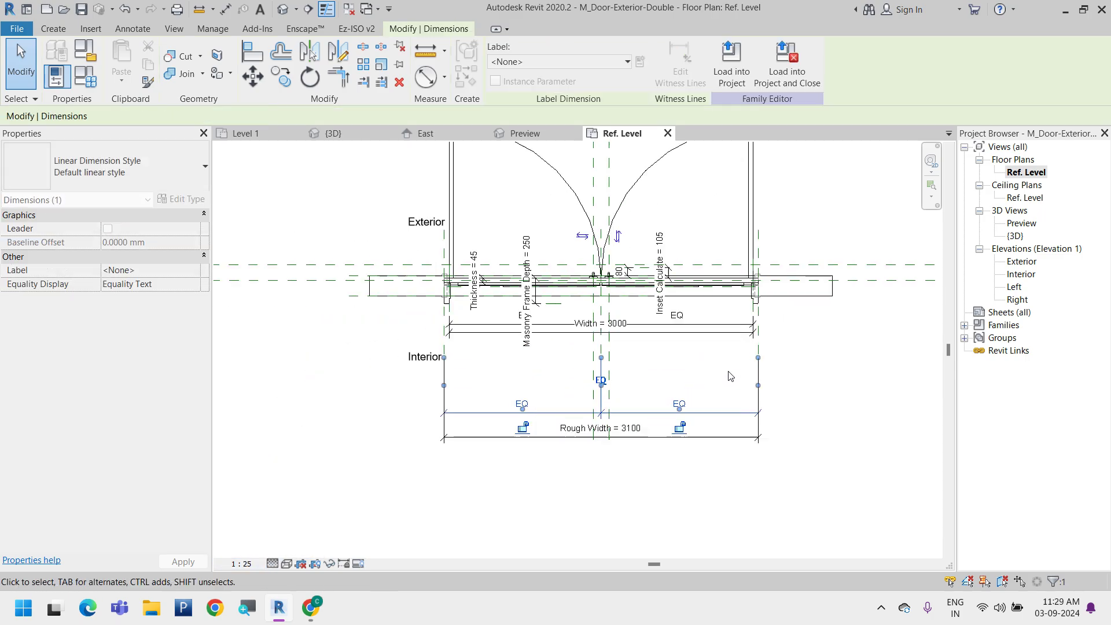
left_click_drag(706, 332, 704, 387)
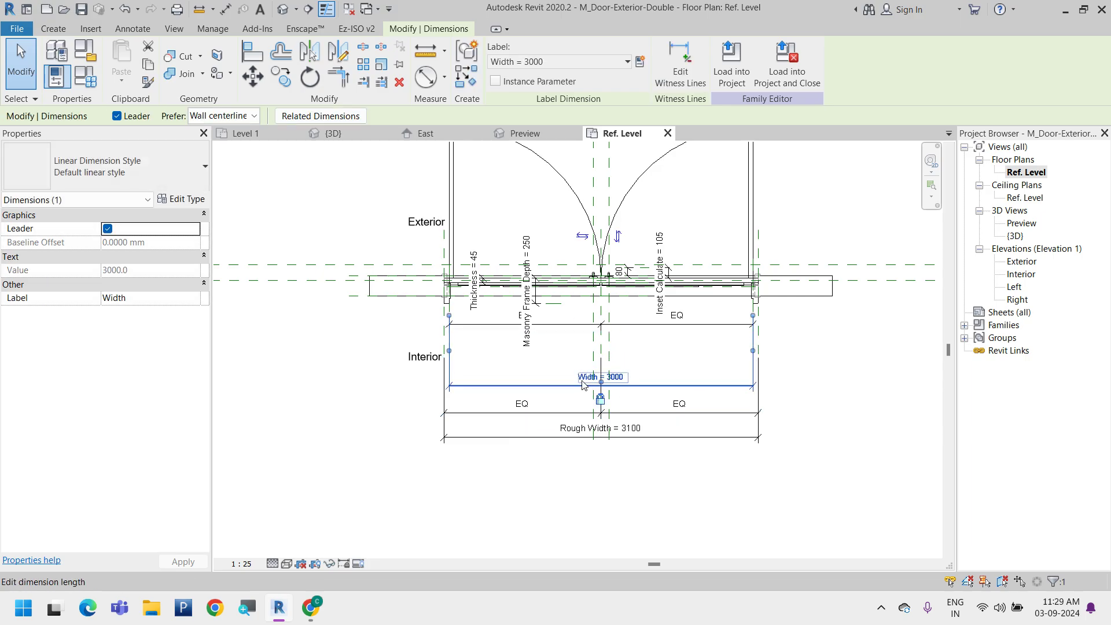
Examine where the Width dimension's witness lines meet the door frame at both jambs
scroll(494, 337, "up", 2)
scroll(450, 322, "up", 2)
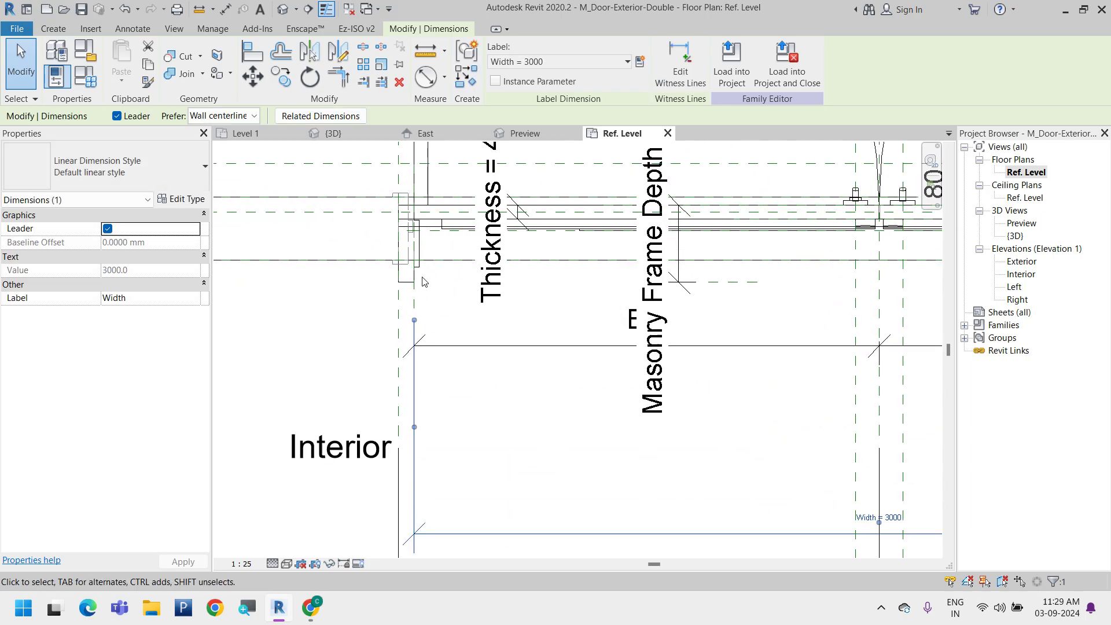
scroll(502, 315, "down", 2)
middle_click_drag(773, 343, 619, 342)
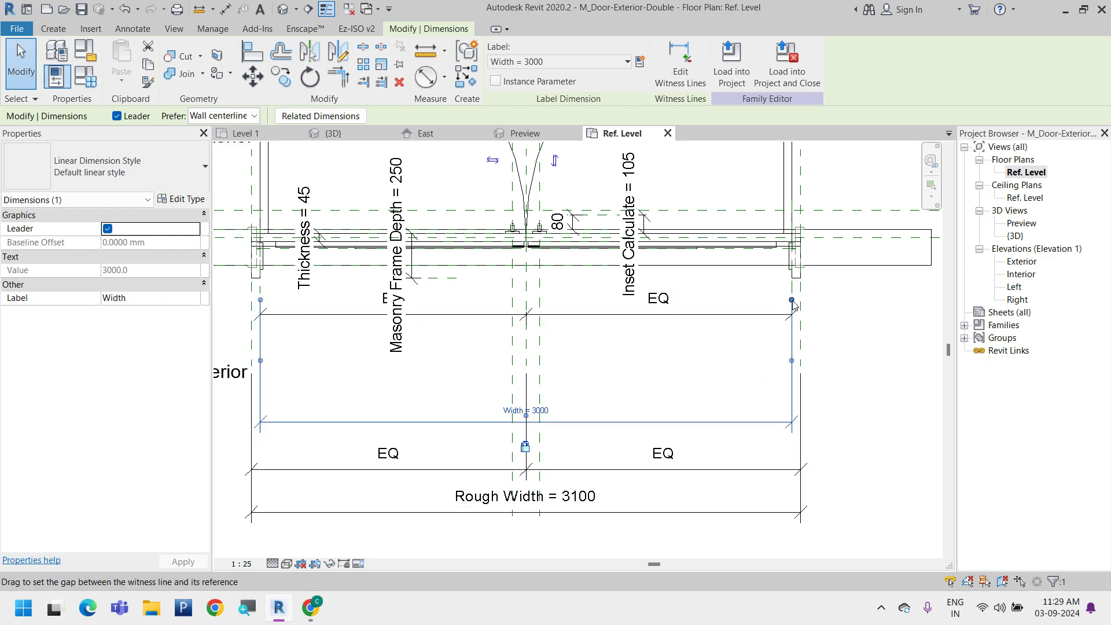
left_click_drag(792, 299, 811, 276)
left_click(860, 358)
scroll(651, 333, "down", 2)
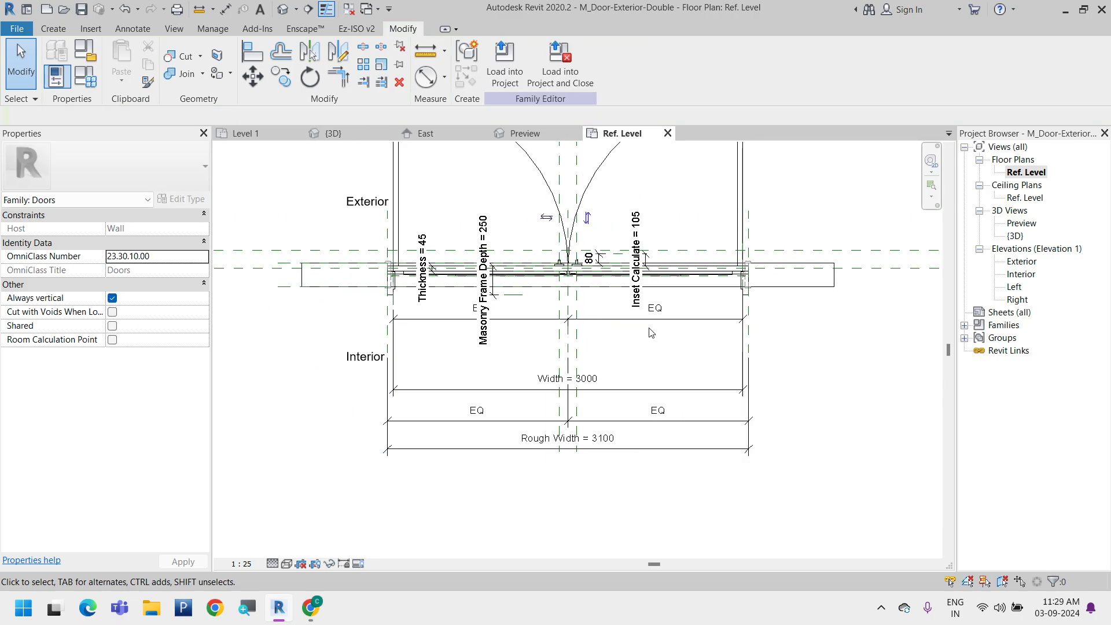
Review the Rough Width dimension's label formula and the family's other available label parameters
left_click(652, 447)
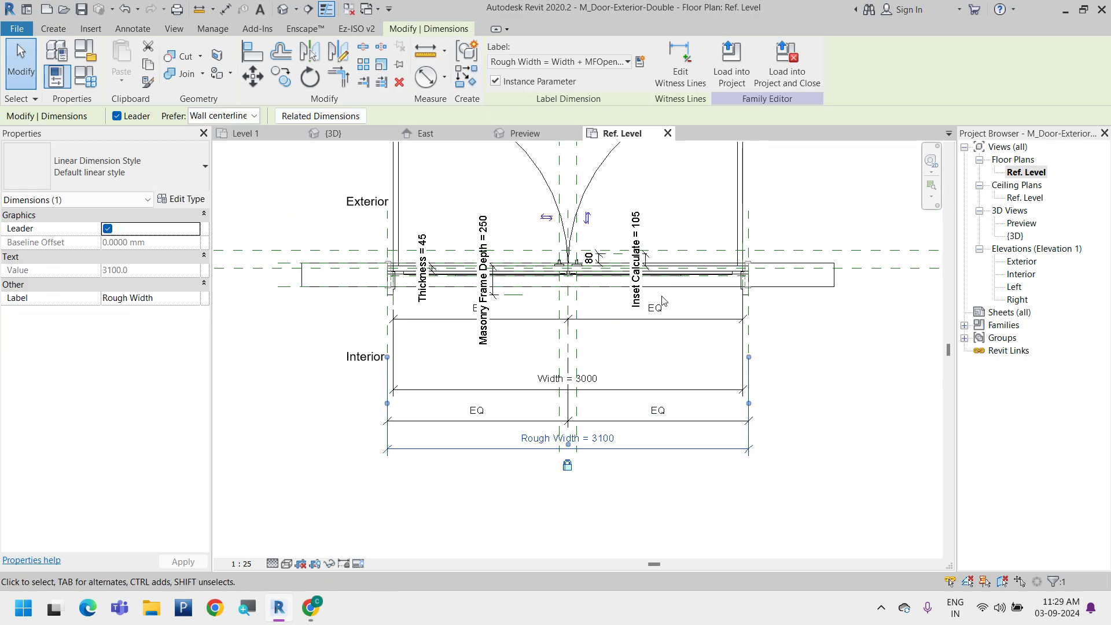
left_click(627, 61)
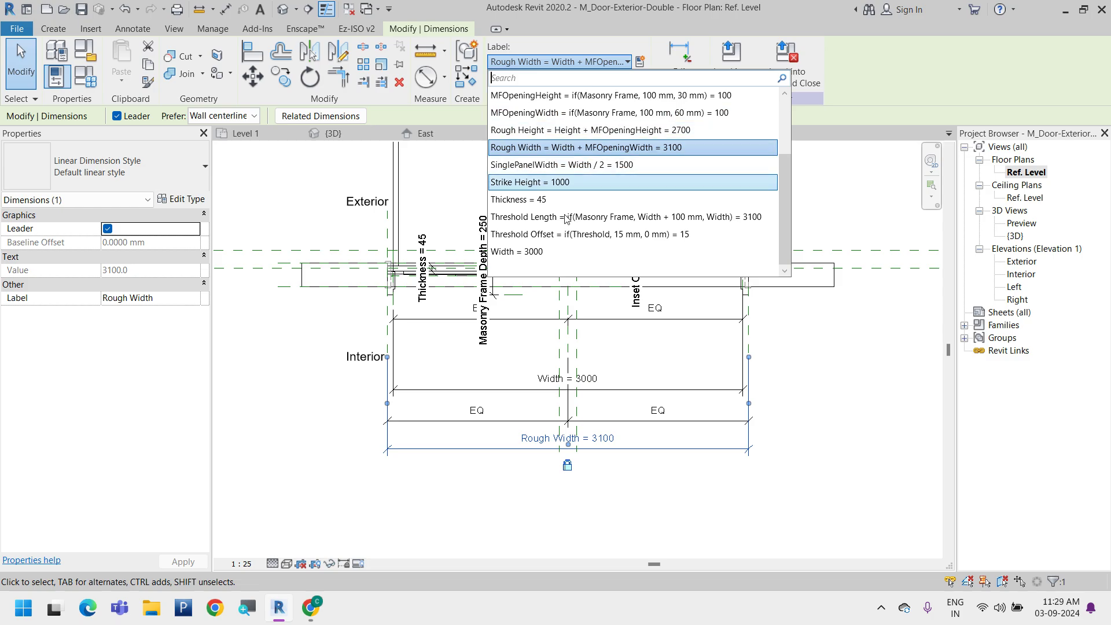
scroll(553, 258, "up", 2)
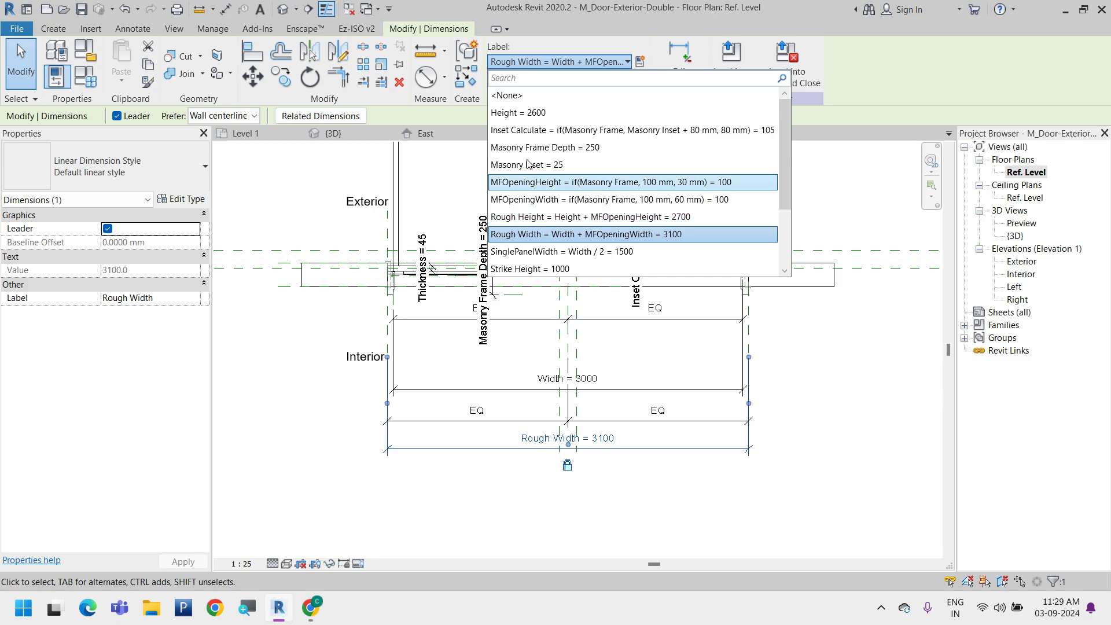
left_click(819, 417)
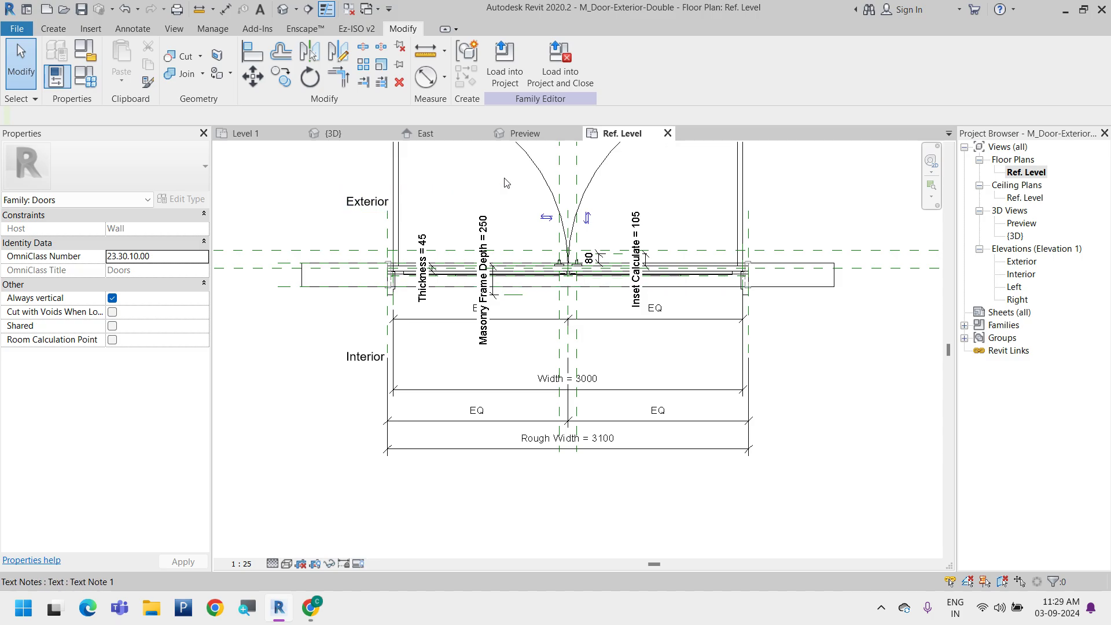
Try to load the double door family into the project and close it, then cancel the overwrite
left_click(83, 10)
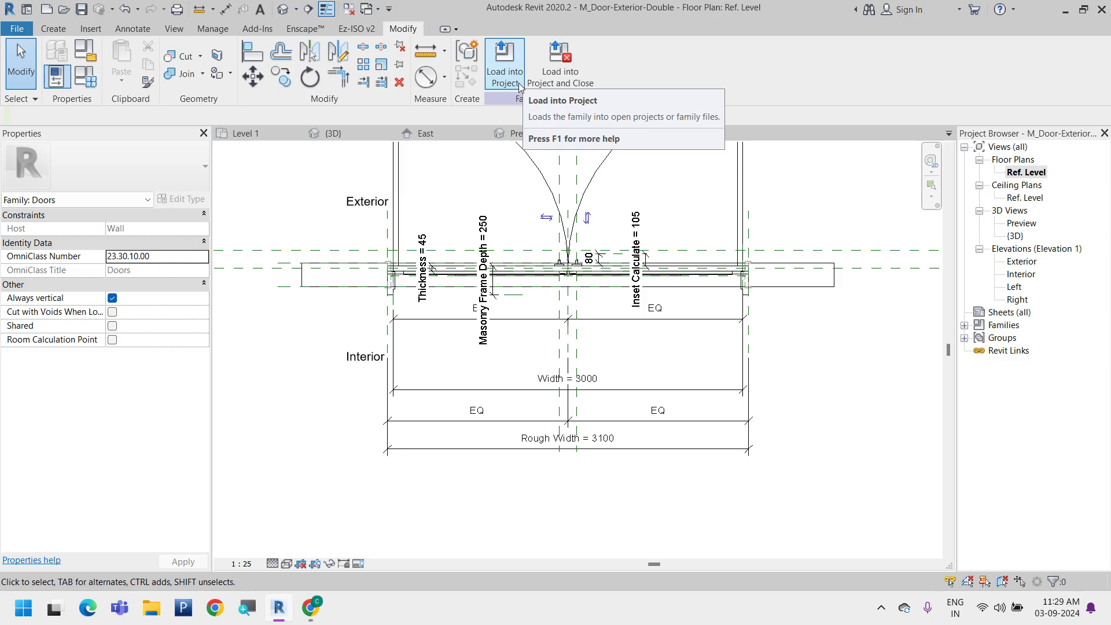
left_click(568, 81)
left_click(586, 310)
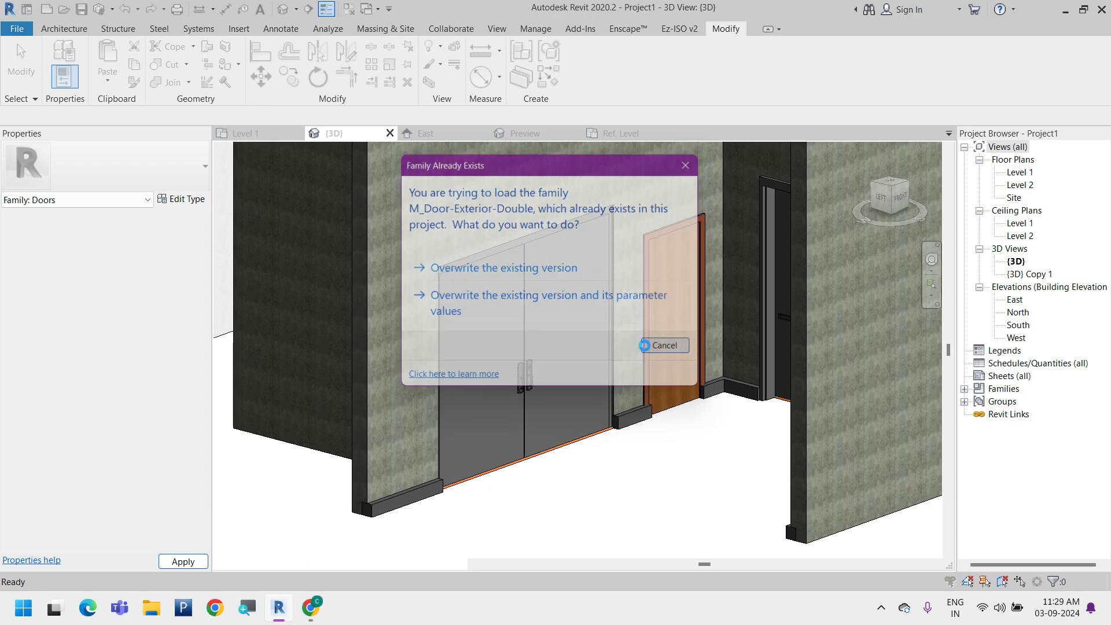
left_click(660, 346)
left_click(649, 324)
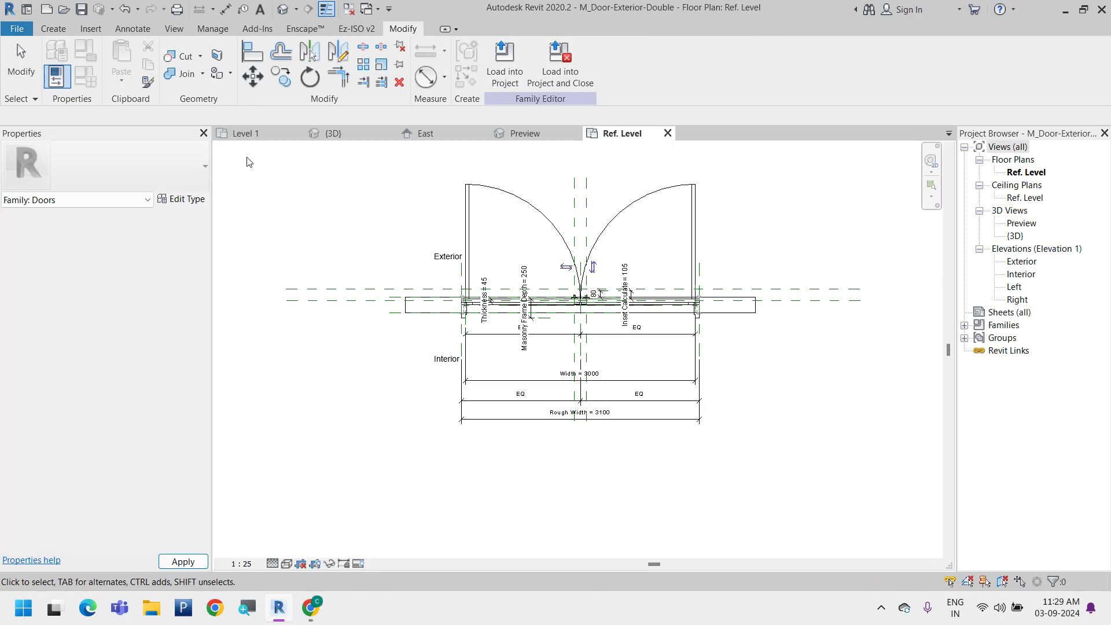
Look at the doors in the project's Level 1 plan, and close the door family's Ref. Level view
left_click(246, 133)
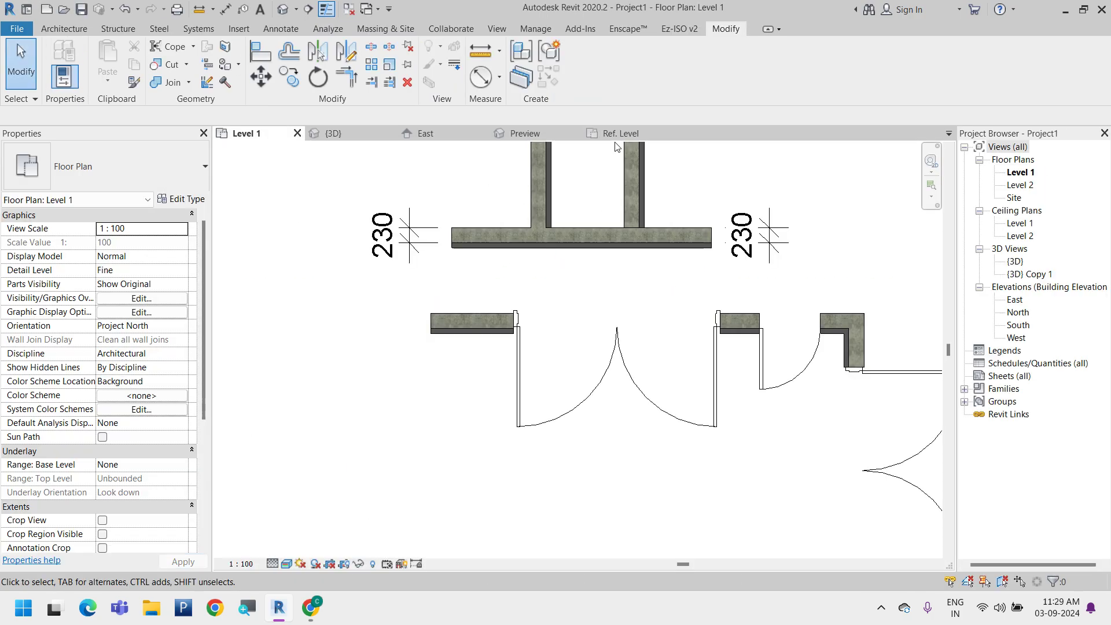
left_click(623, 145)
left_click(625, 135)
left_click(667, 133)
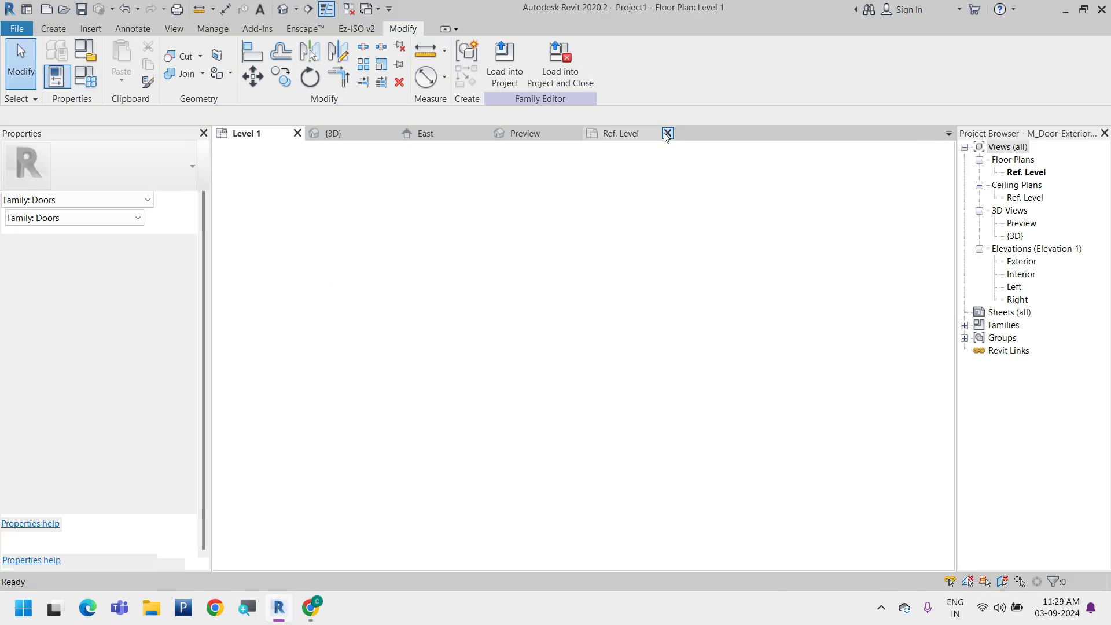
Open the type properties of the upper double door in the Level 1 plan and review its type parameters
scroll(469, 348, "down", 5)
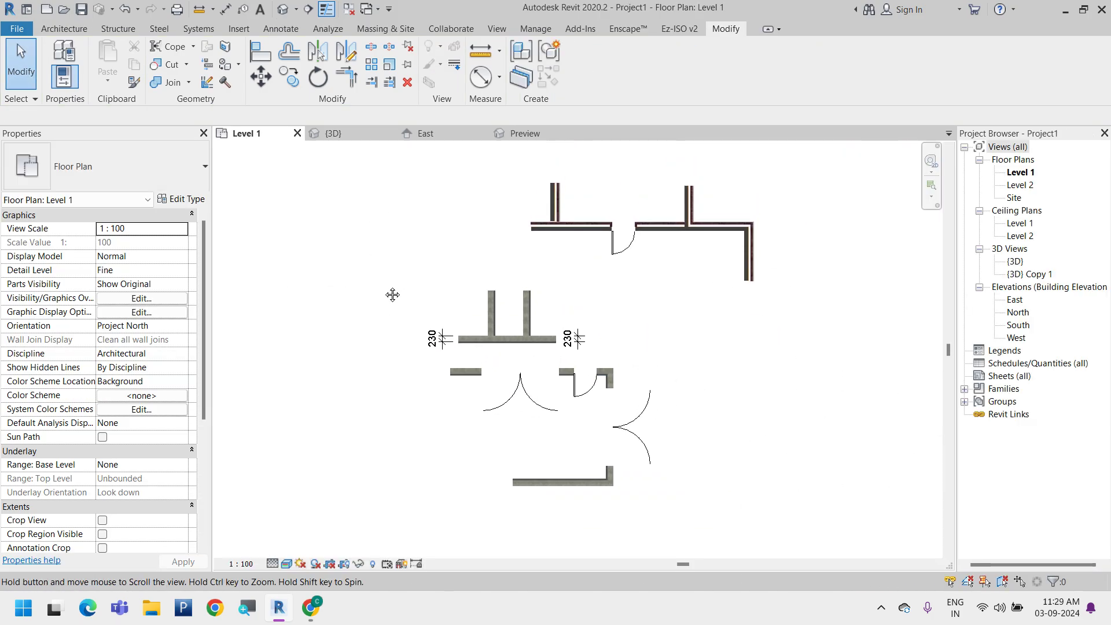
left_click(63, 29)
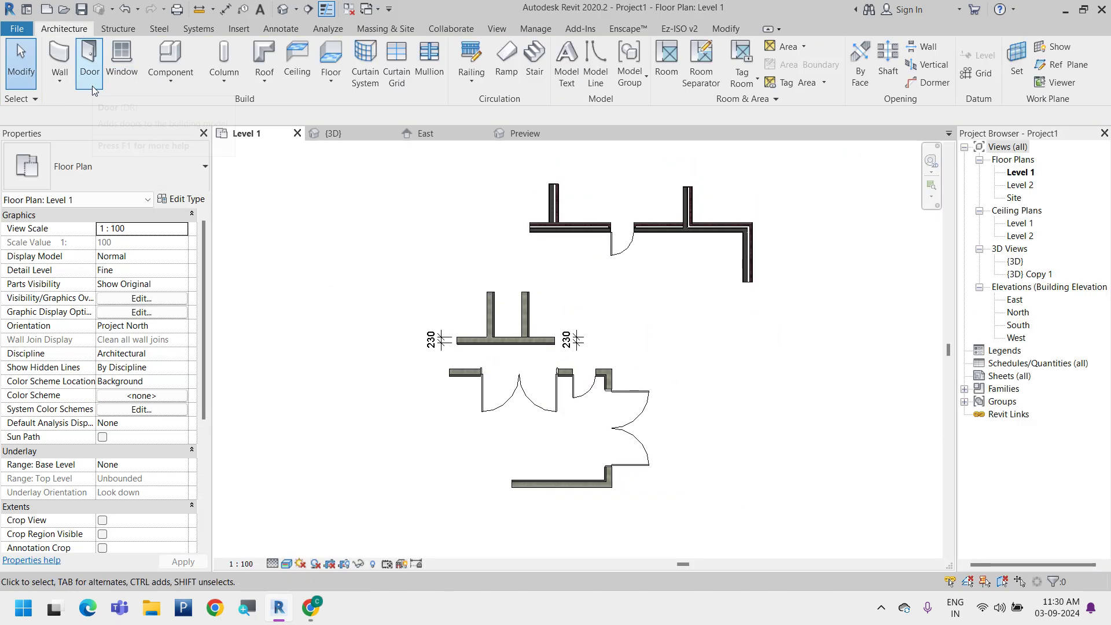
left_click(92, 86)
key("Escape")
left_click(520, 394)
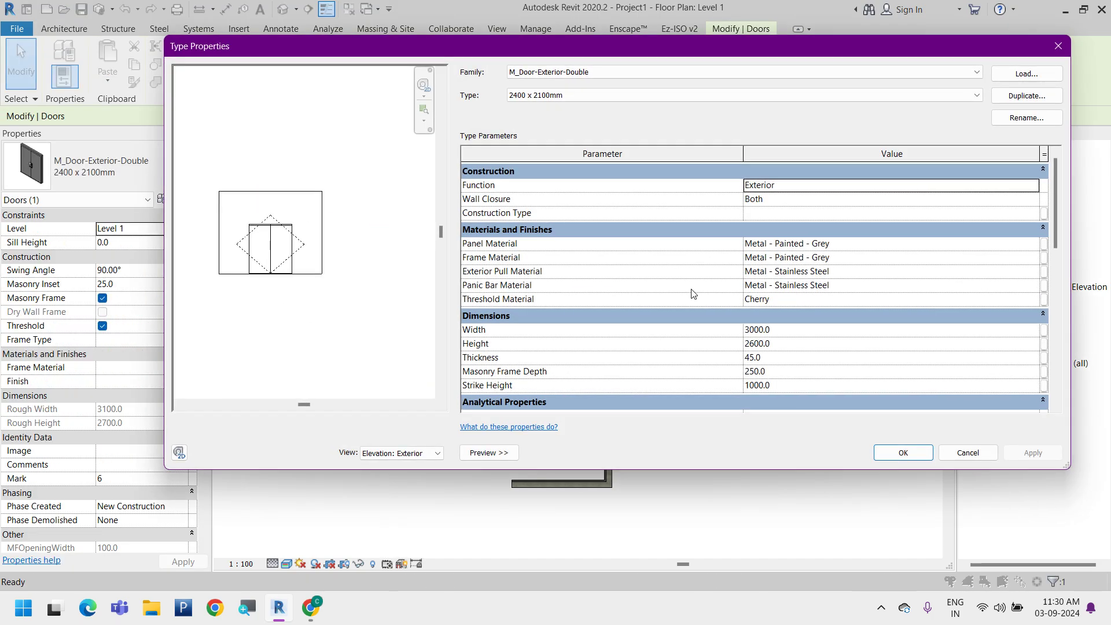
left_click_drag(890, 52, 730, 63)
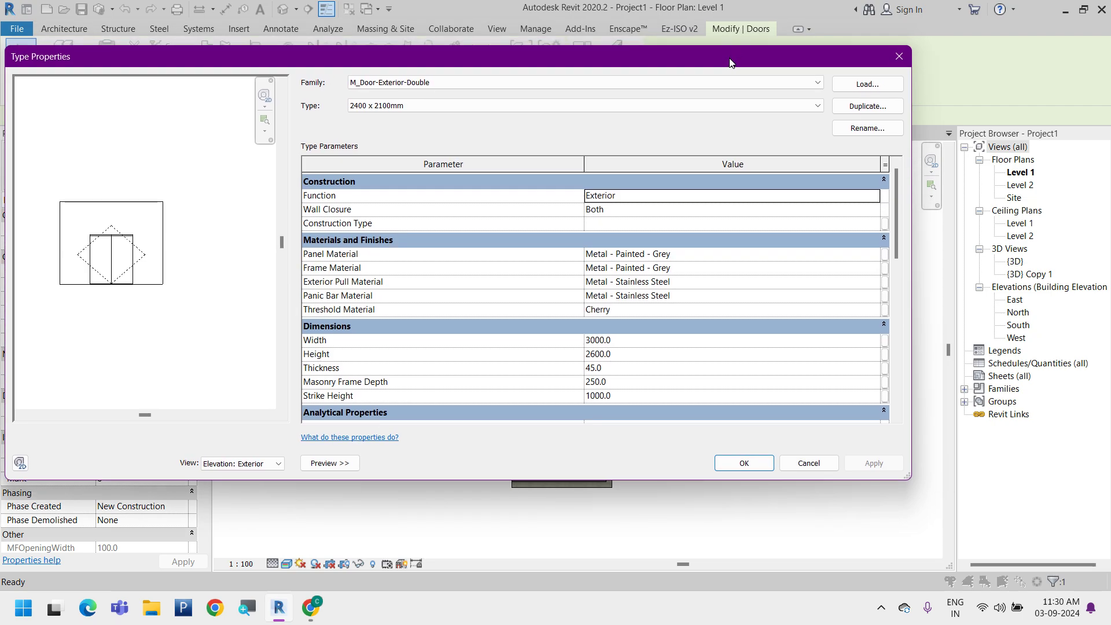
scroll(503, 337, "down", 10)
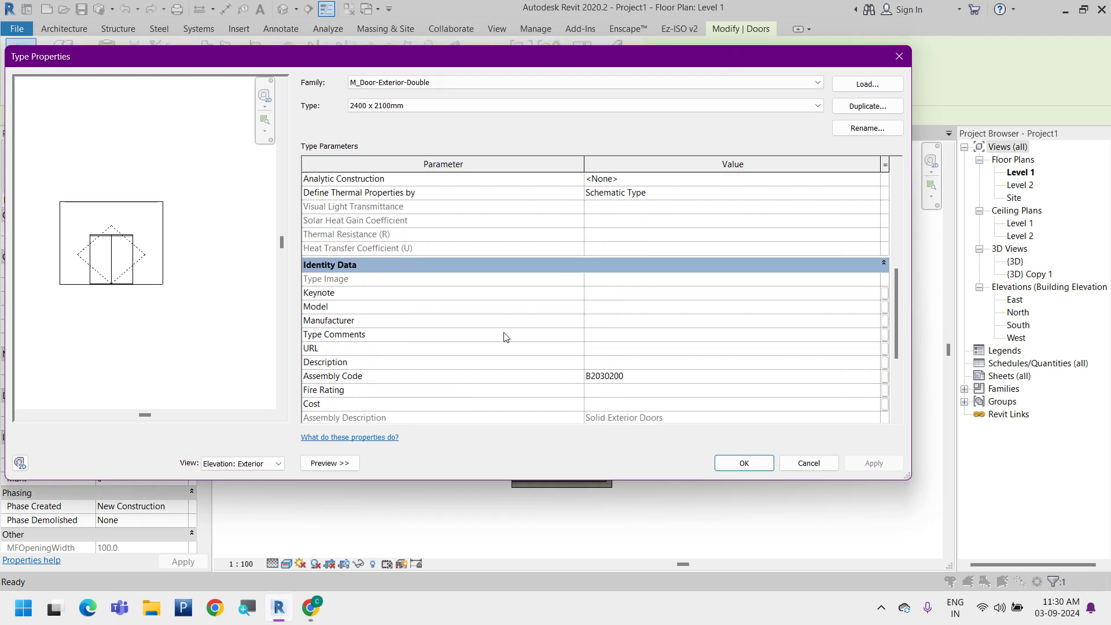
scroll(503, 336, "up", 4)
scroll(508, 346, "down", 4)
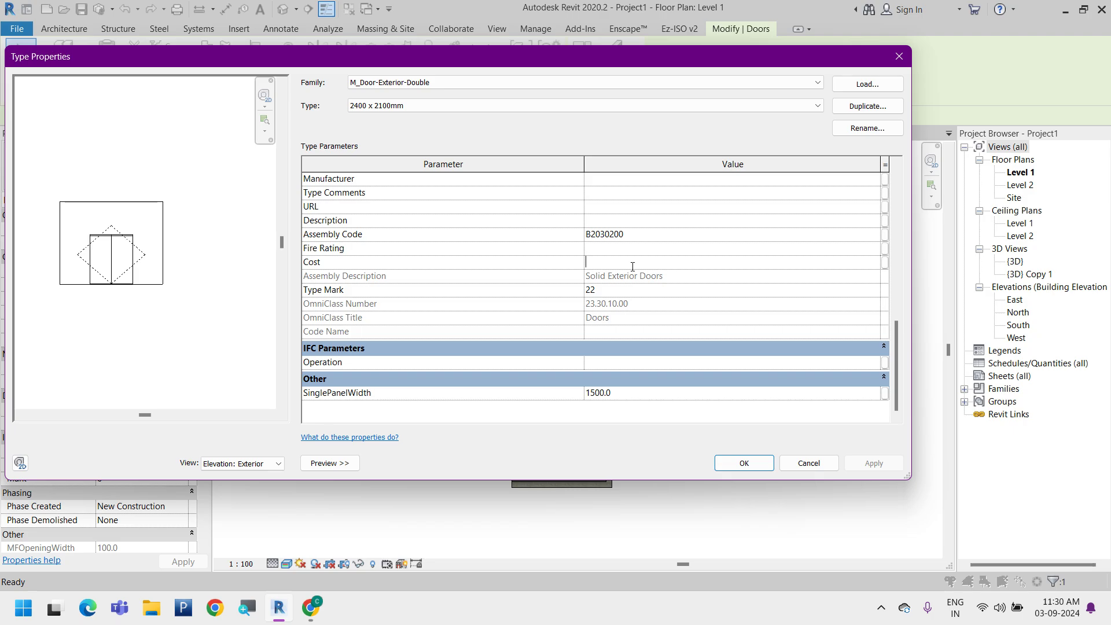
scroll(592, 308, "up", 1)
Check the door type's Manufacturer, Type Comments, URL, Fire Rating and Cost fields, and close the type properties without applying changes
left_click(650, 224)
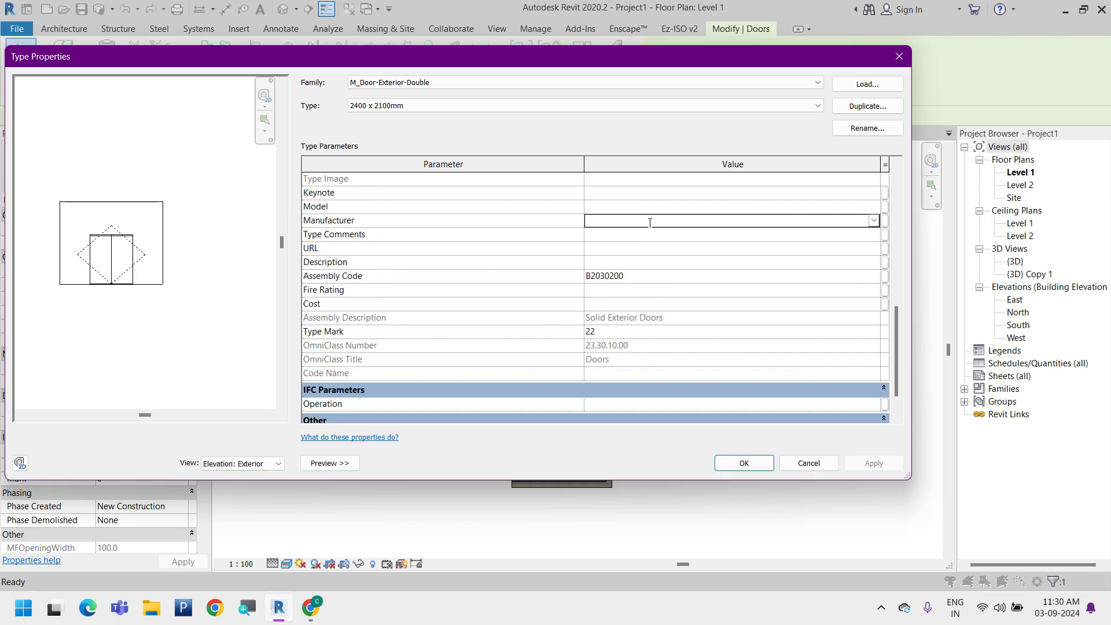
left_click(638, 237)
left_click(638, 250)
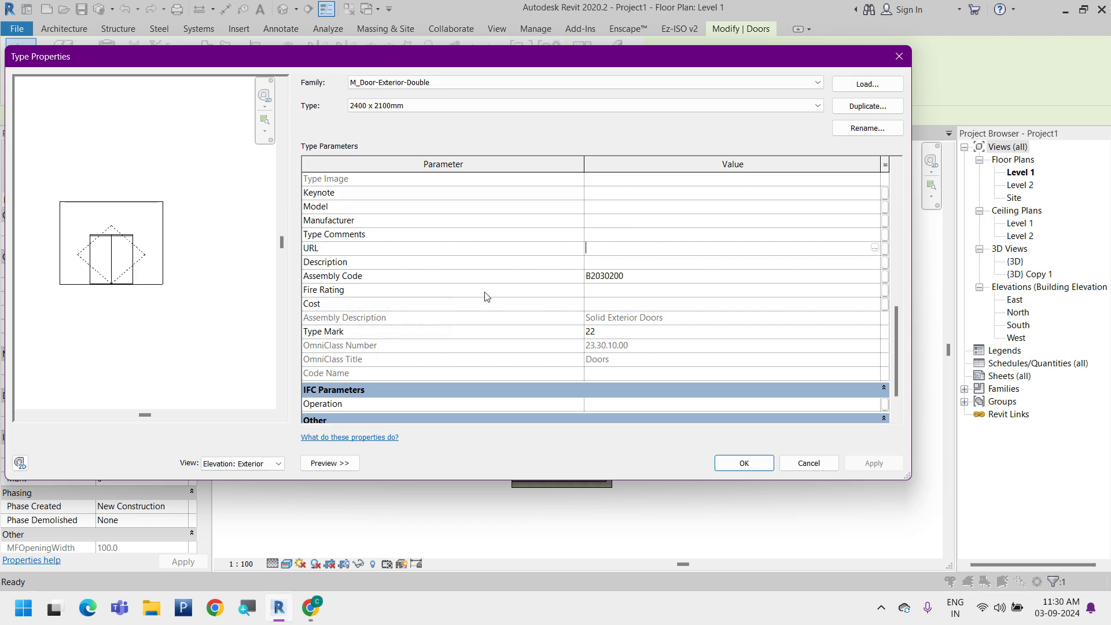
left_click(616, 289)
left_click(874, 291)
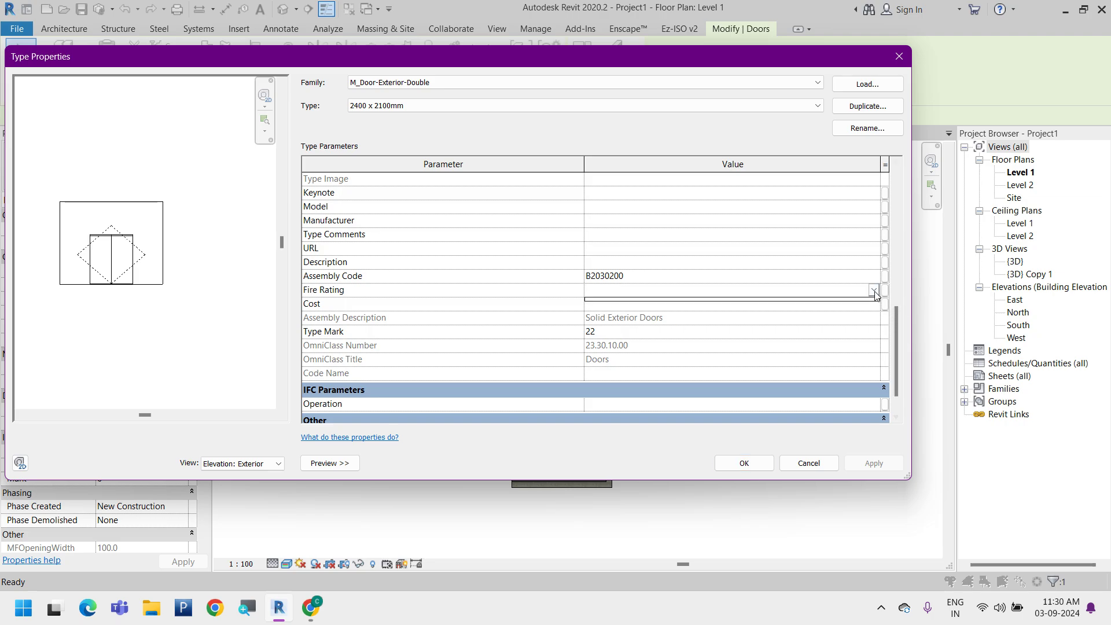
left_click(875, 290)
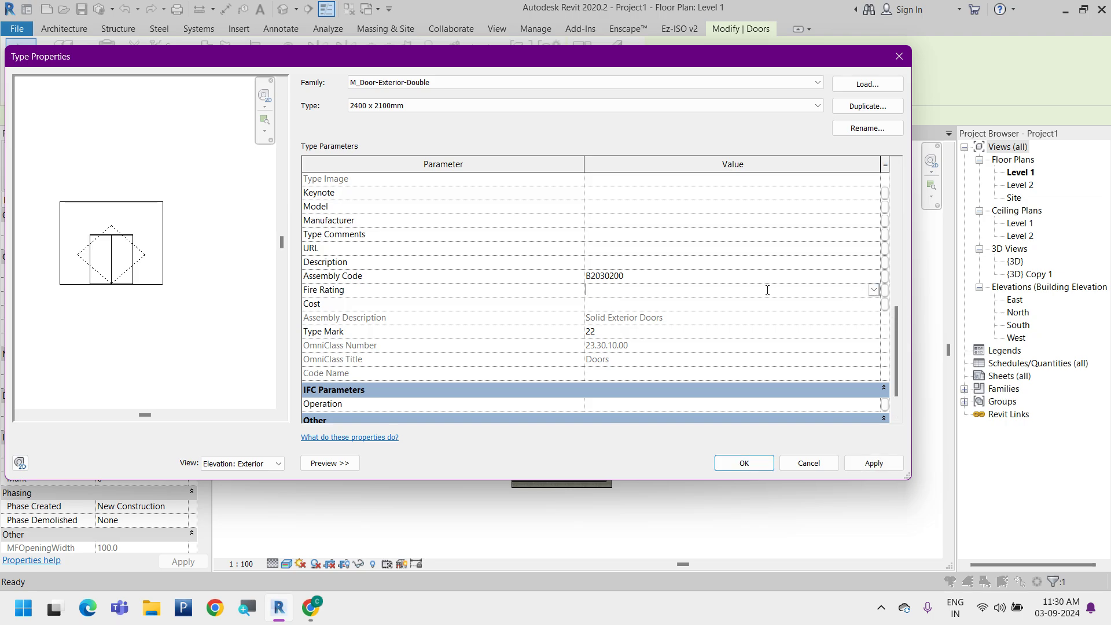
left_click(605, 303)
scroll(639, 345, "up", 10)
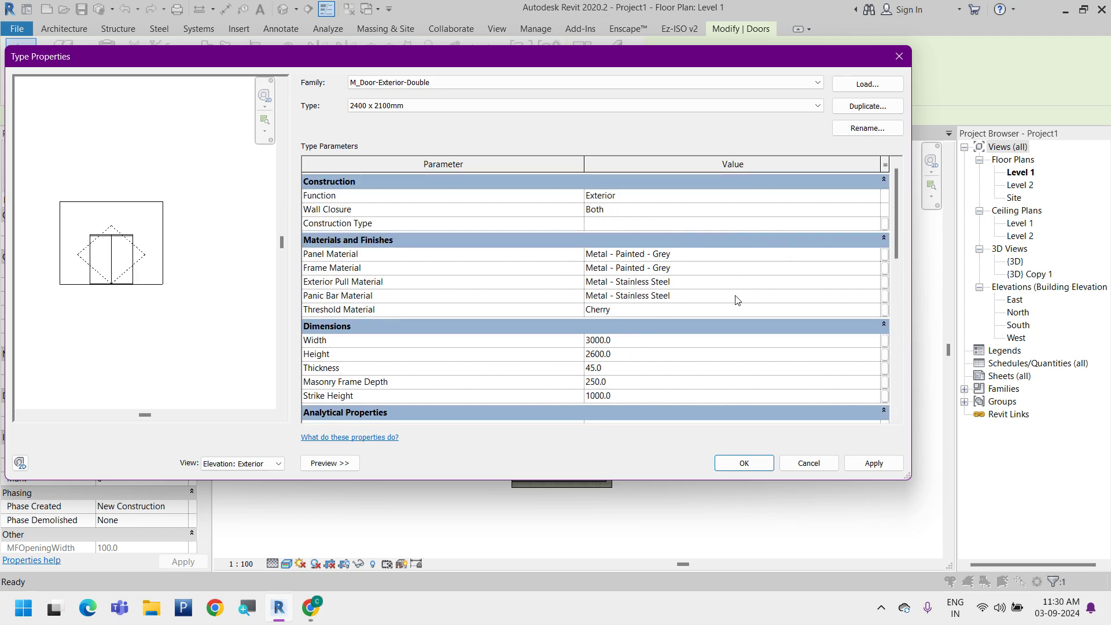
left_click(807, 467)
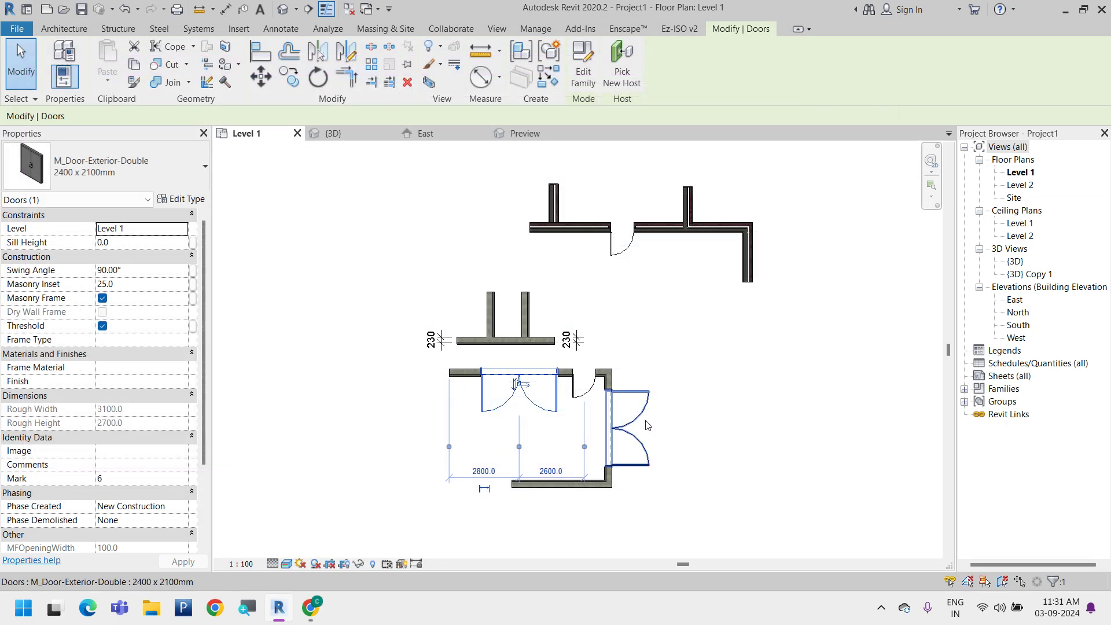
Open the double door family for editing and check its Doors category in Family Category and Parameters without changing it
left_click(592, 76)
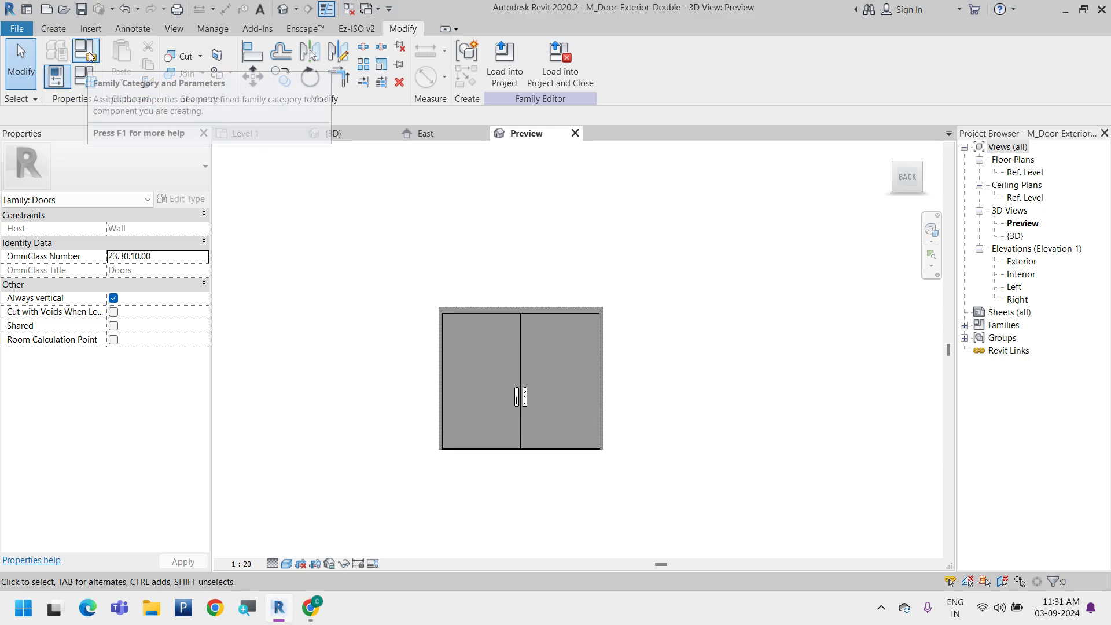
left_click(56, 76)
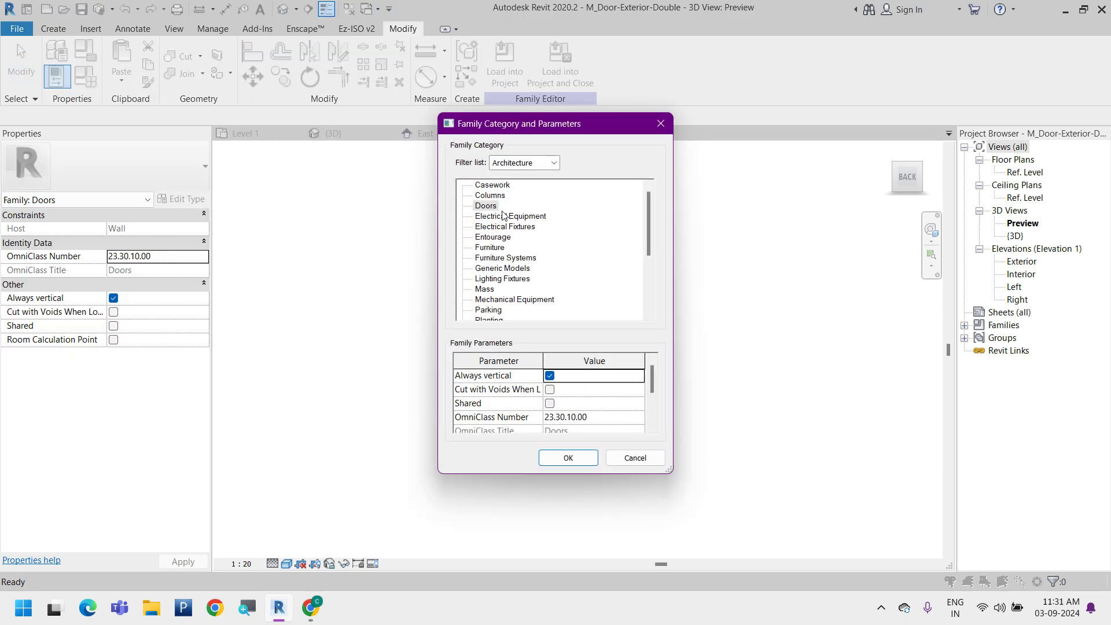
left_click(489, 207)
key("Escape")
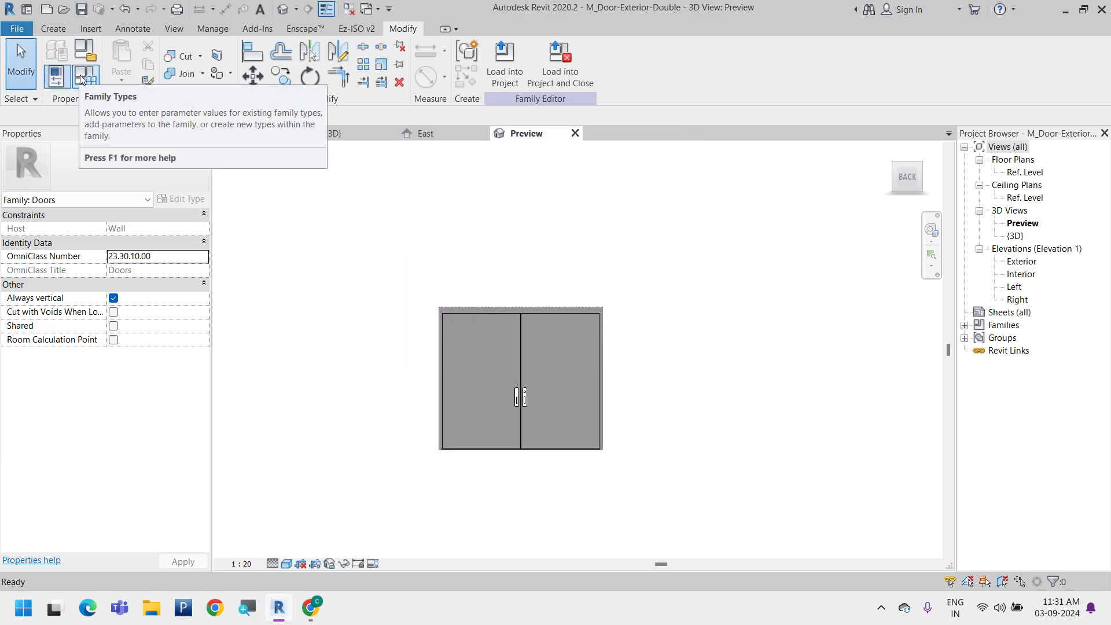
Review the door family's parameters, values and formulas in Family Types, and leave without changes
left_click(81, 78)
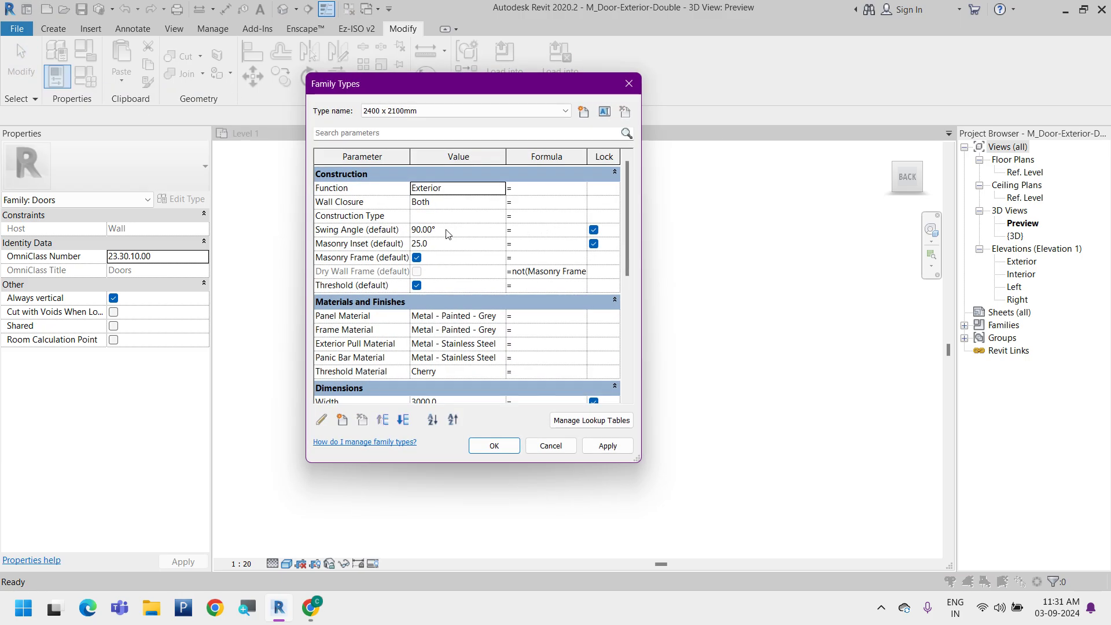
scroll(443, 250, "down", 5)
scroll(441, 250, "down", 5)
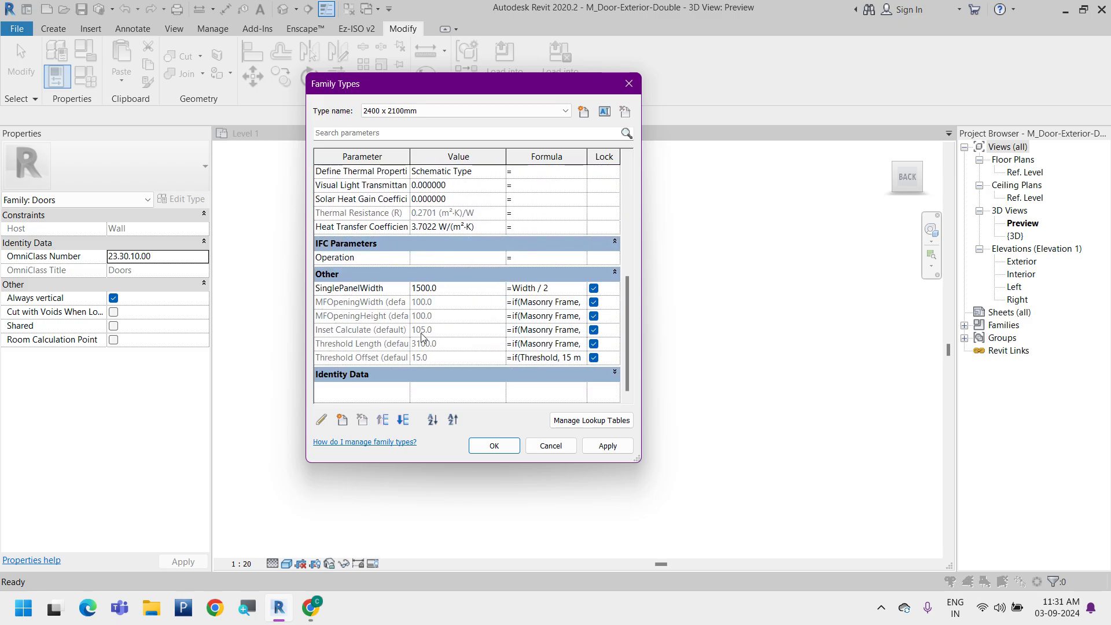
scroll(422, 337, "up", 3)
scroll(425, 337, "up", 6)
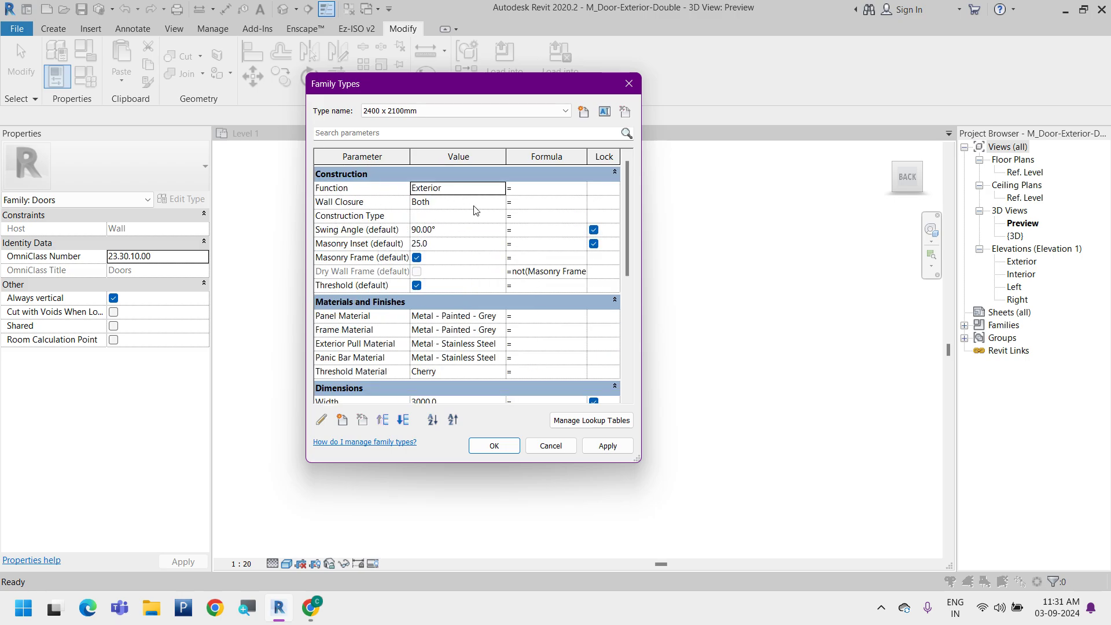
scroll(356, 239, "down", 3)
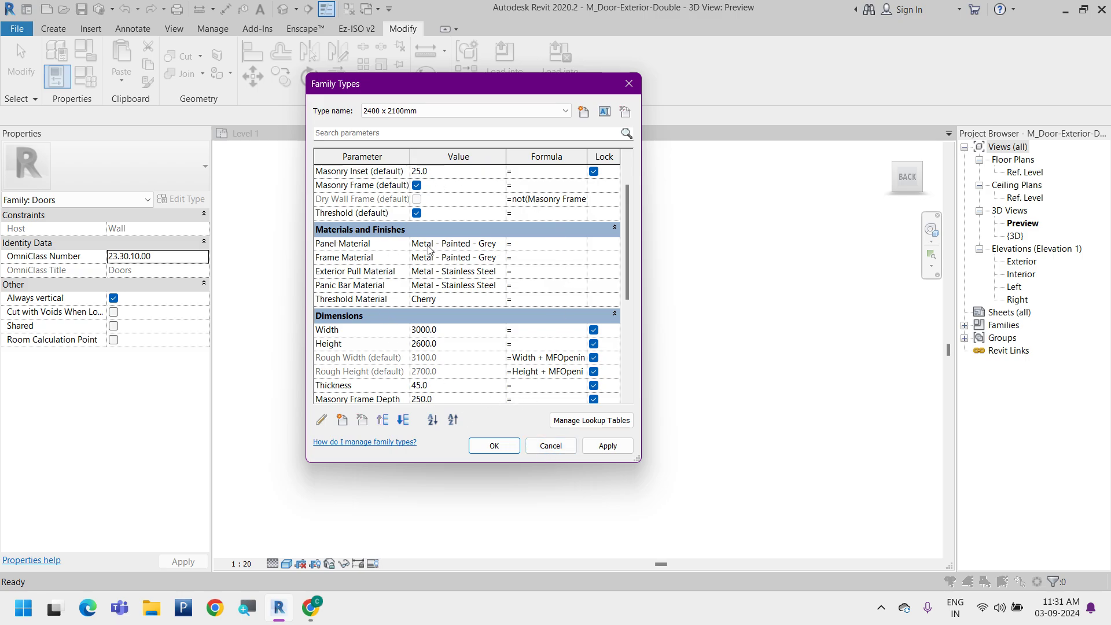
left_click(551, 446)
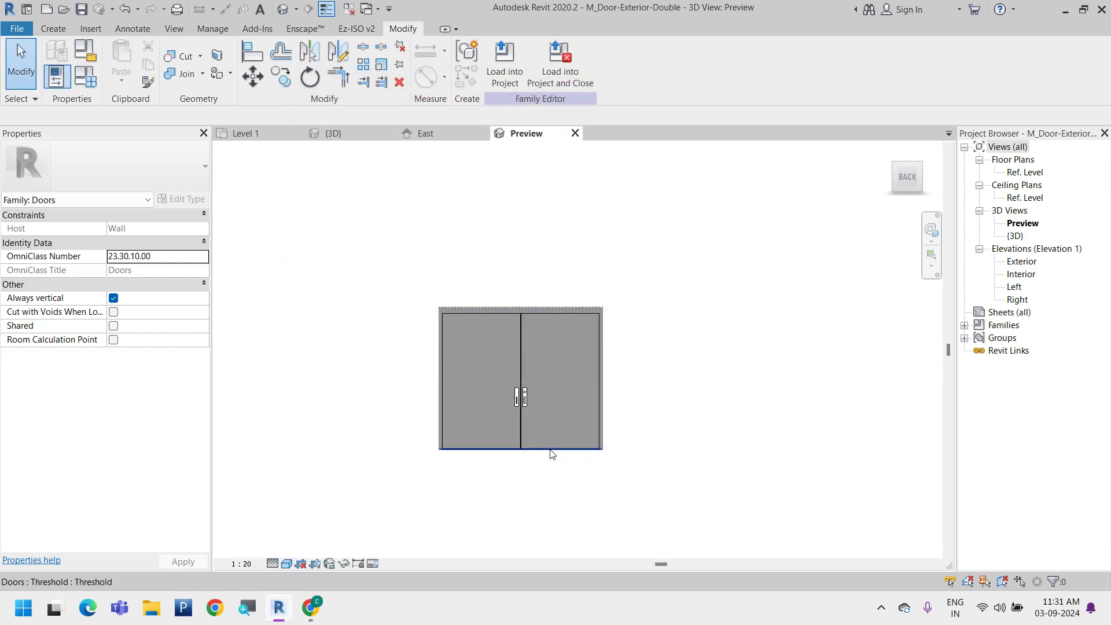
Close the double door family without saving and switch to the project's 3D view
left_click(575, 133)
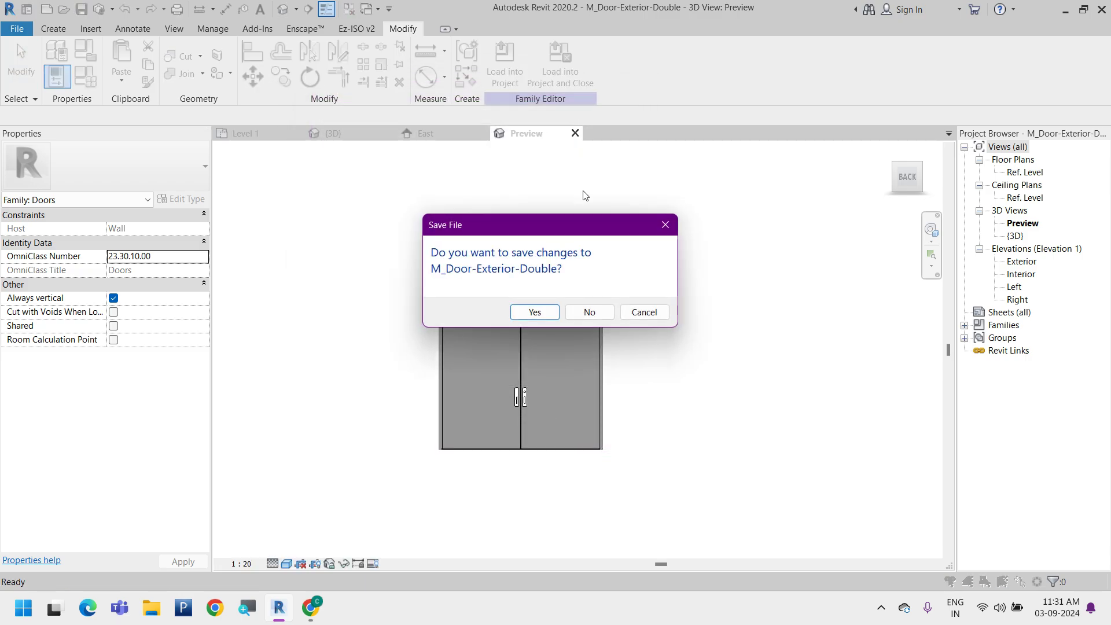
left_click(602, 316)
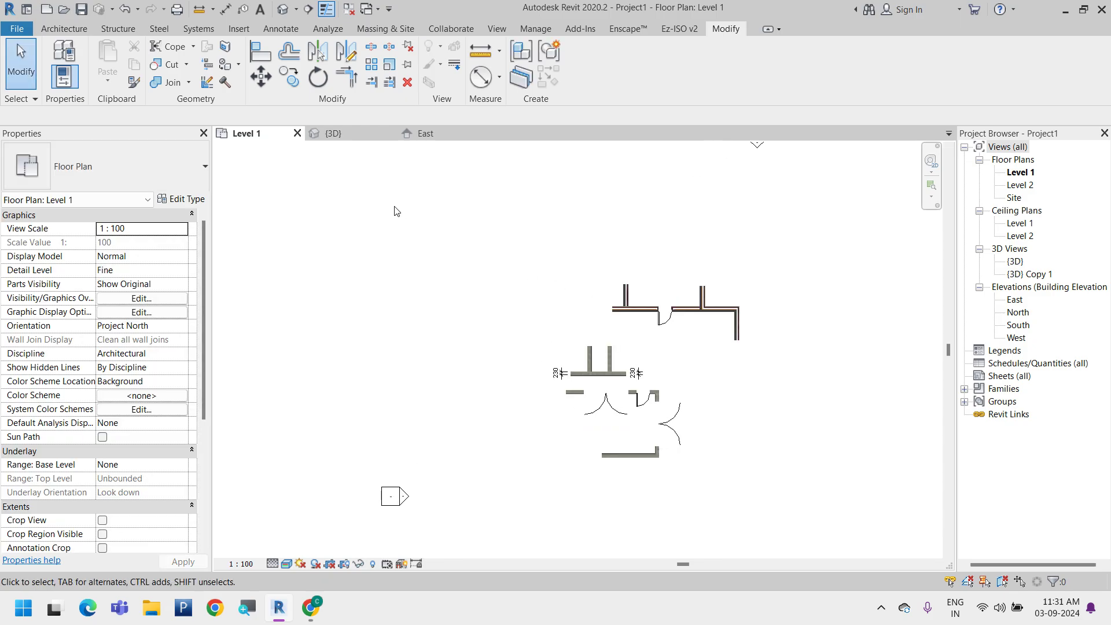
left_click(345, 132)
scroll(430, 366, "down", 4)
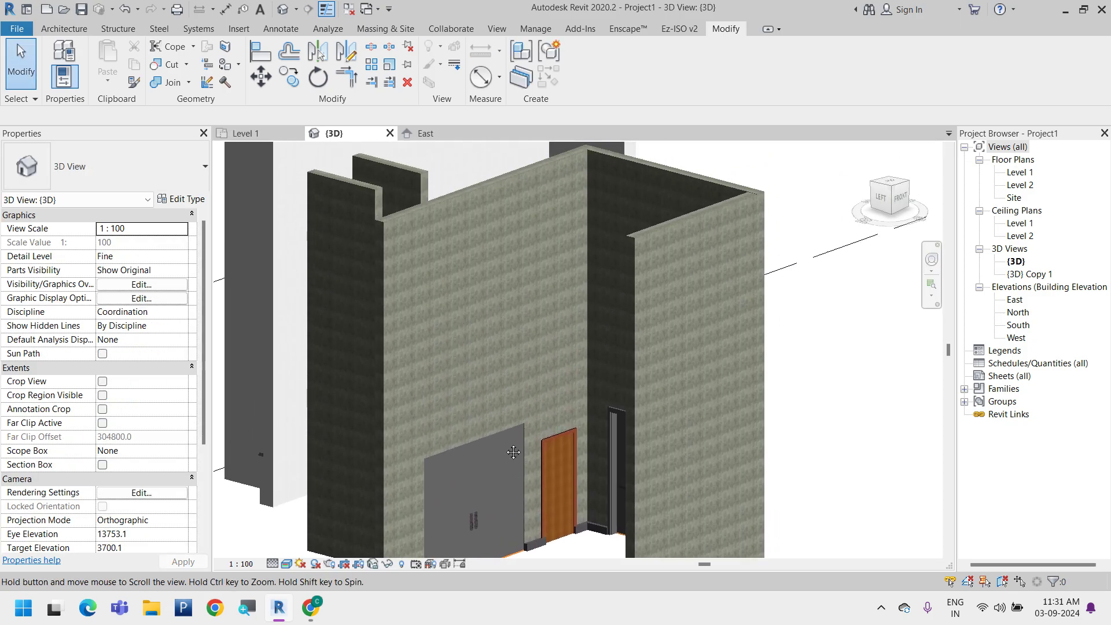
Place an M_Fixed 0406 x 0610mm window on the front block wall, about 1500 mm from its near end and 1583 mm above Level 2
left_click(64, 28)
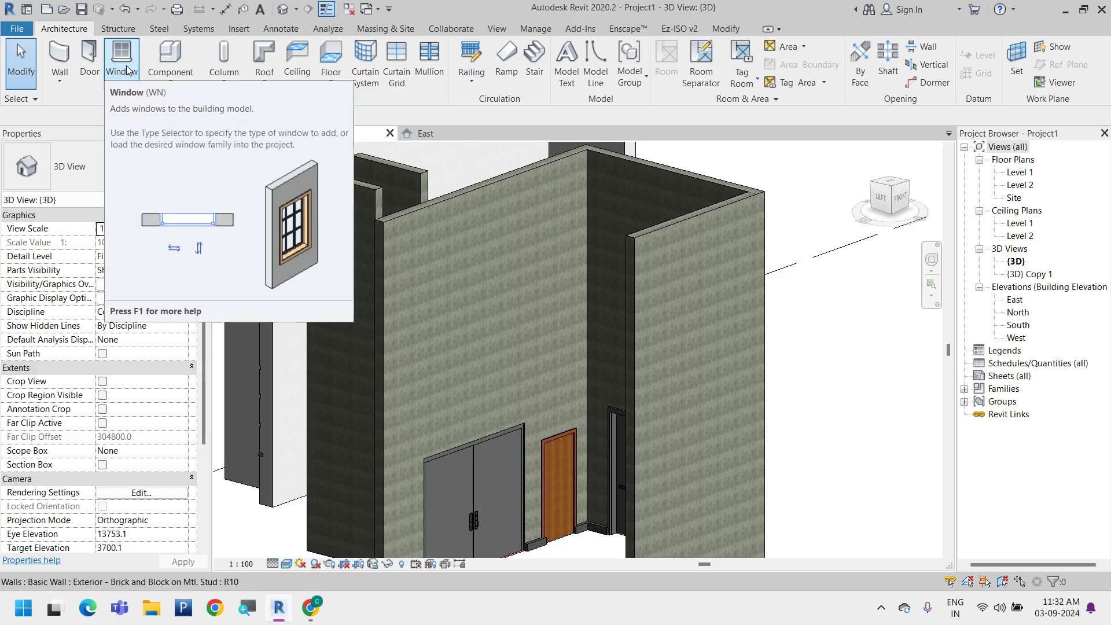
left_click(167, 81)
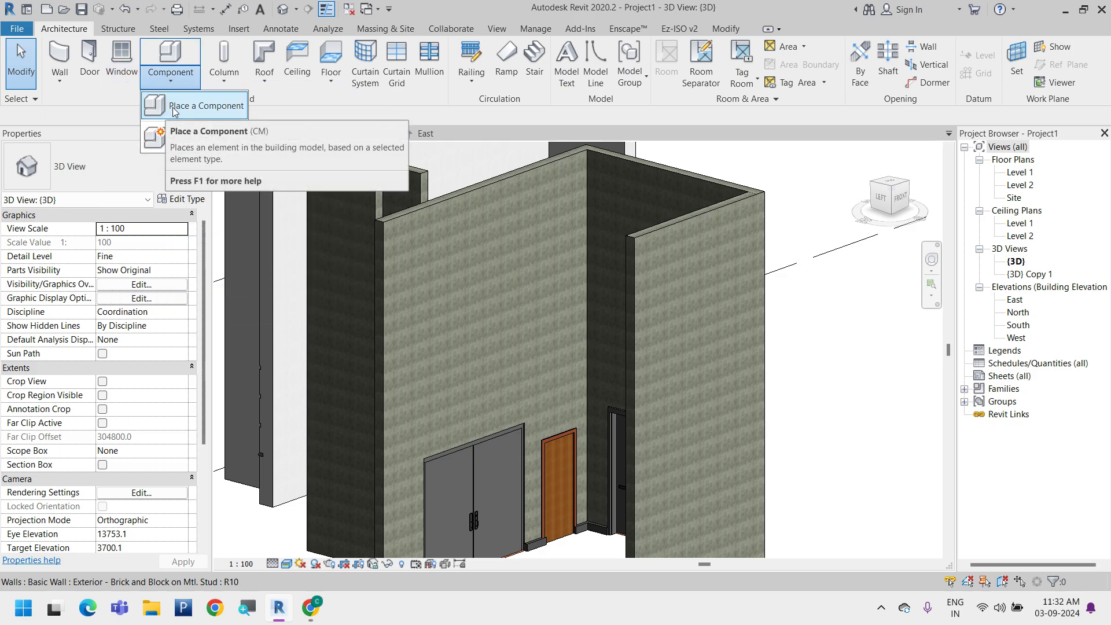
left_click(125, 58)
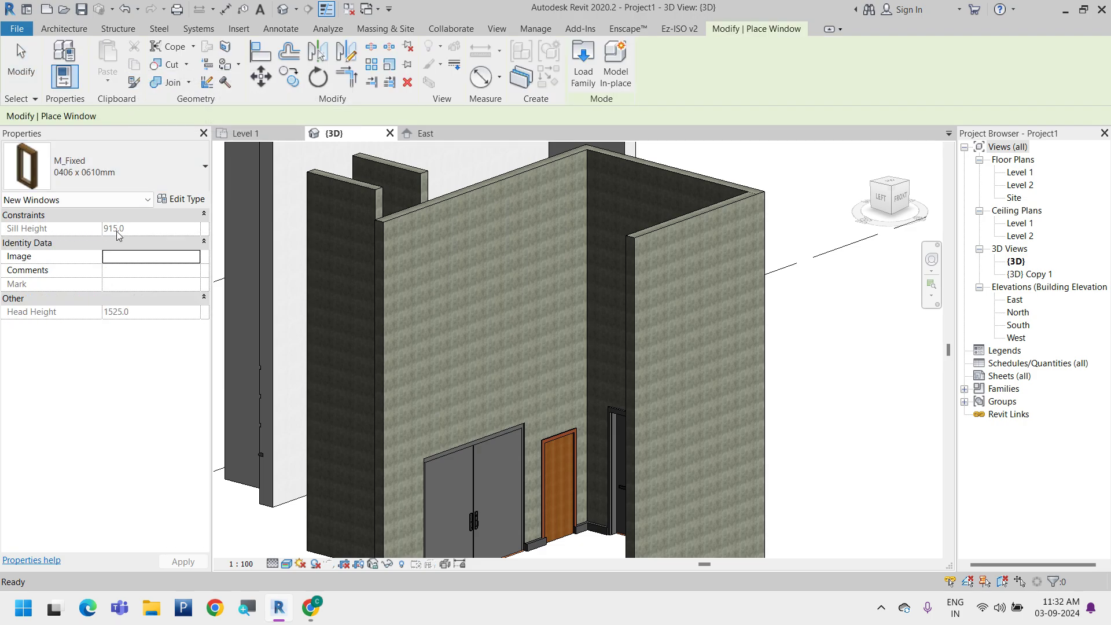
scroll(243, 237, "down", 3)
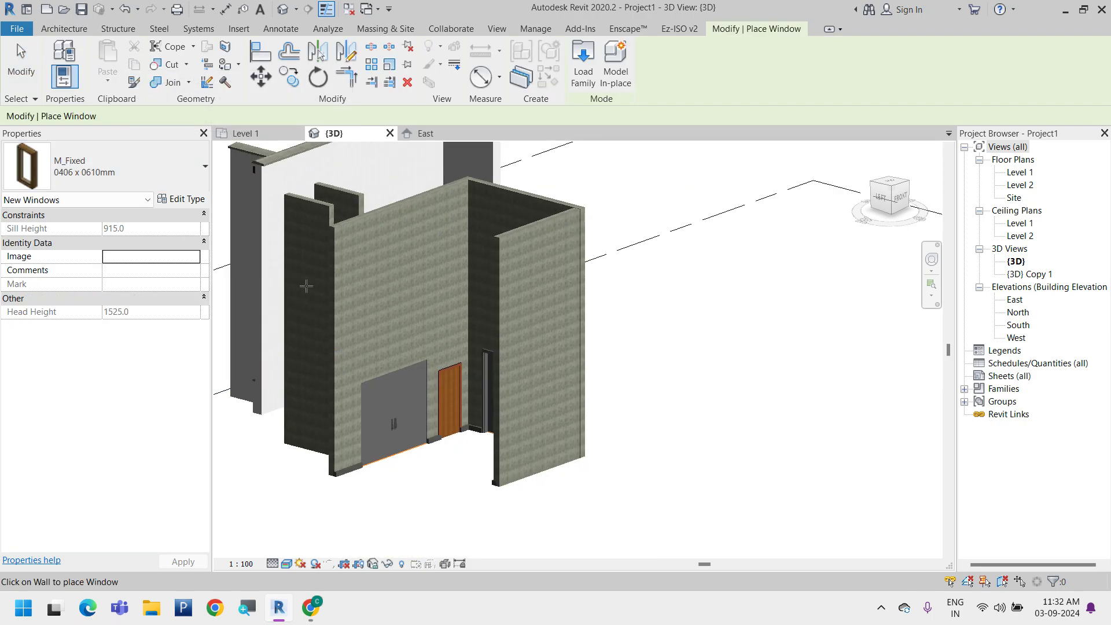
left_click(528, 291)
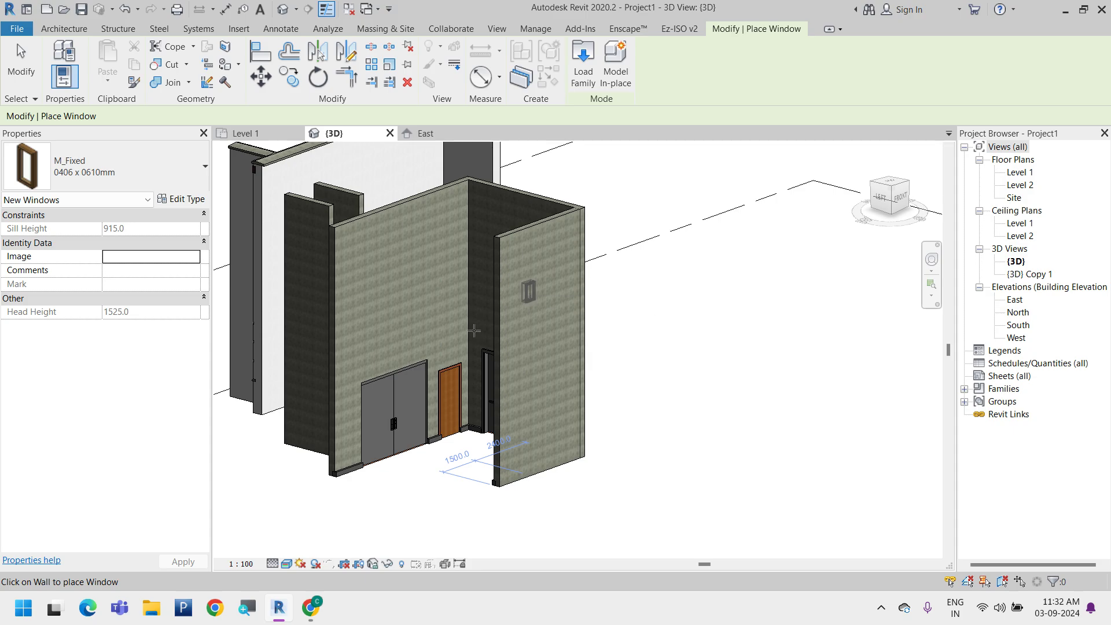
key("Escape")
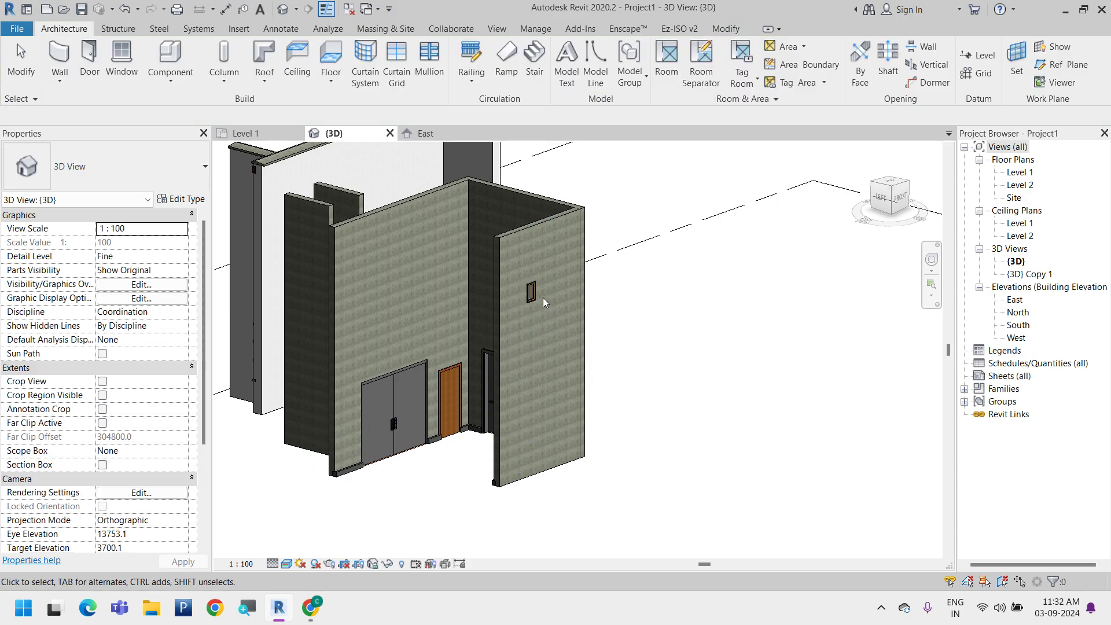
Set the placed window's Sill Height to 1000
left_click(530, 293)
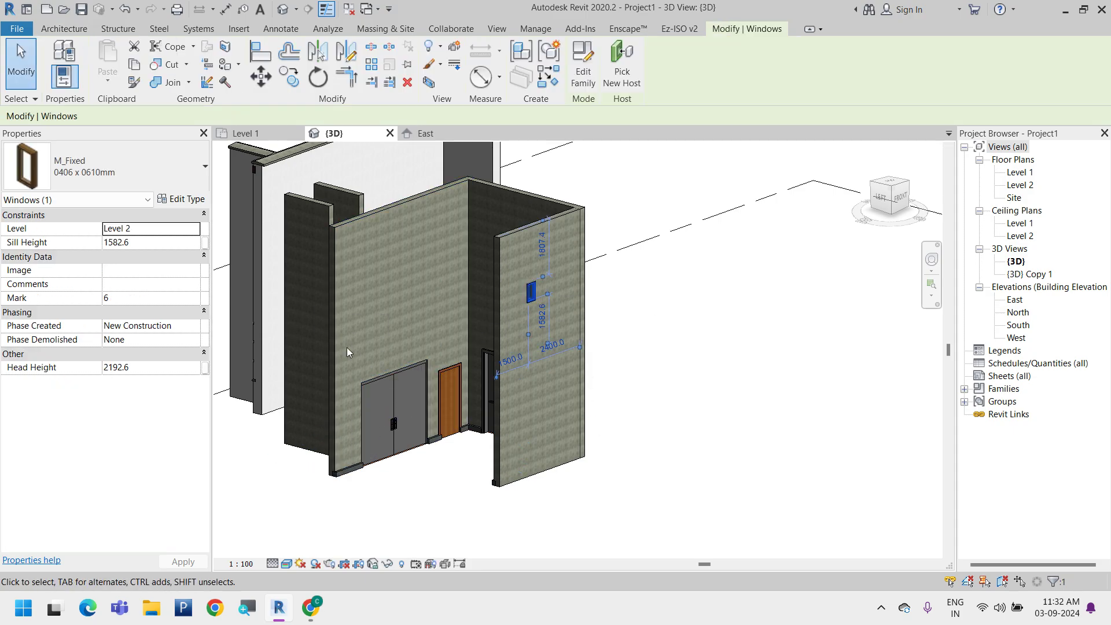
left_click(162, 247)
type("1000")
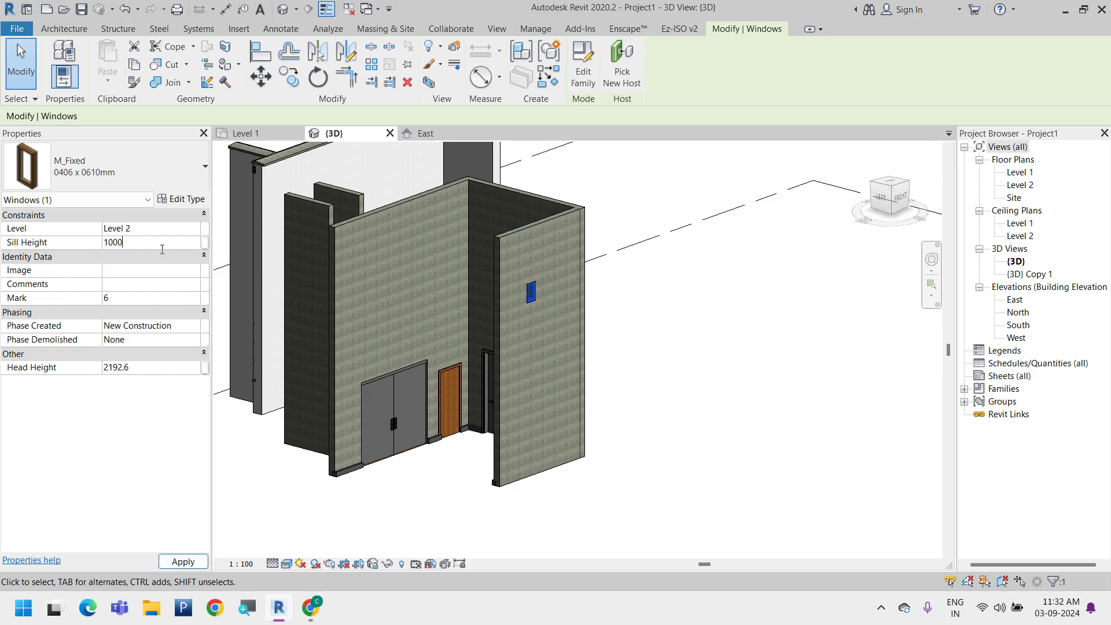
key("Return")
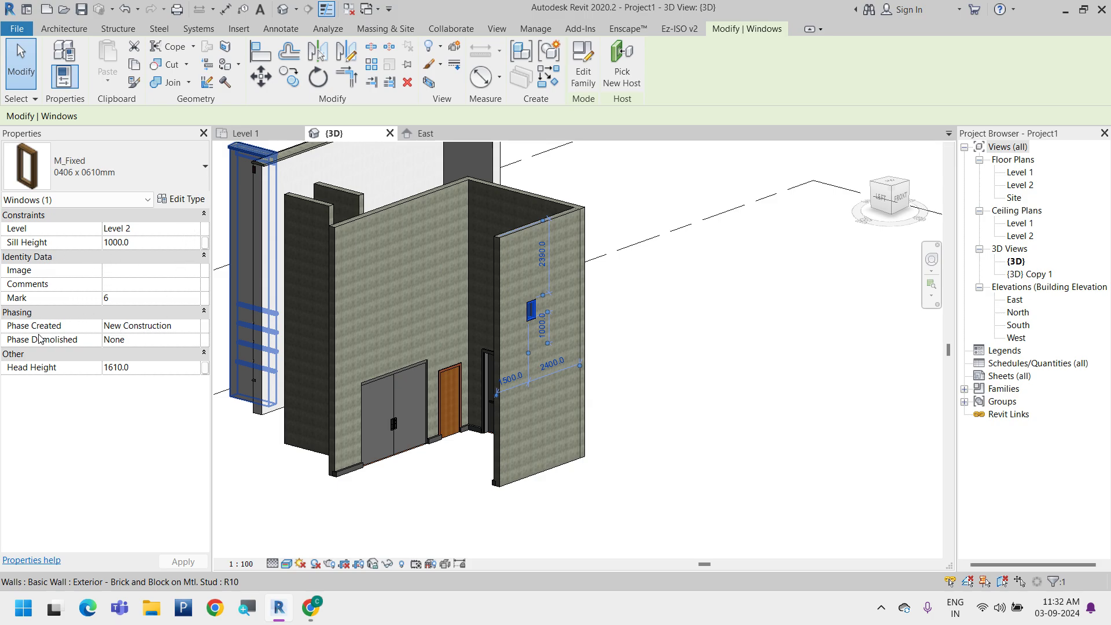
Check the window's Mark and available Phase Created options without changing them, and open its type properties
left_click(140, 299)
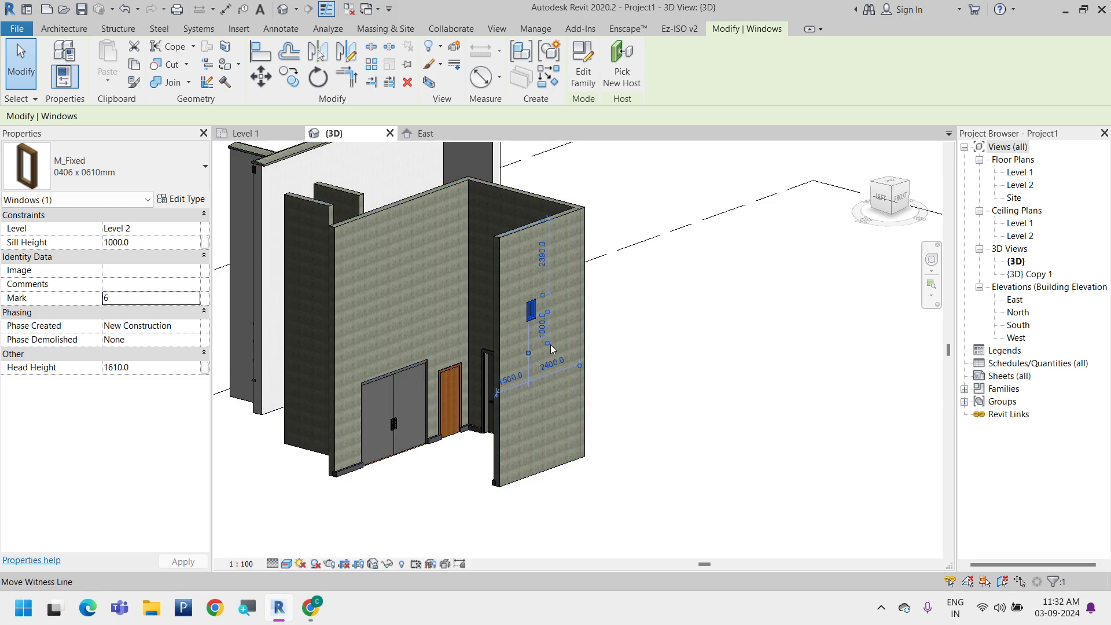
left_click(137, 301)
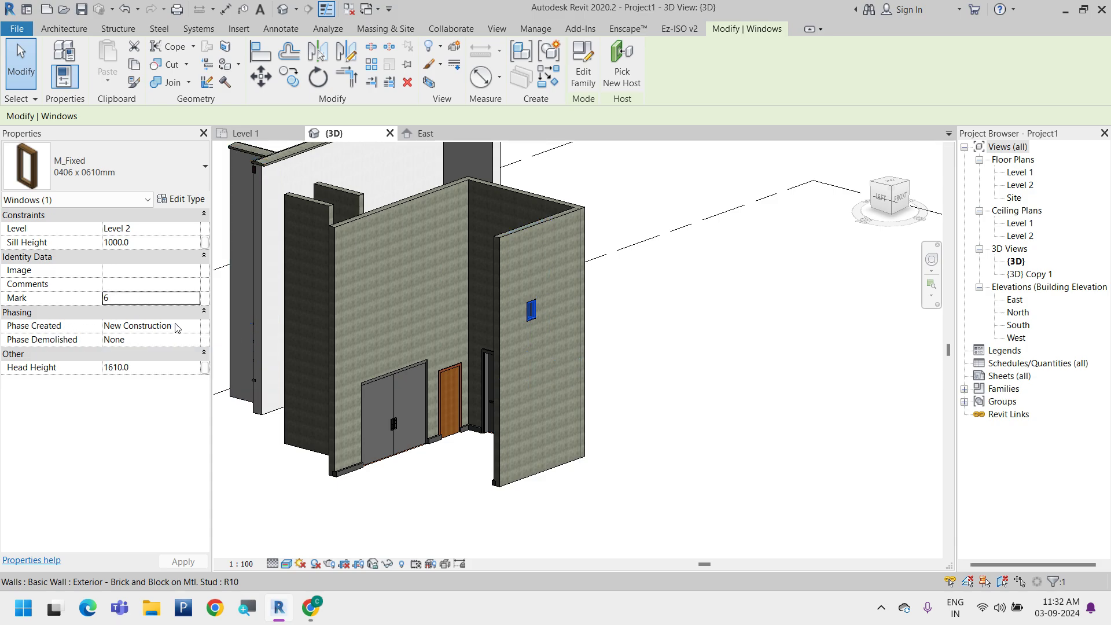
left_click(122, 328)
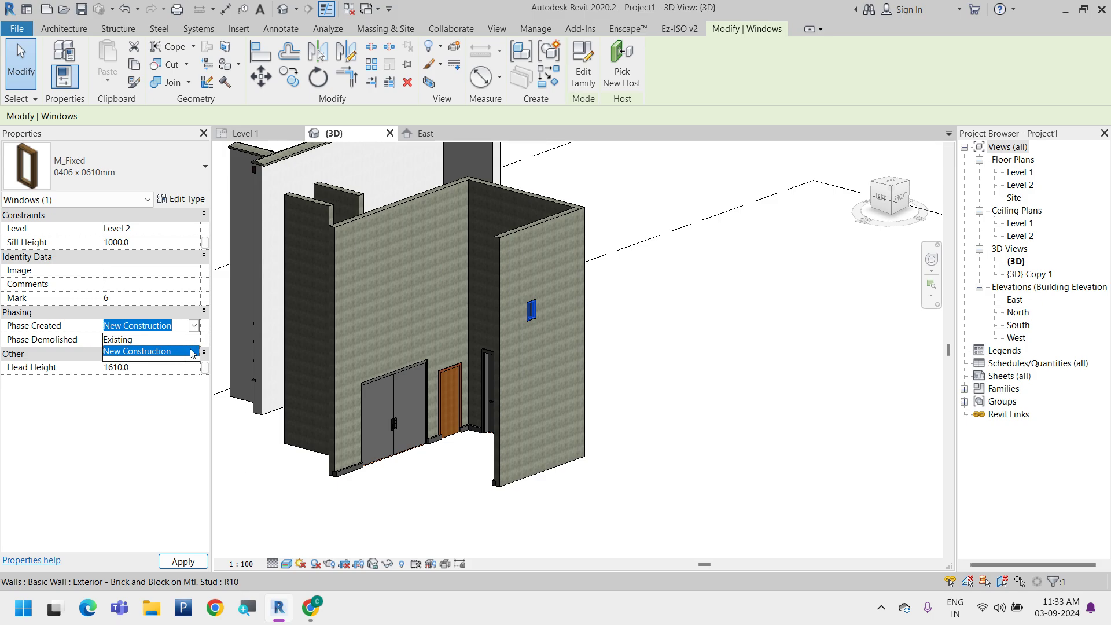
left_click(258, 490)
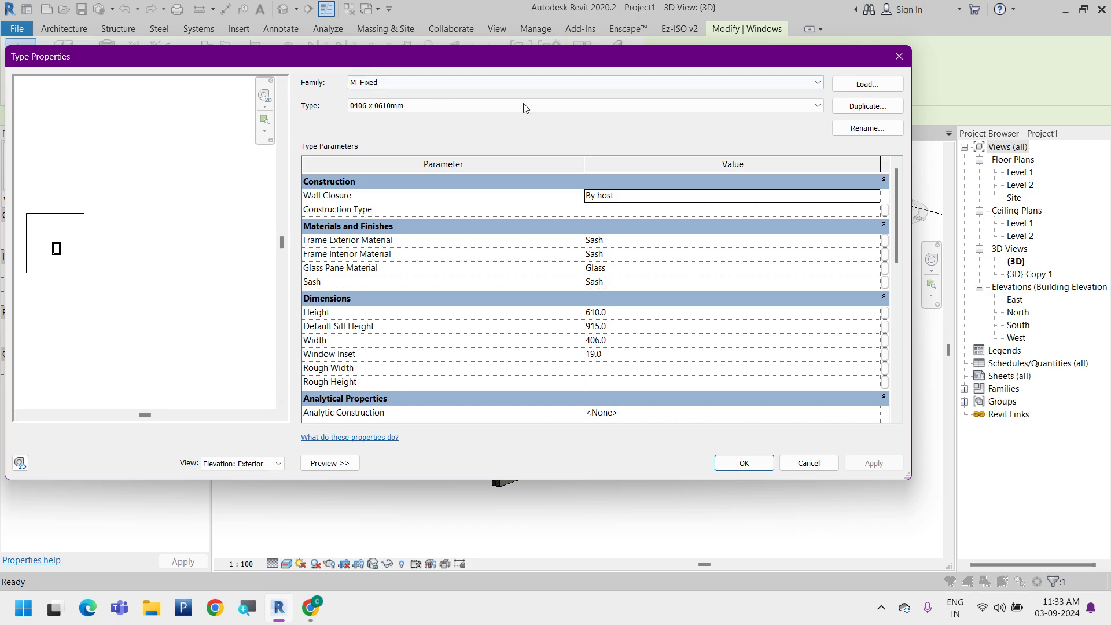
Preview the M_Door-Exterior-Double family among the loadable Commercial door families without loading it
left_click(868, 84)
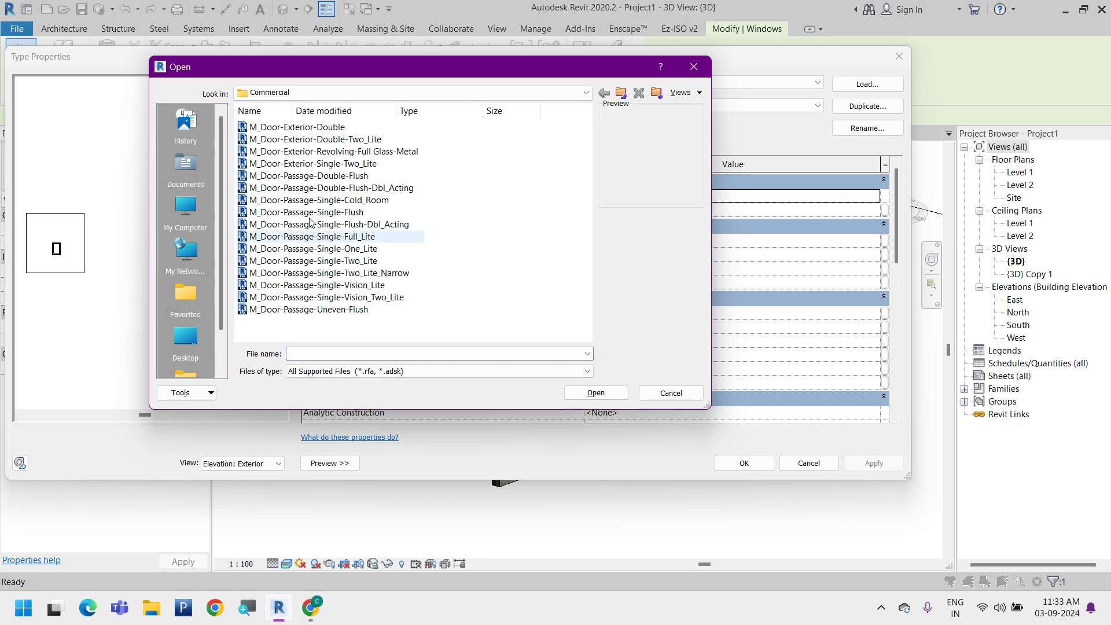
left_click(318, 127)
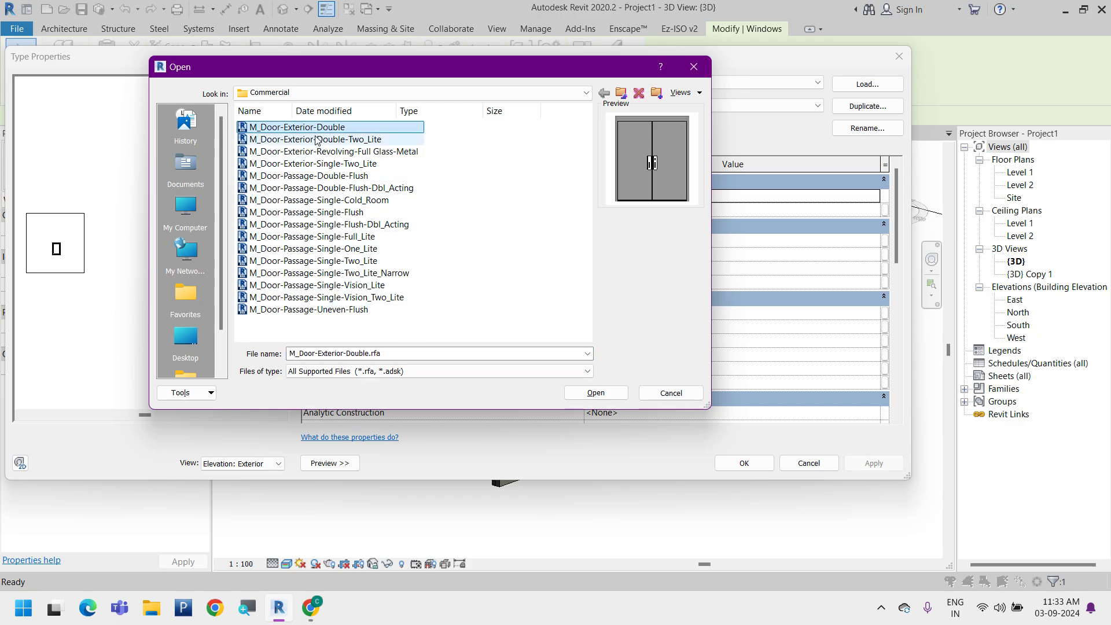
left_click(672, 394)
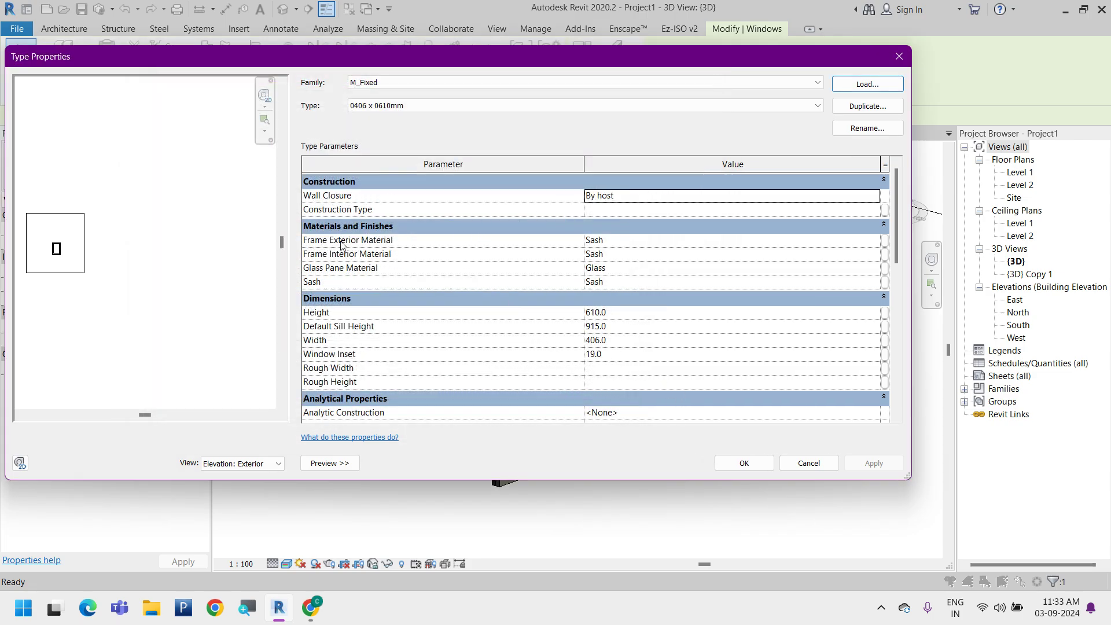
Inspect the Frame Exterior Material and the window's other type parameters, close them without changes, and deselect the window
left_click(868, 238)
left_click(875, 239)
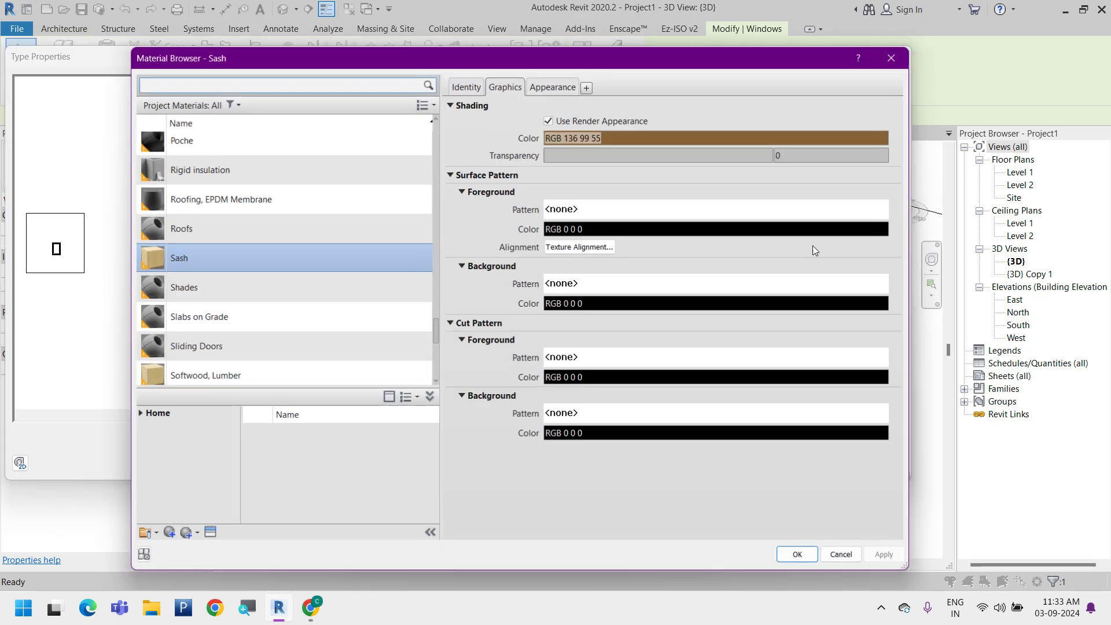
left_click(843, 555)
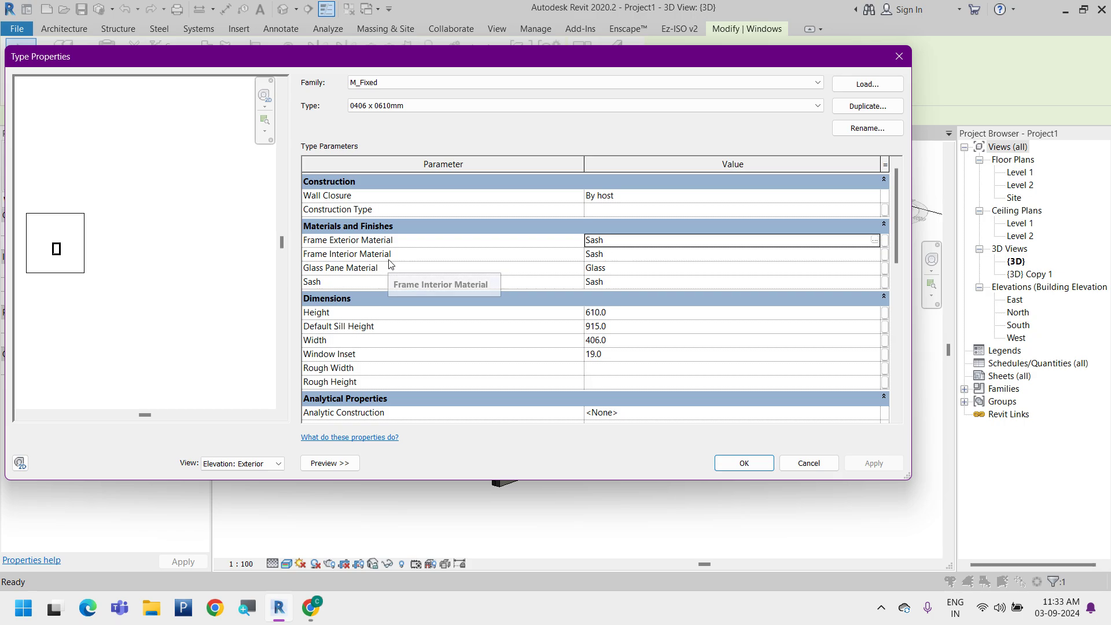
scroll(391, 264, "down", 2)
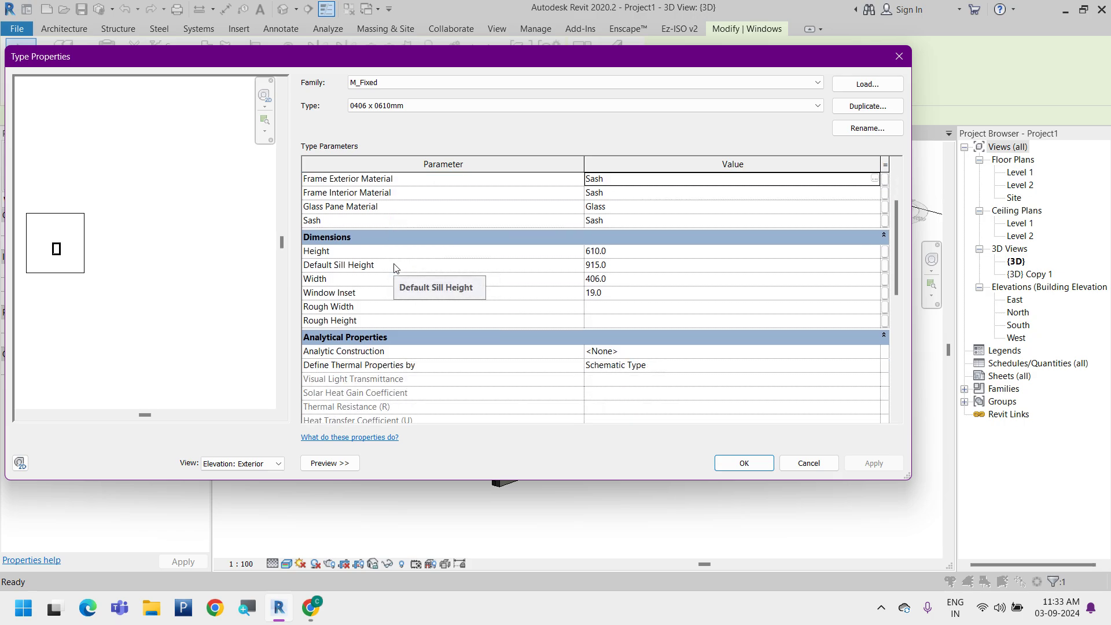
scroll(440, 280, "down", 8)
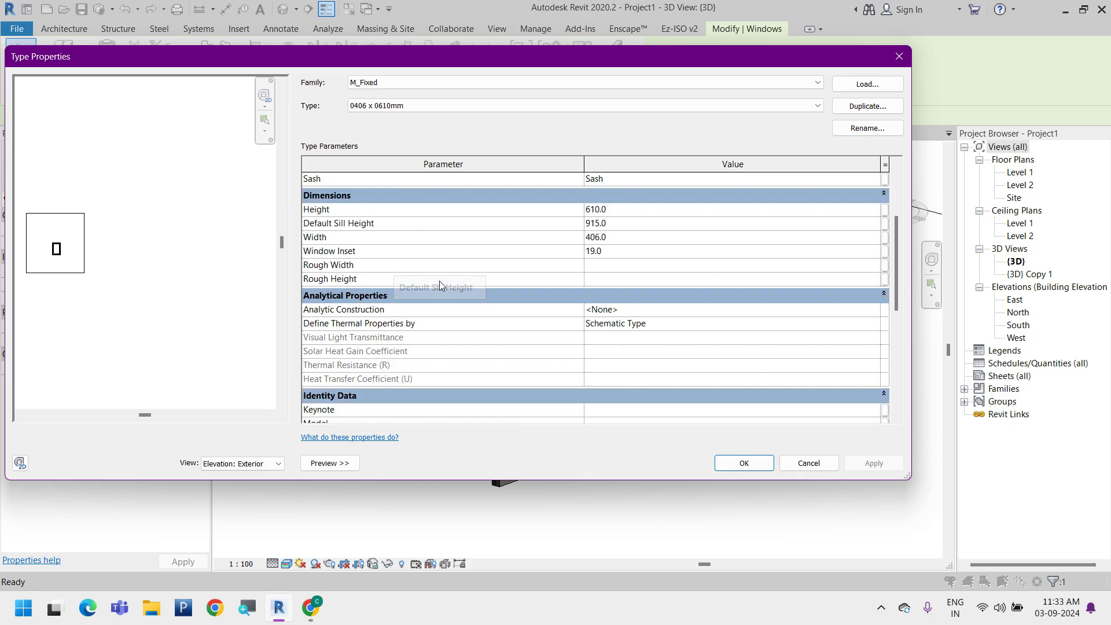
scroll(442, 284, "up", 10)
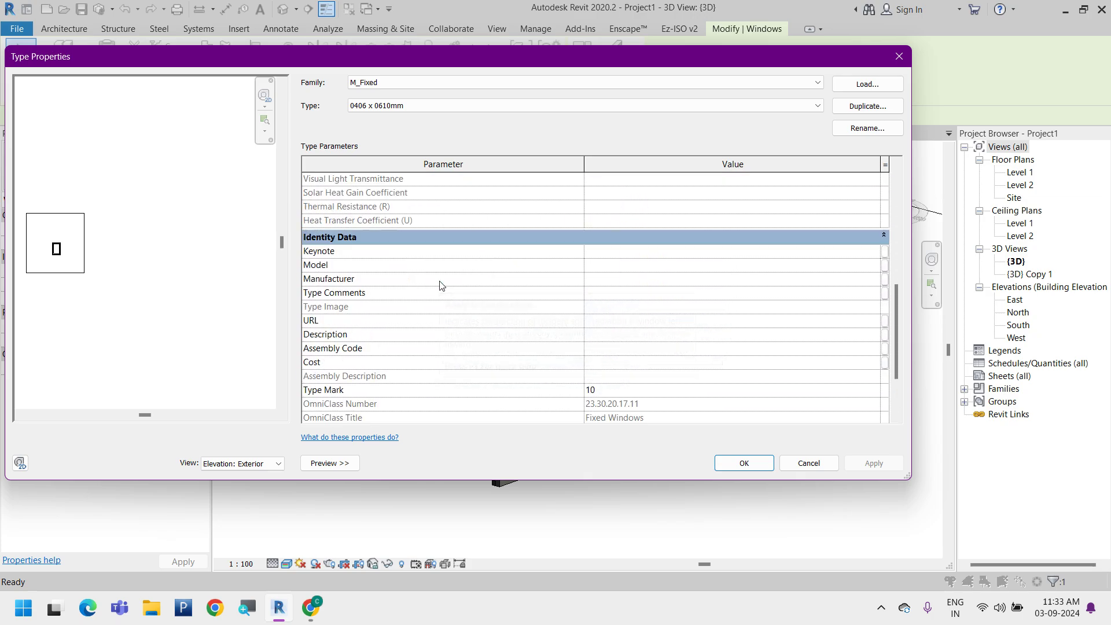
left_click(809, 463)
left_click(703, 434)
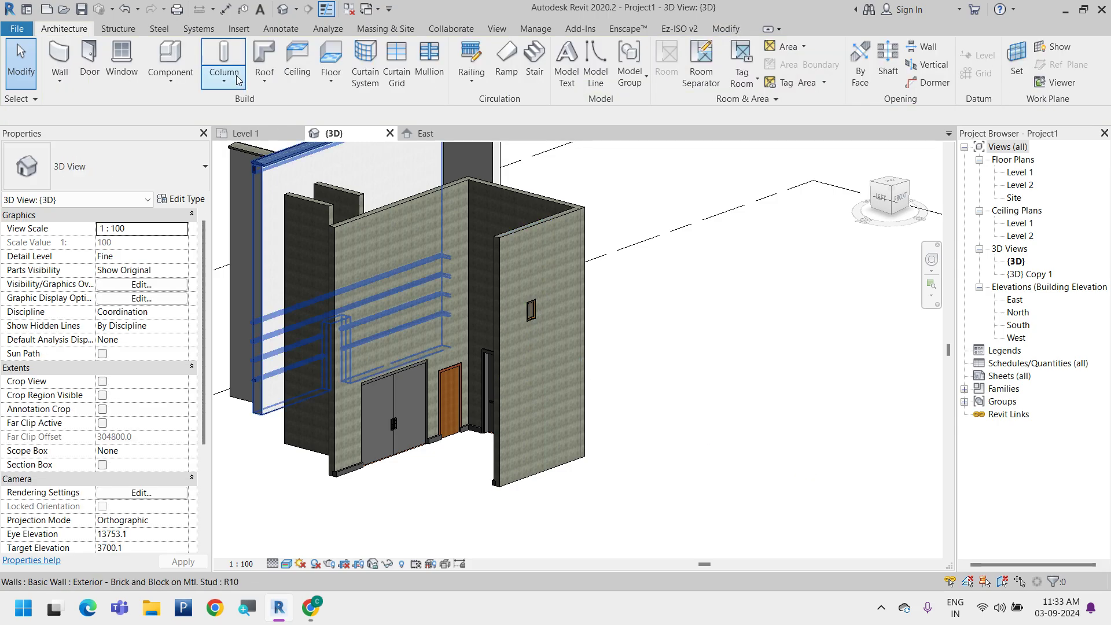
Review the available Component, Floor, mass display and Roof options without starting any of the commands
left_click(185, 86)
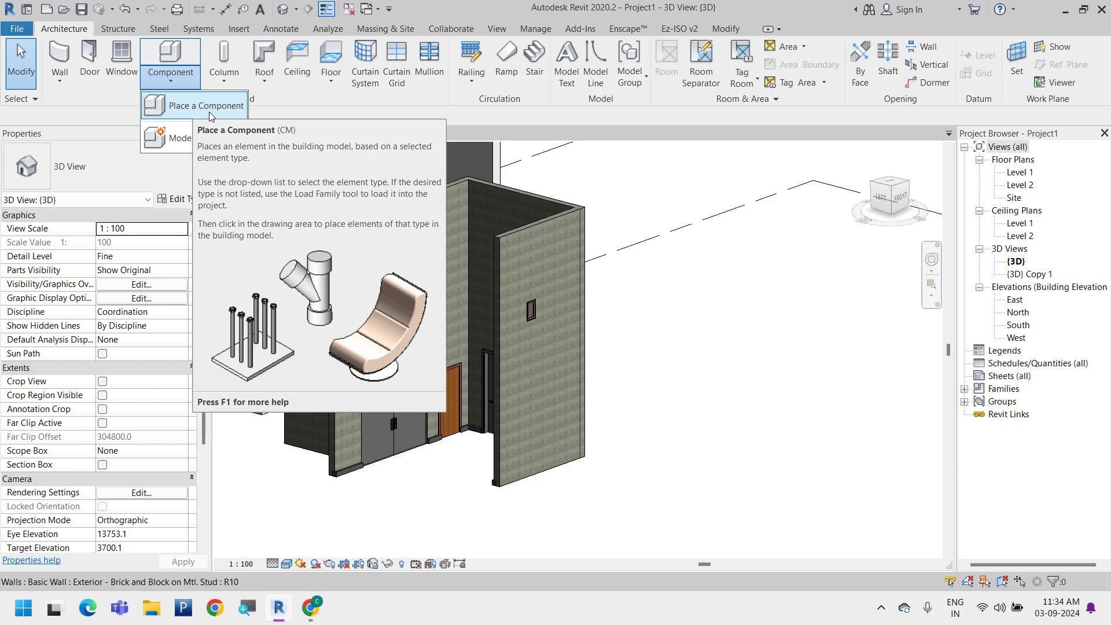
left_click(324, 97)
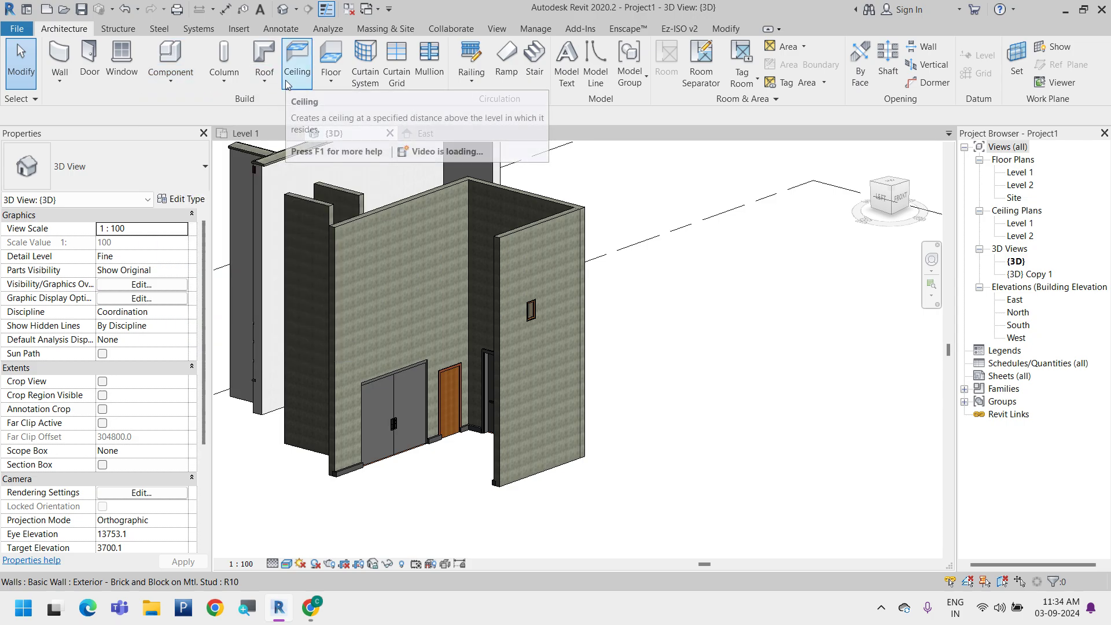
left_click(329, 81)
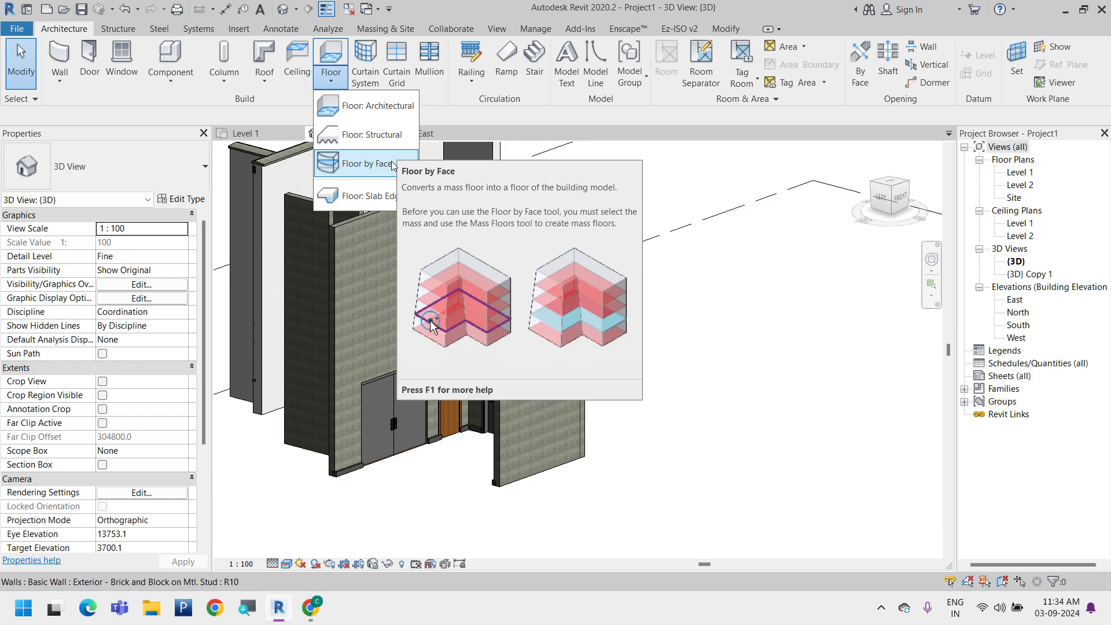
left_click(398, 27)
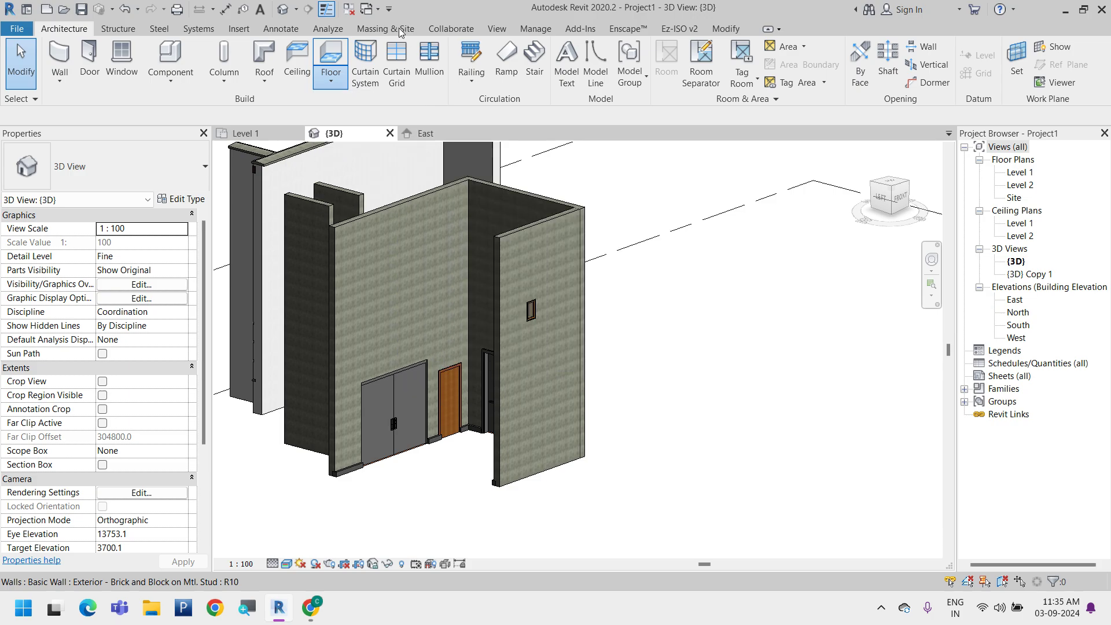
left_click(399, 28)
left_click(86, 79)
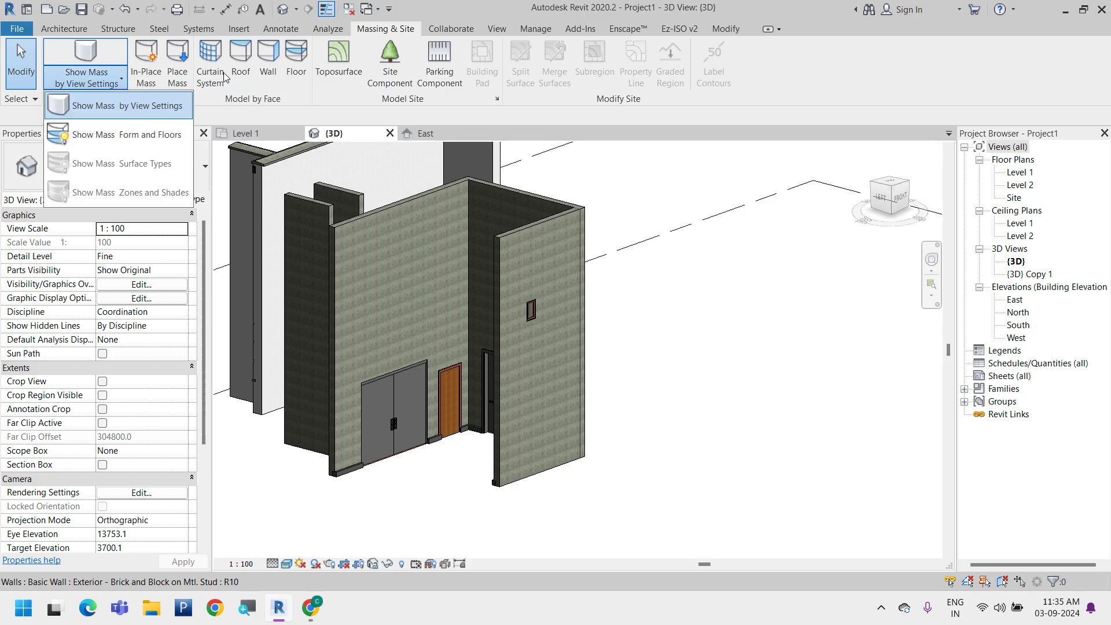
left_click(425, 111)
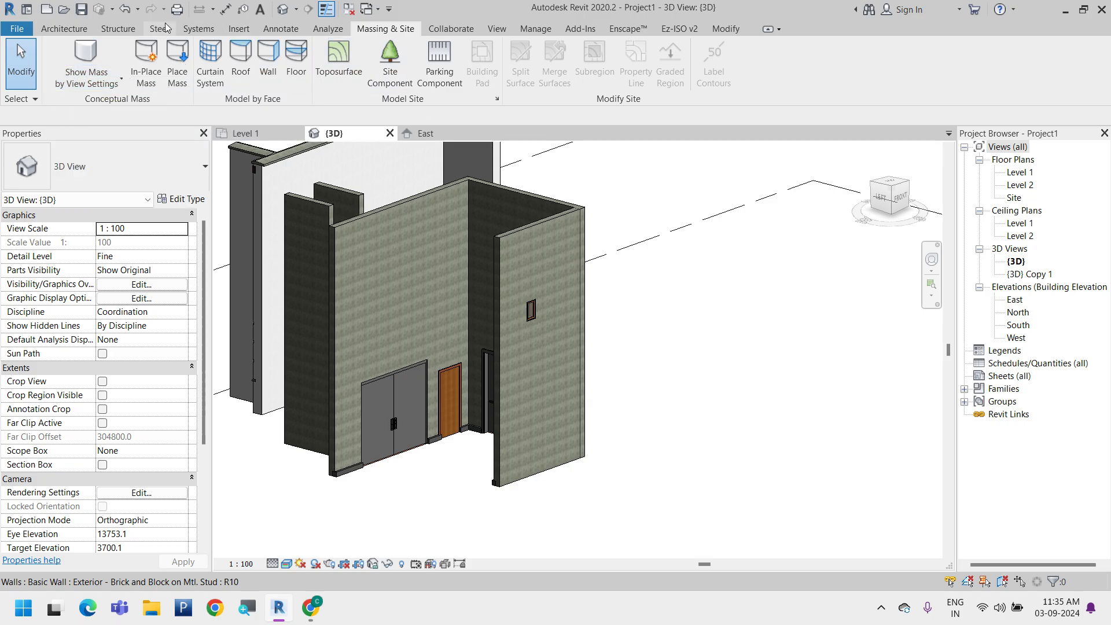
left_click(69, 28)
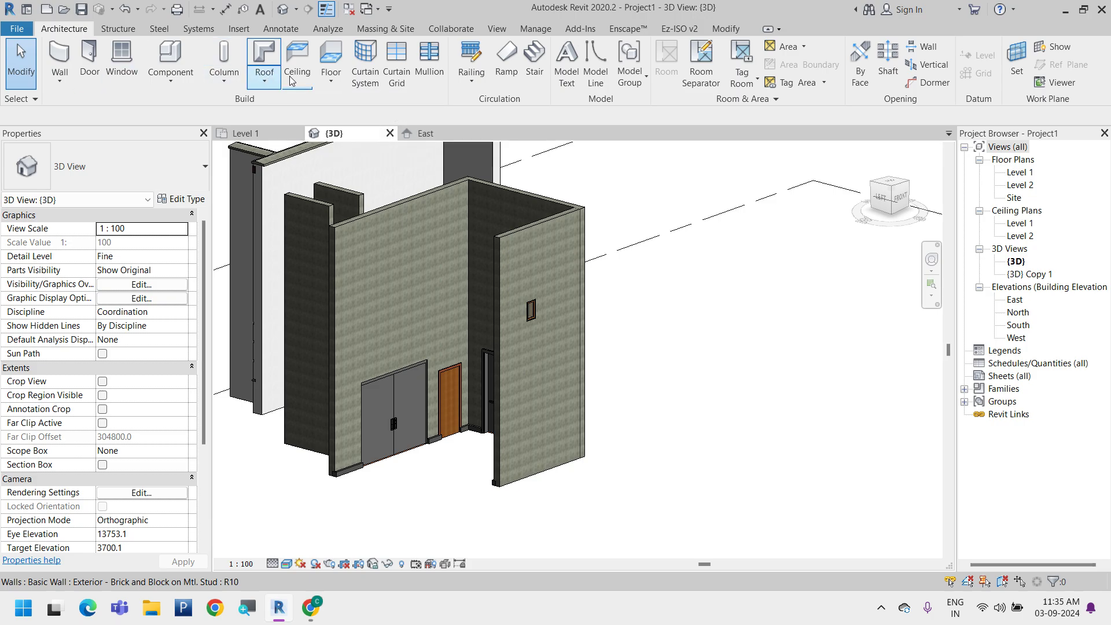
left_click(265, 80)
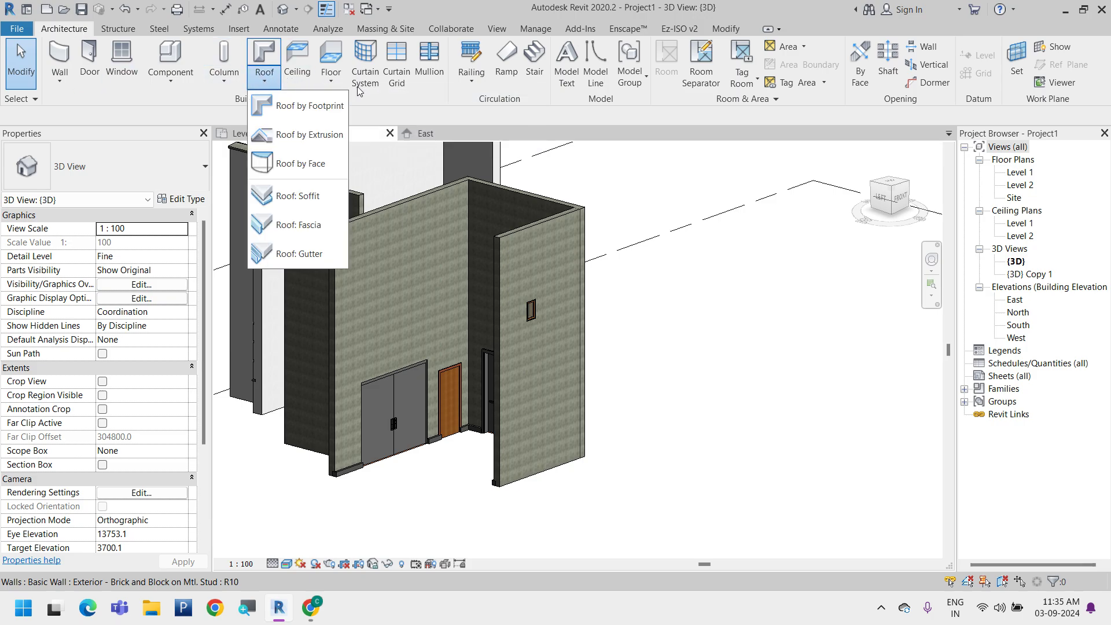
left_click(403, 98)
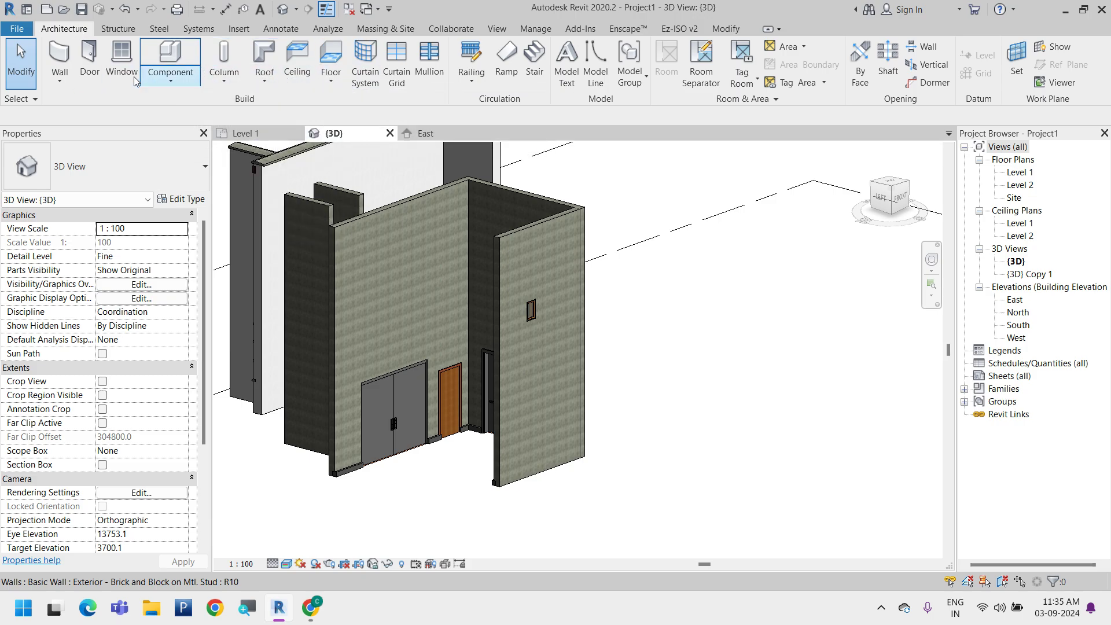